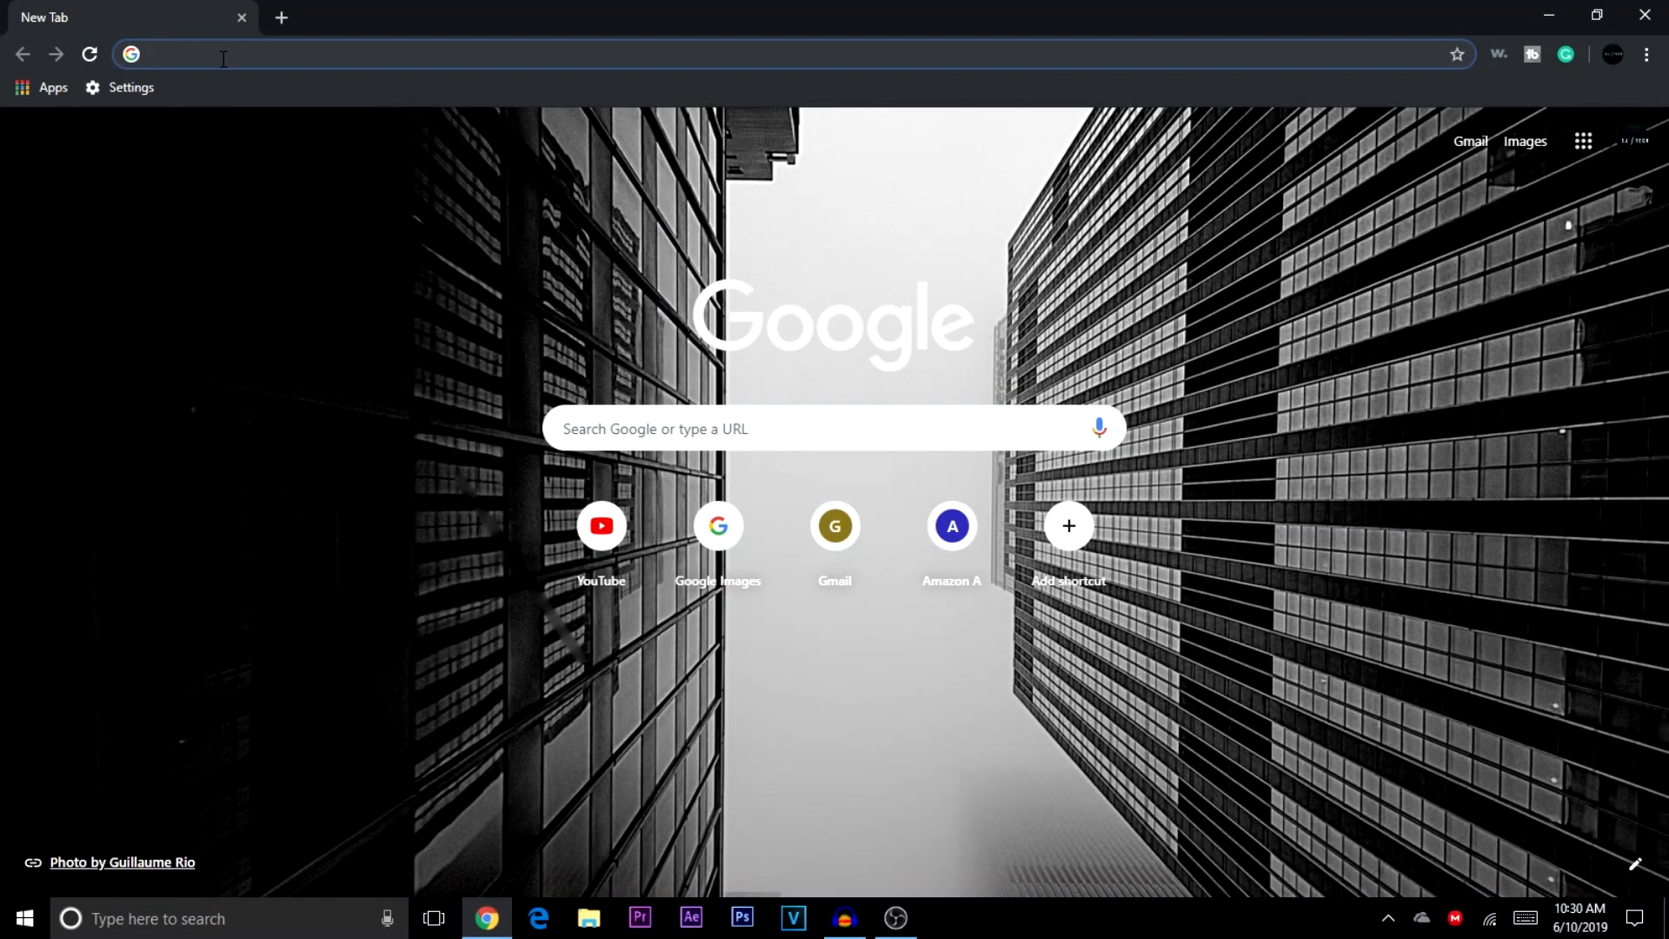
{"action": "type", "text": "www.audacityteam.org/download/"}
{"action": "key", "text": "Return"}
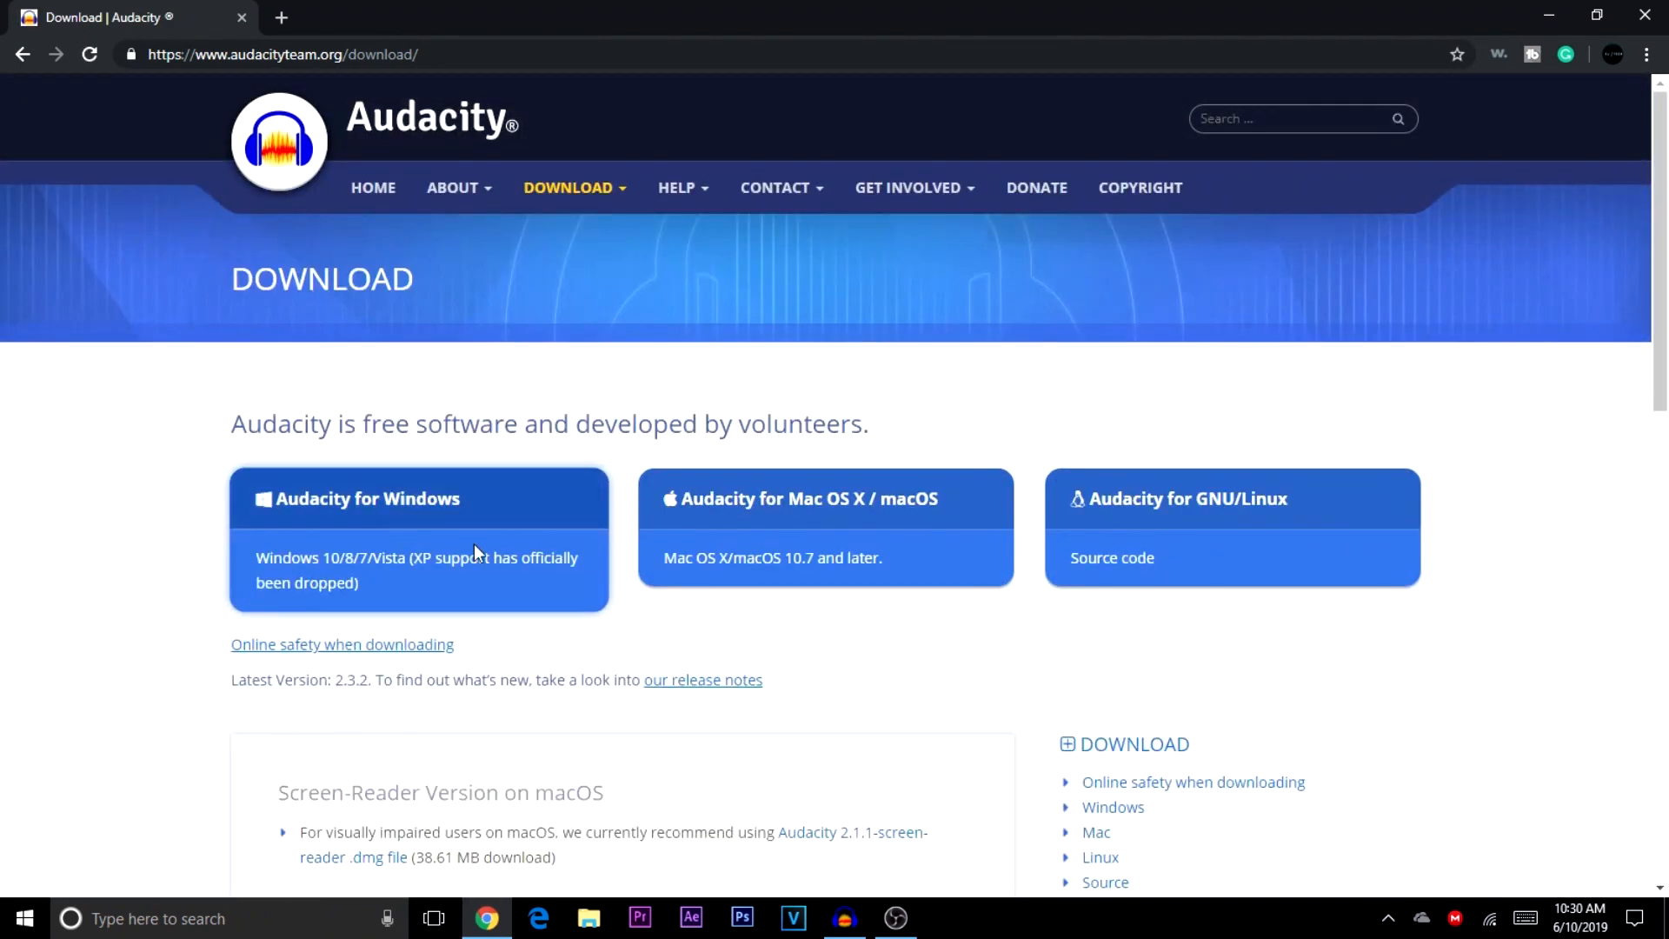
{"action": "scroll", "coordinate": [373, 581], "scroll_direction": "down", "scroll_amount": 4}
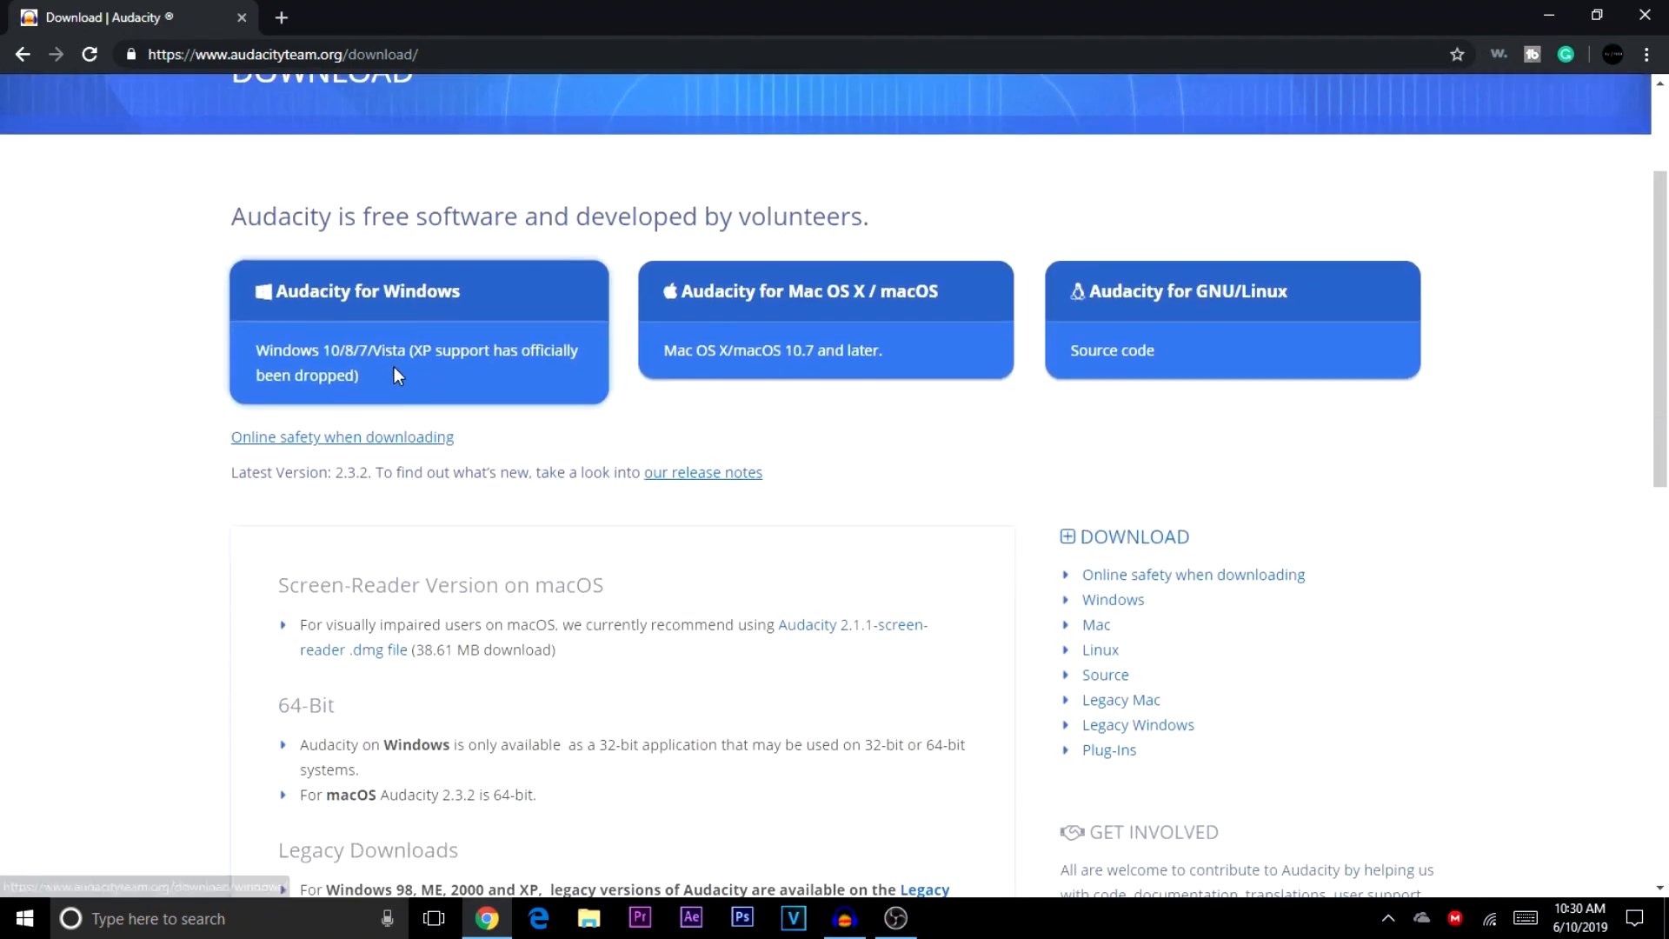
{"action": "scroll", "coordinate": [393, 367], "scroll_direction": "up", "scroll_amount": 4}
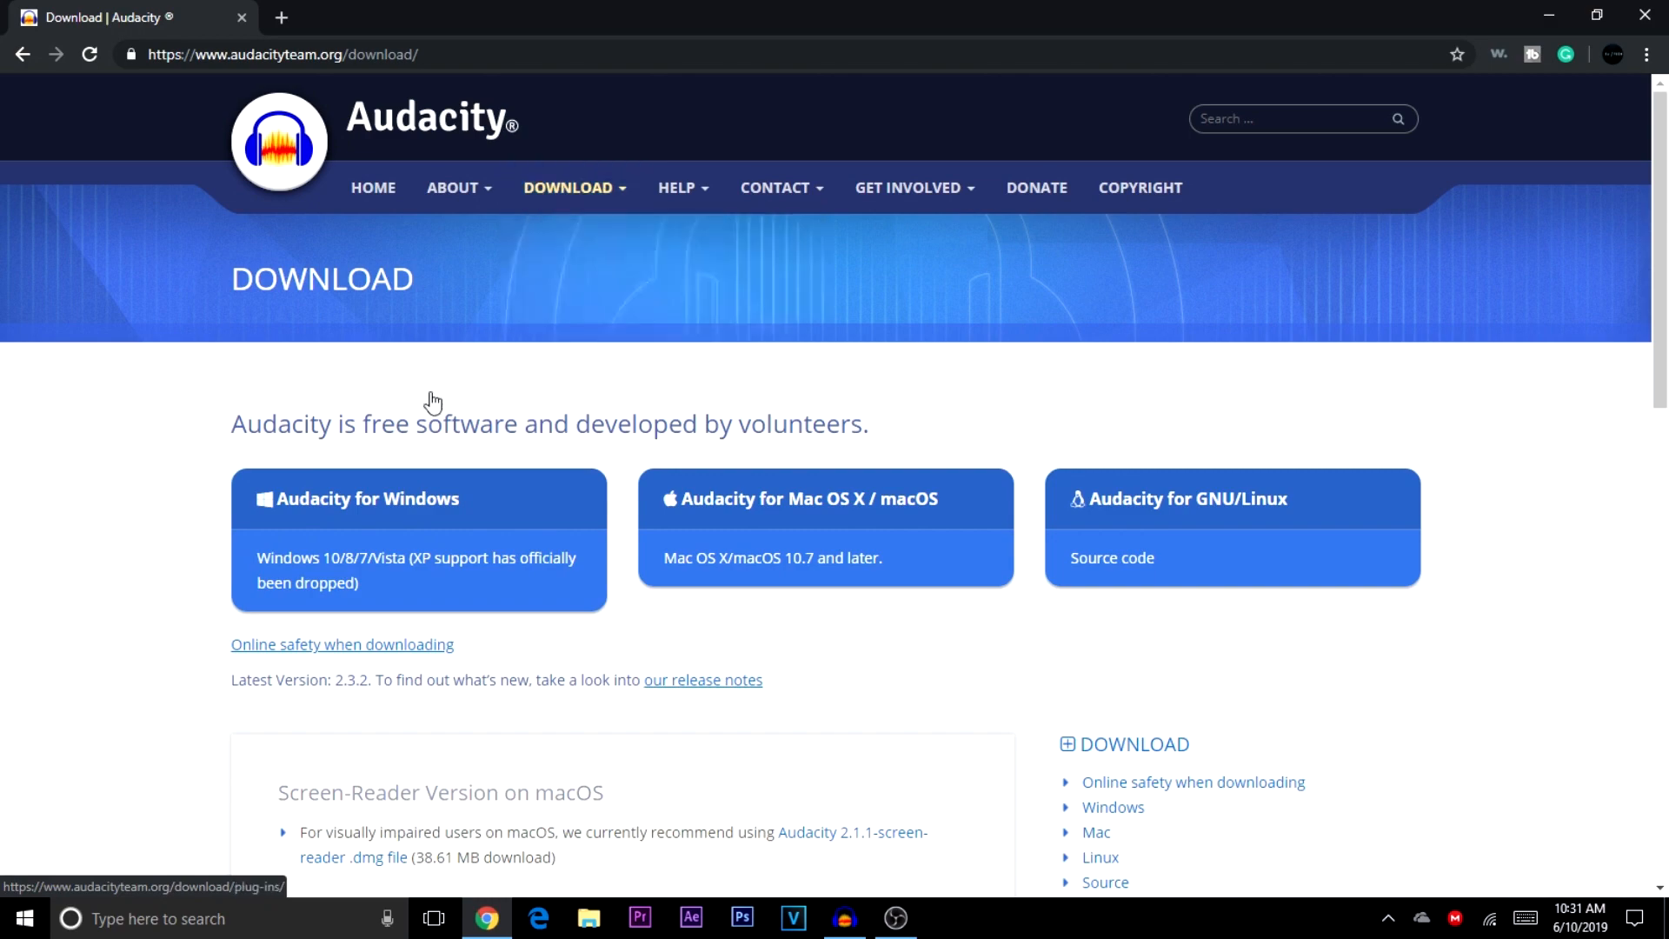
{"action": "scroll", "coordinate": [435, 486], "scroll_direction": "down", "scroll_amount": 1}
{"action": "scroll", "coordinate": [438, 492], "scroll_direction": "down", "scroll_amount": 4}
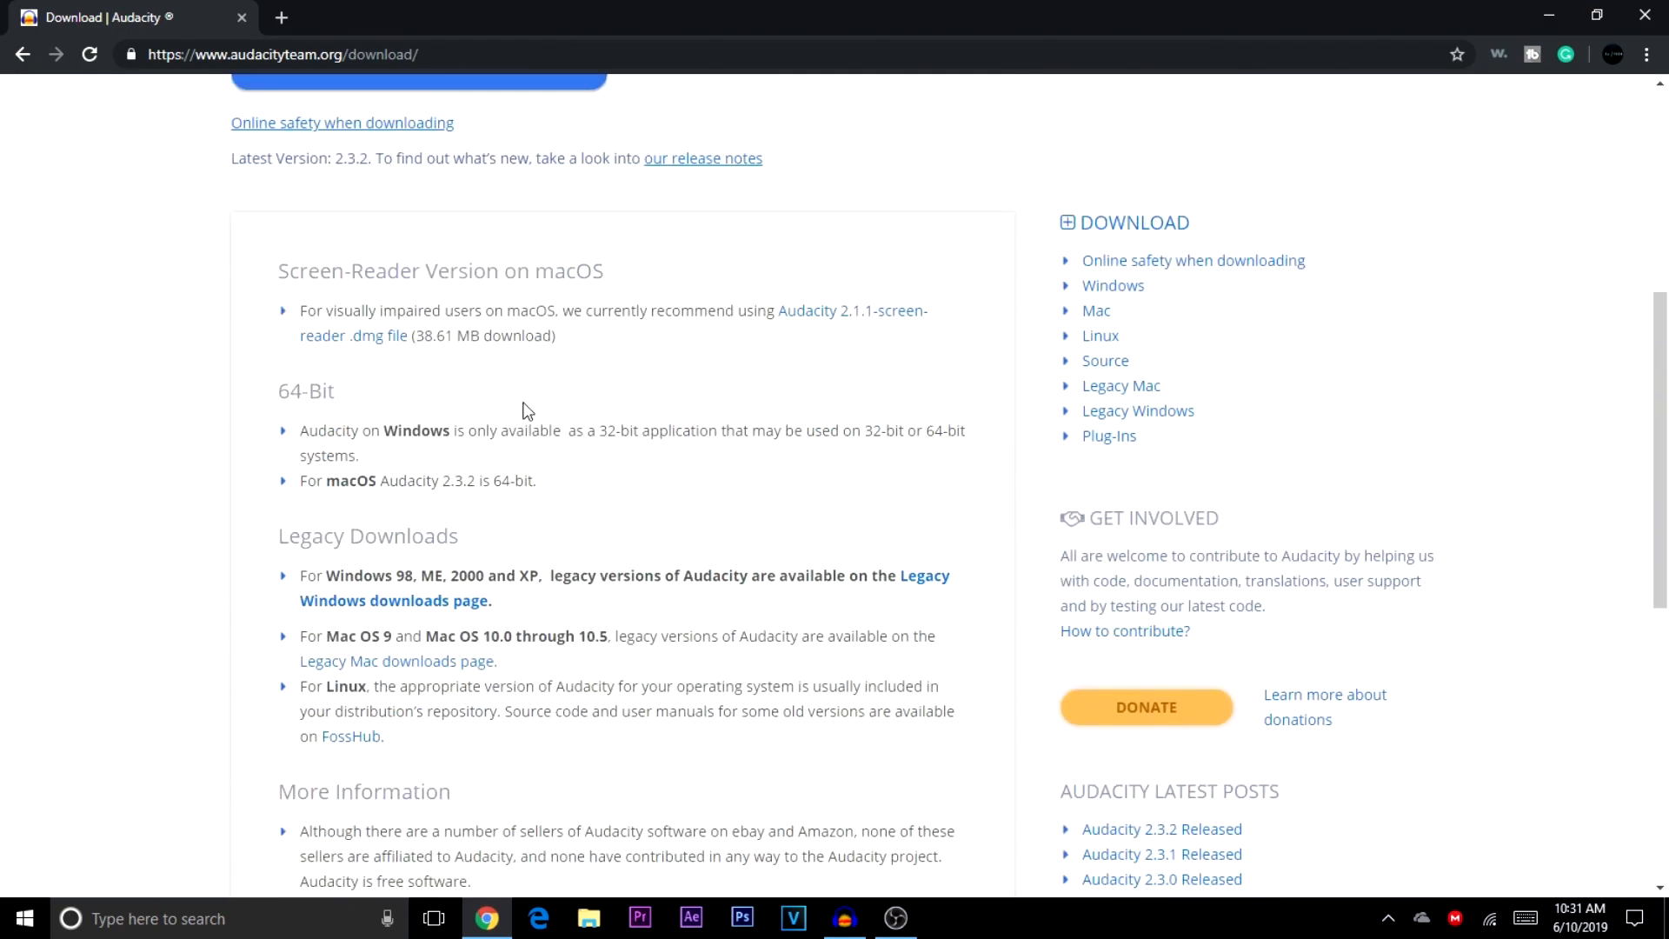
{"action": "scroll", "coordinate": [523, 407], "scroll_direction": "up", "scroll_amount": 5}
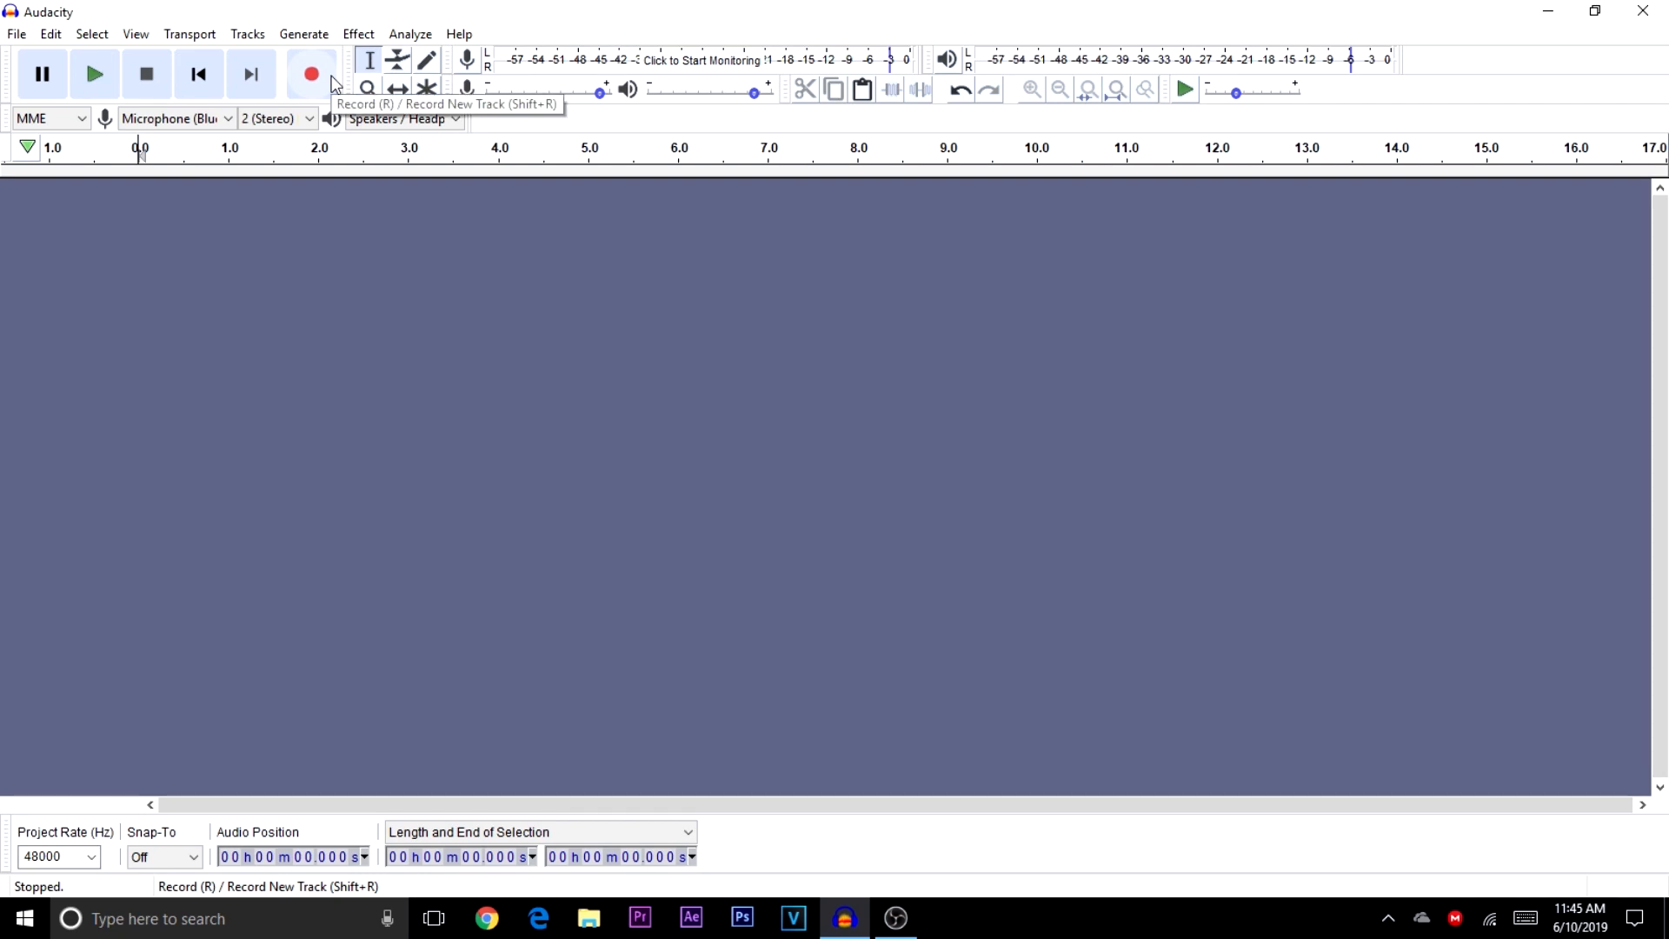
{"action": "left_click", "coordinate": [360, 34]}
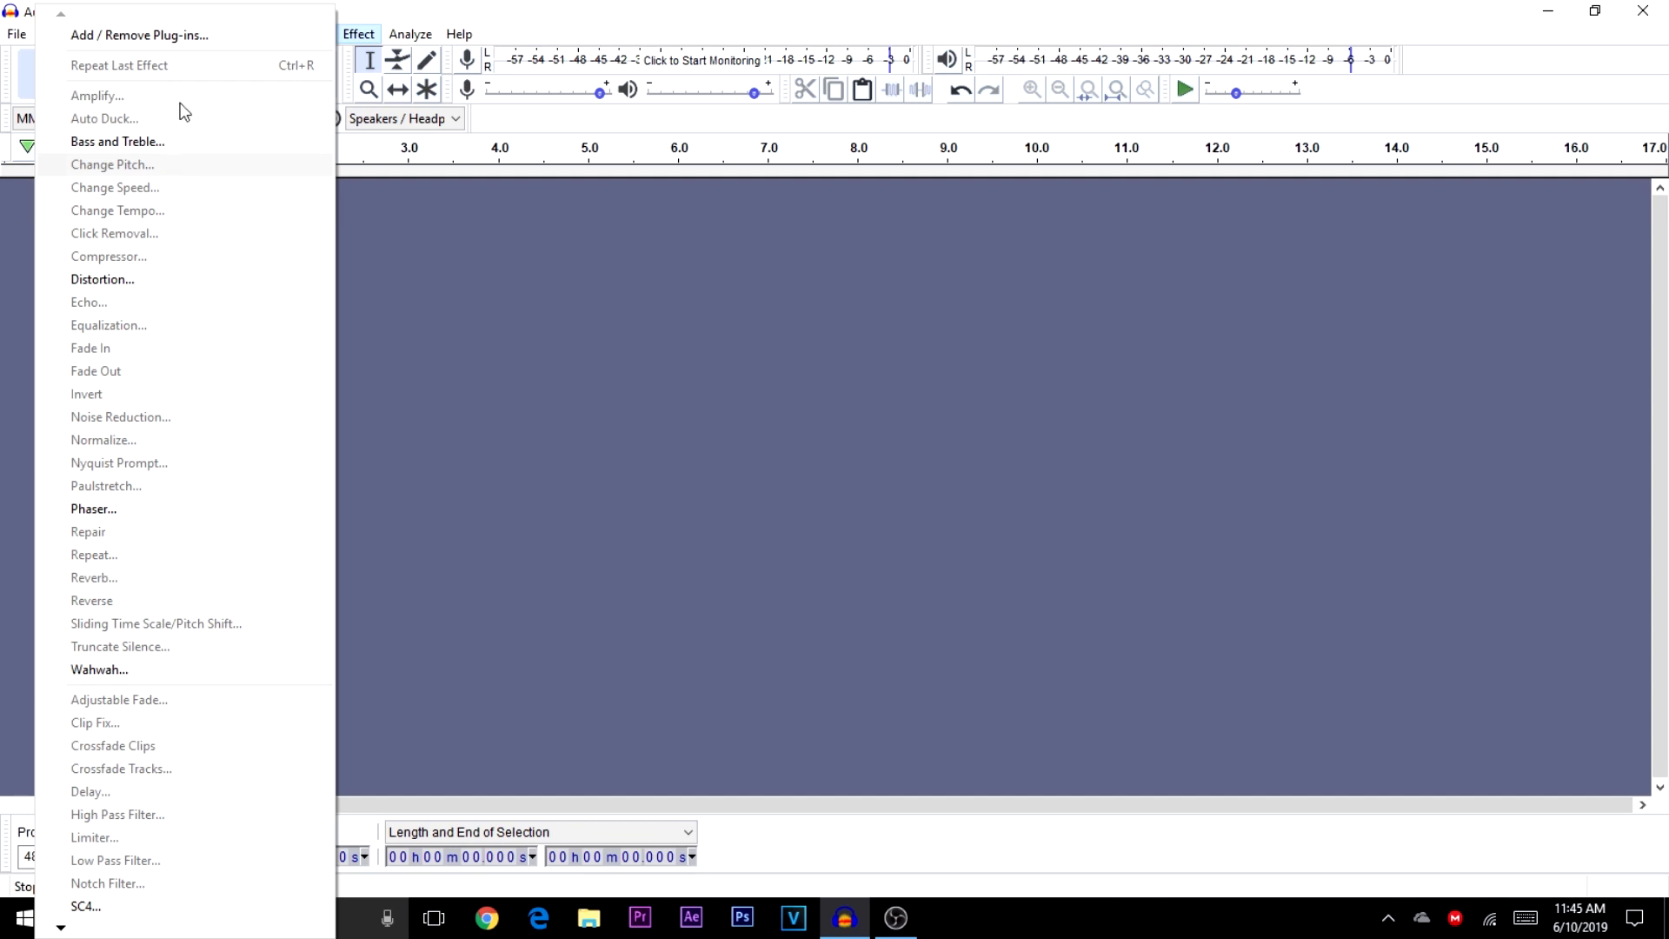
{"action": "left_click", "coordinate": [541, 380]}
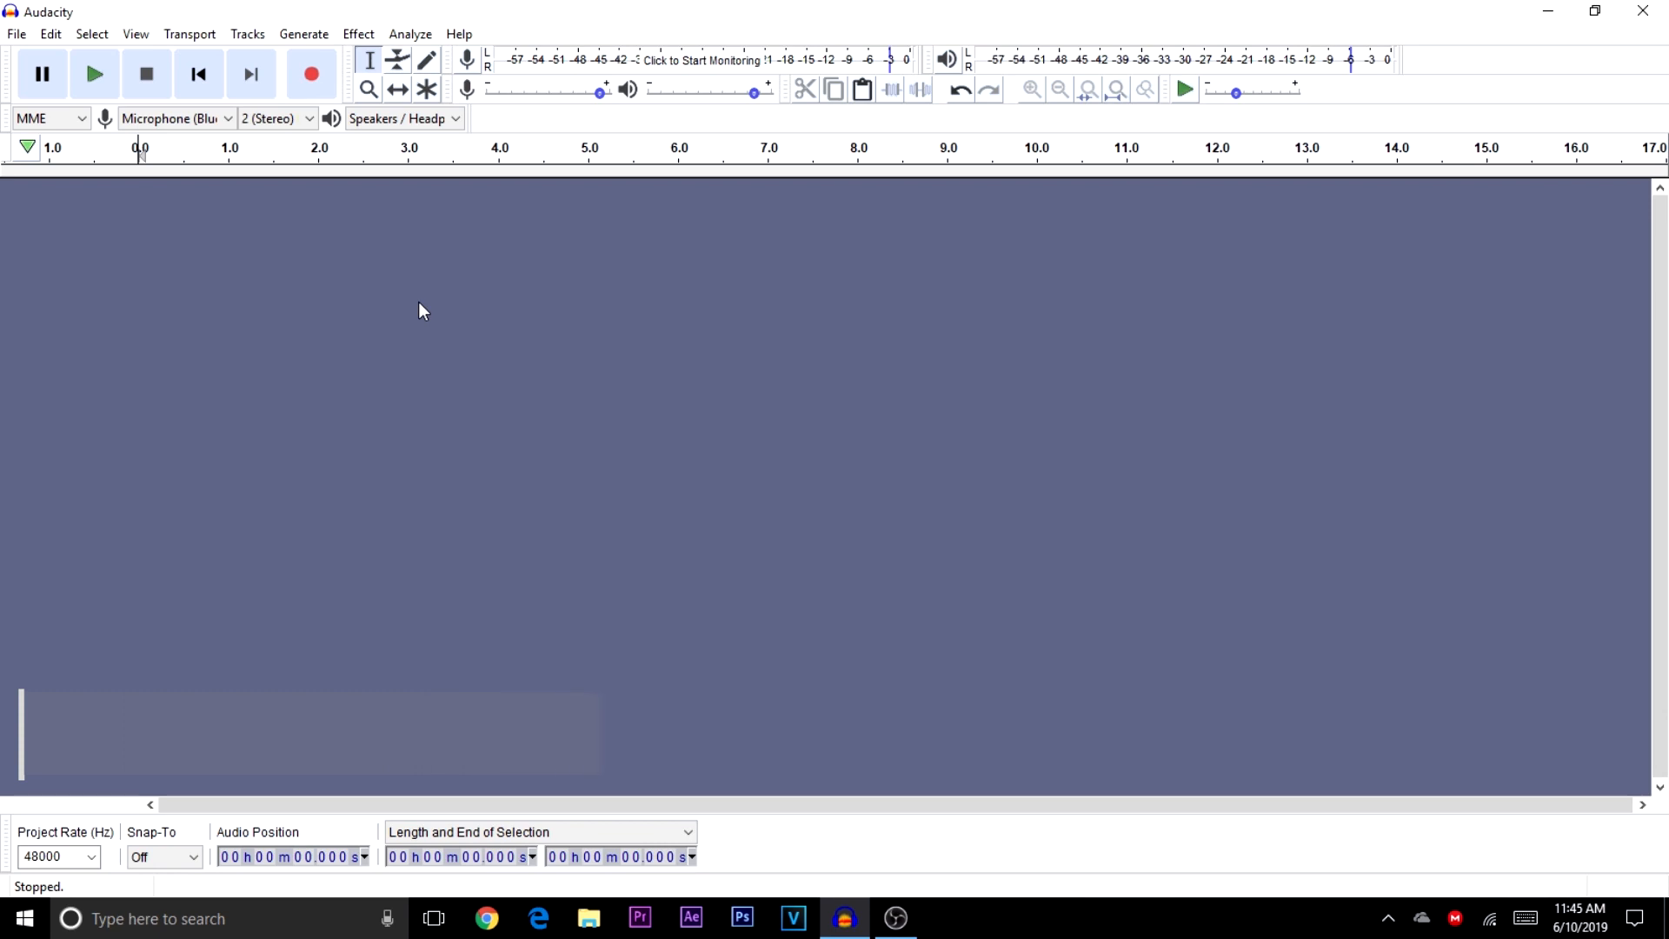
- Set the recording device to the Blue Snowball microphone with 2 (Stereo) channels and the playback device to Speakers / Headphones
{"action": "left_click", "coordinate": [227, 122]}
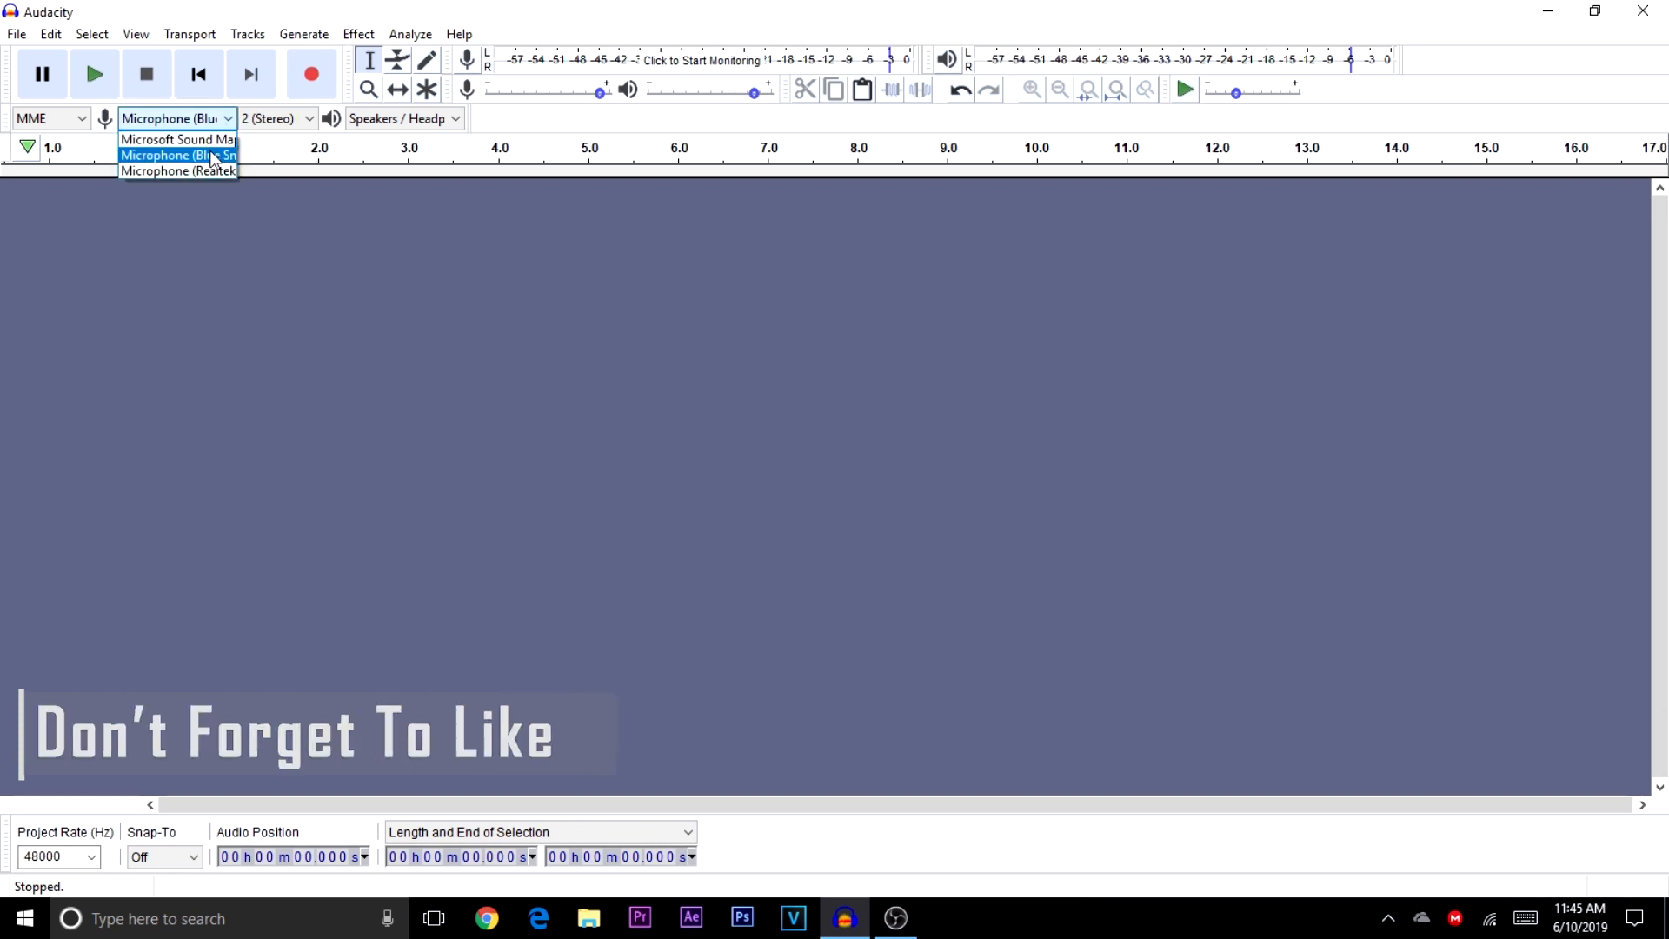
{"action": "left_click", "coordinate": [213, 157]}
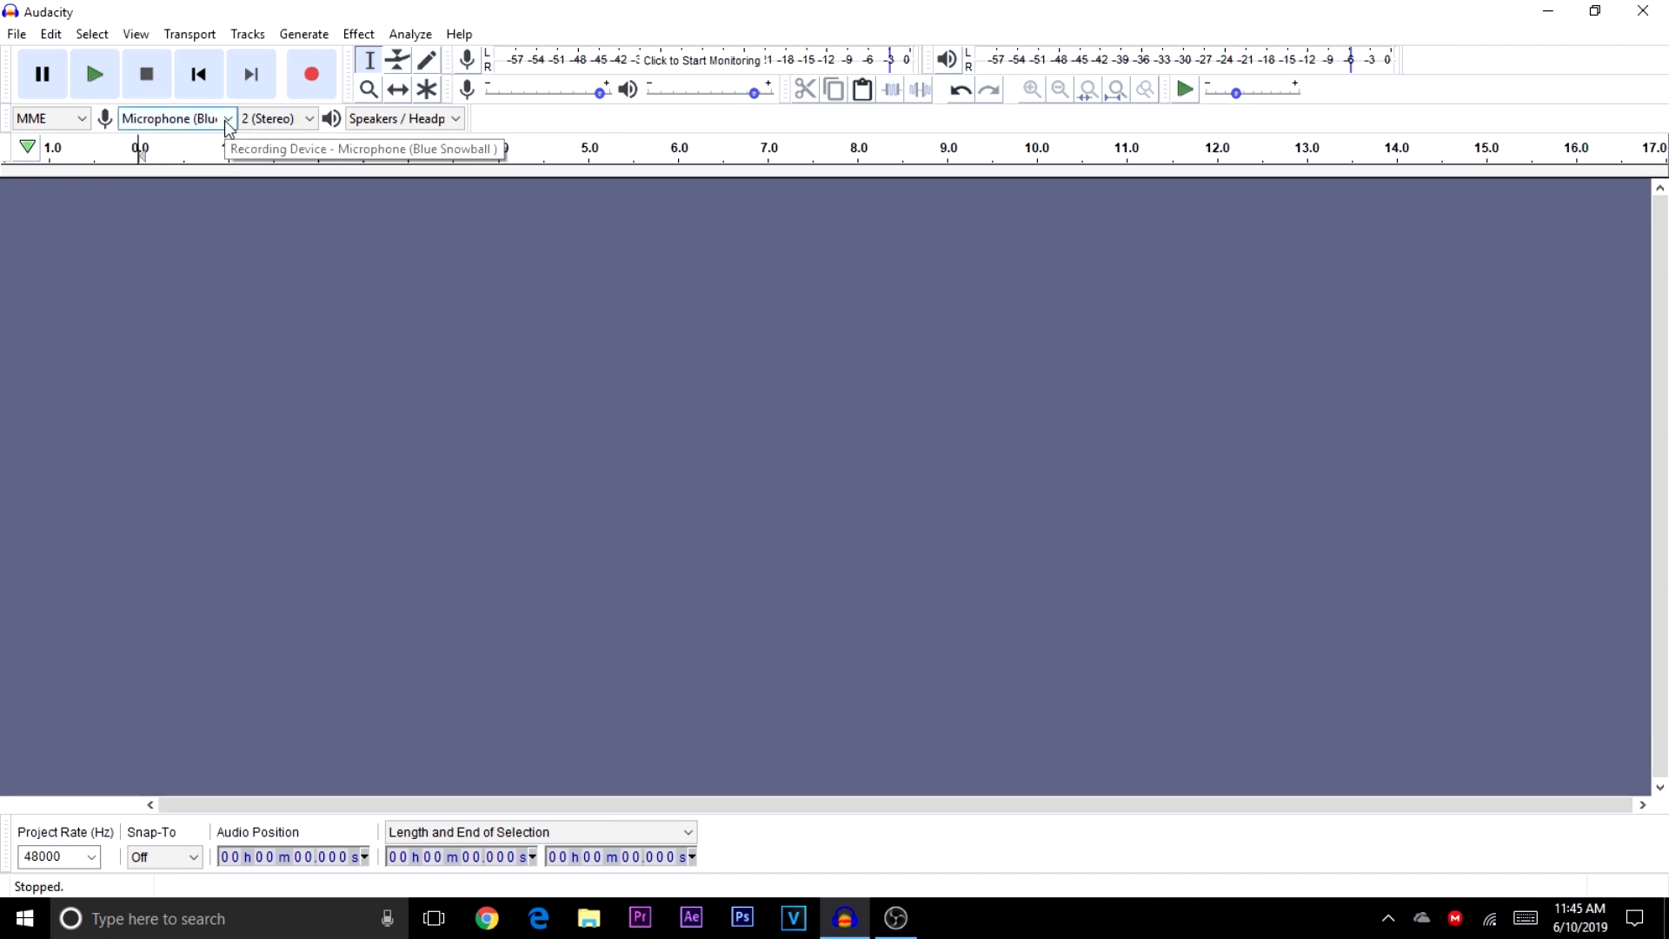
{"action": "left_click", "coordinate": [308, 119]}
{"action": "left_click", "coordinate": [290, 156]}
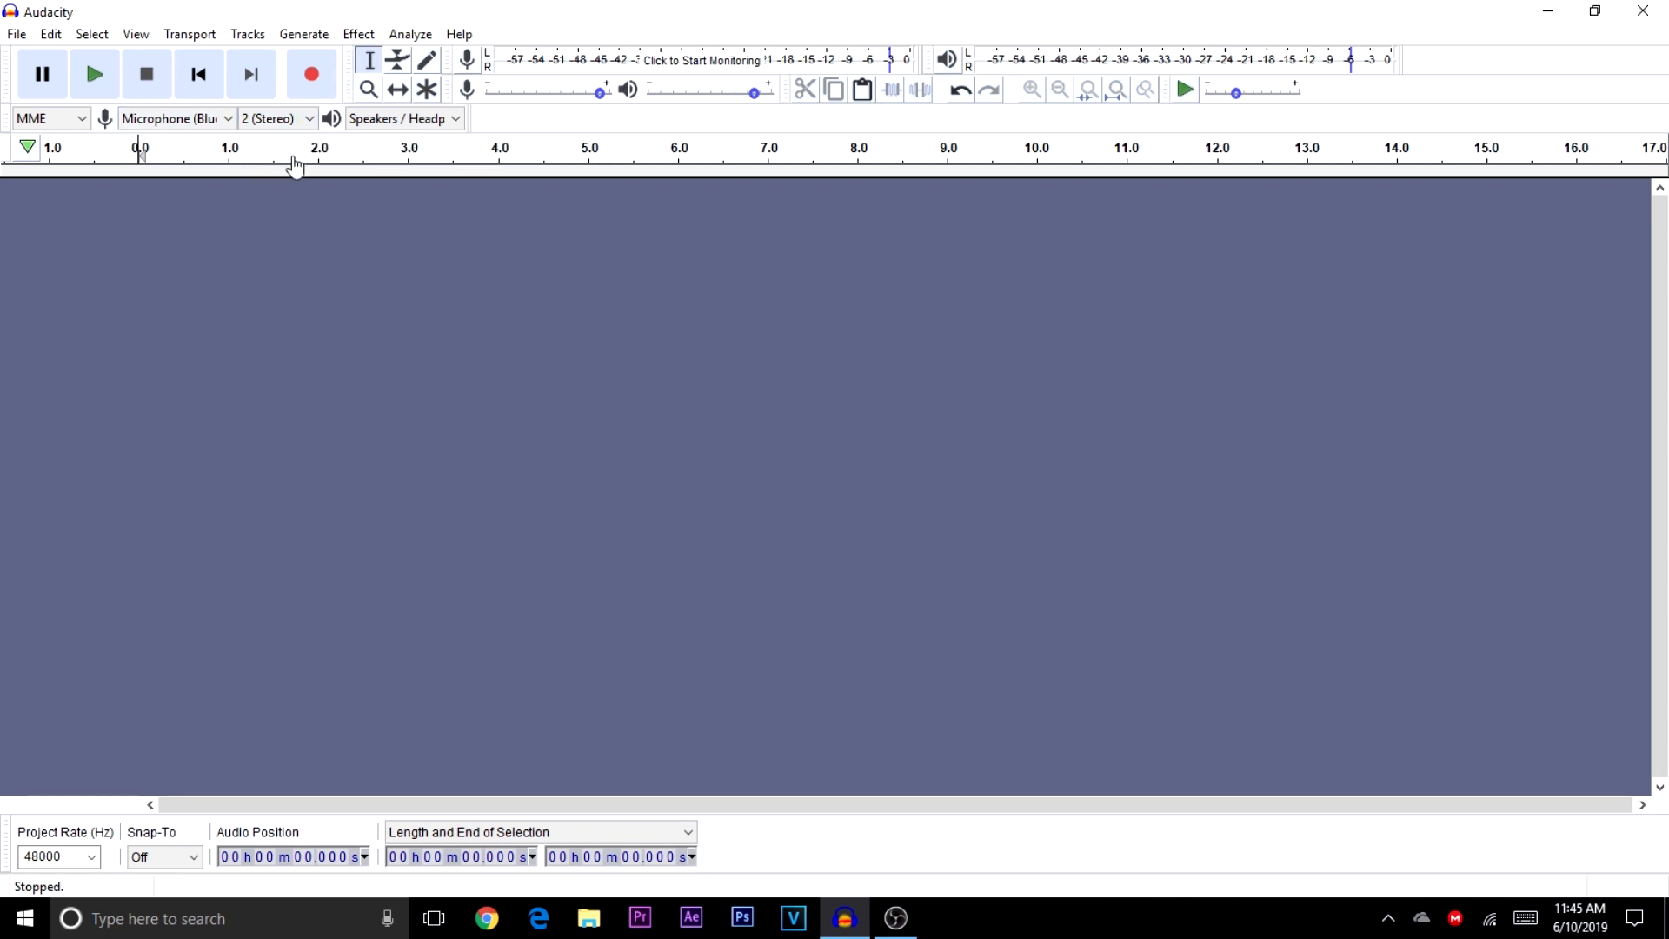
{"action": "left_click", "coordinate": [410, 127]}
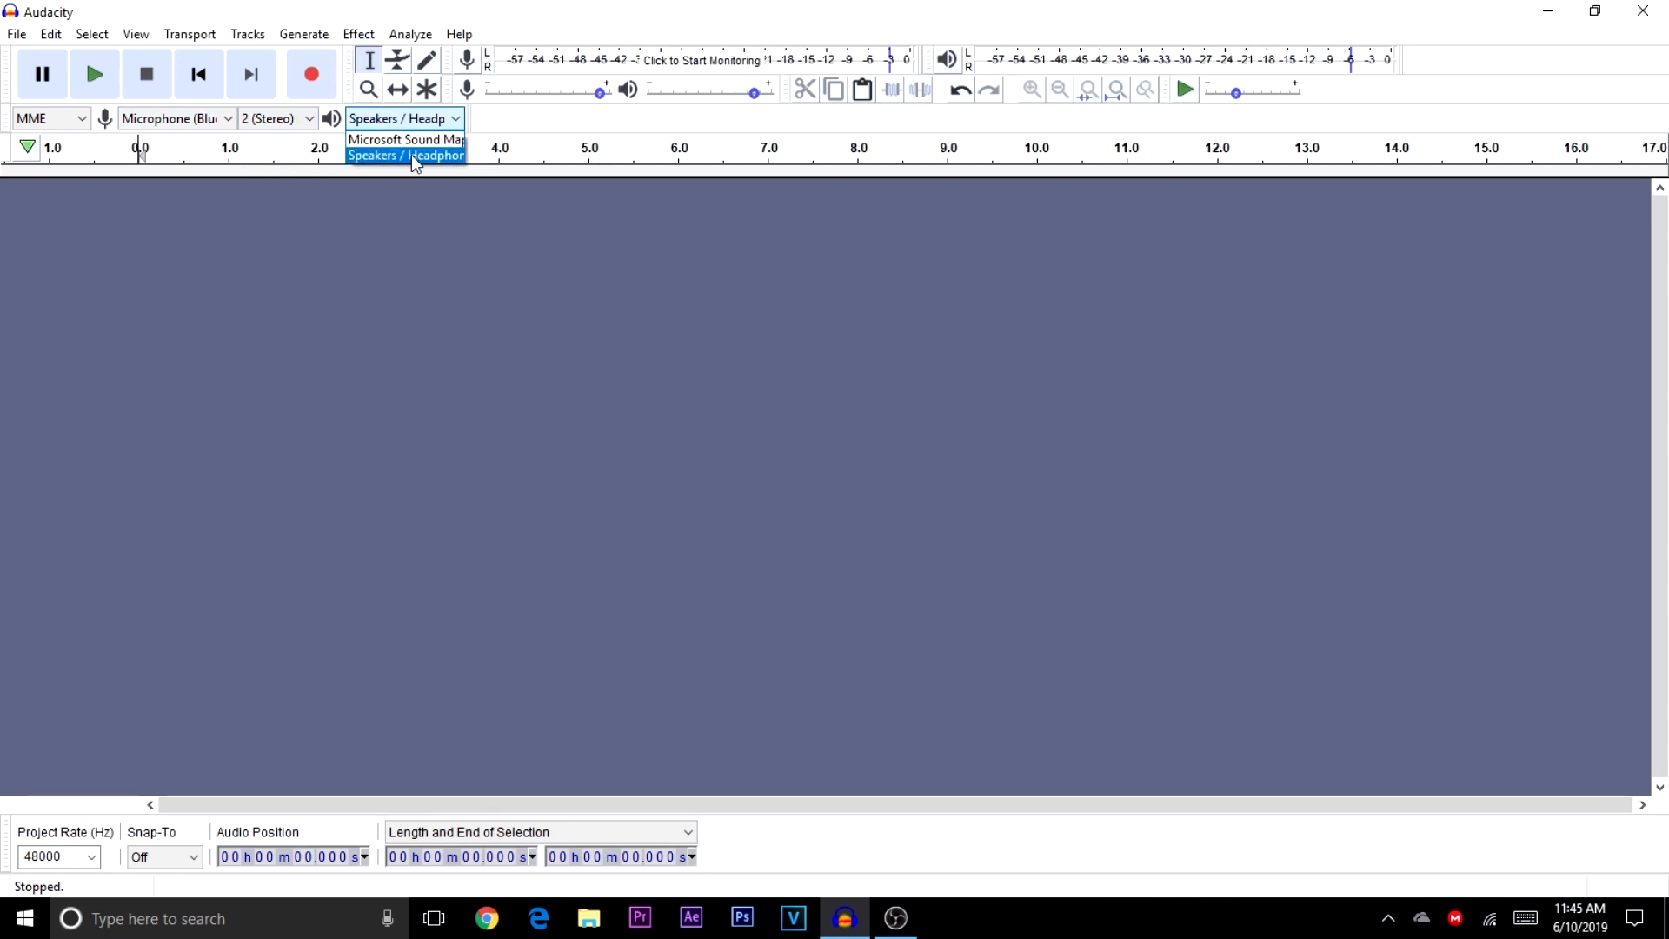
{"action": "left_click", "coordinate": [415, 162]}
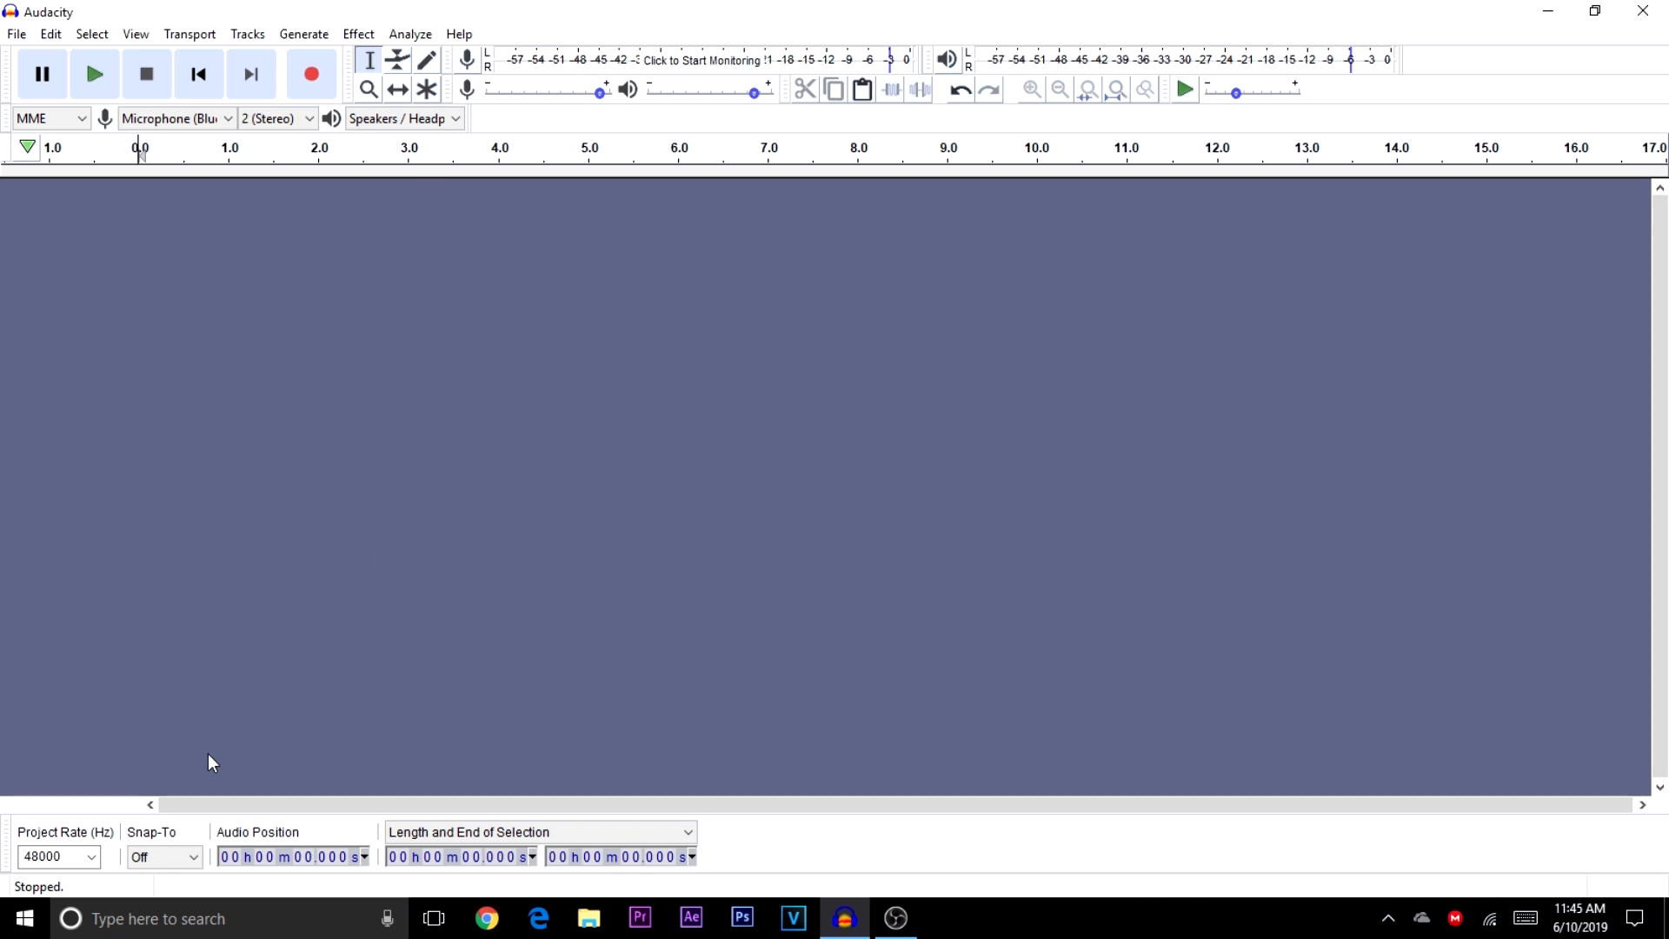
- Set the project rate to 48000 Hz and record a spoken stereo clip about 11.7 seconds long
{"action": "left_click", "coordinate": [92, 859]}
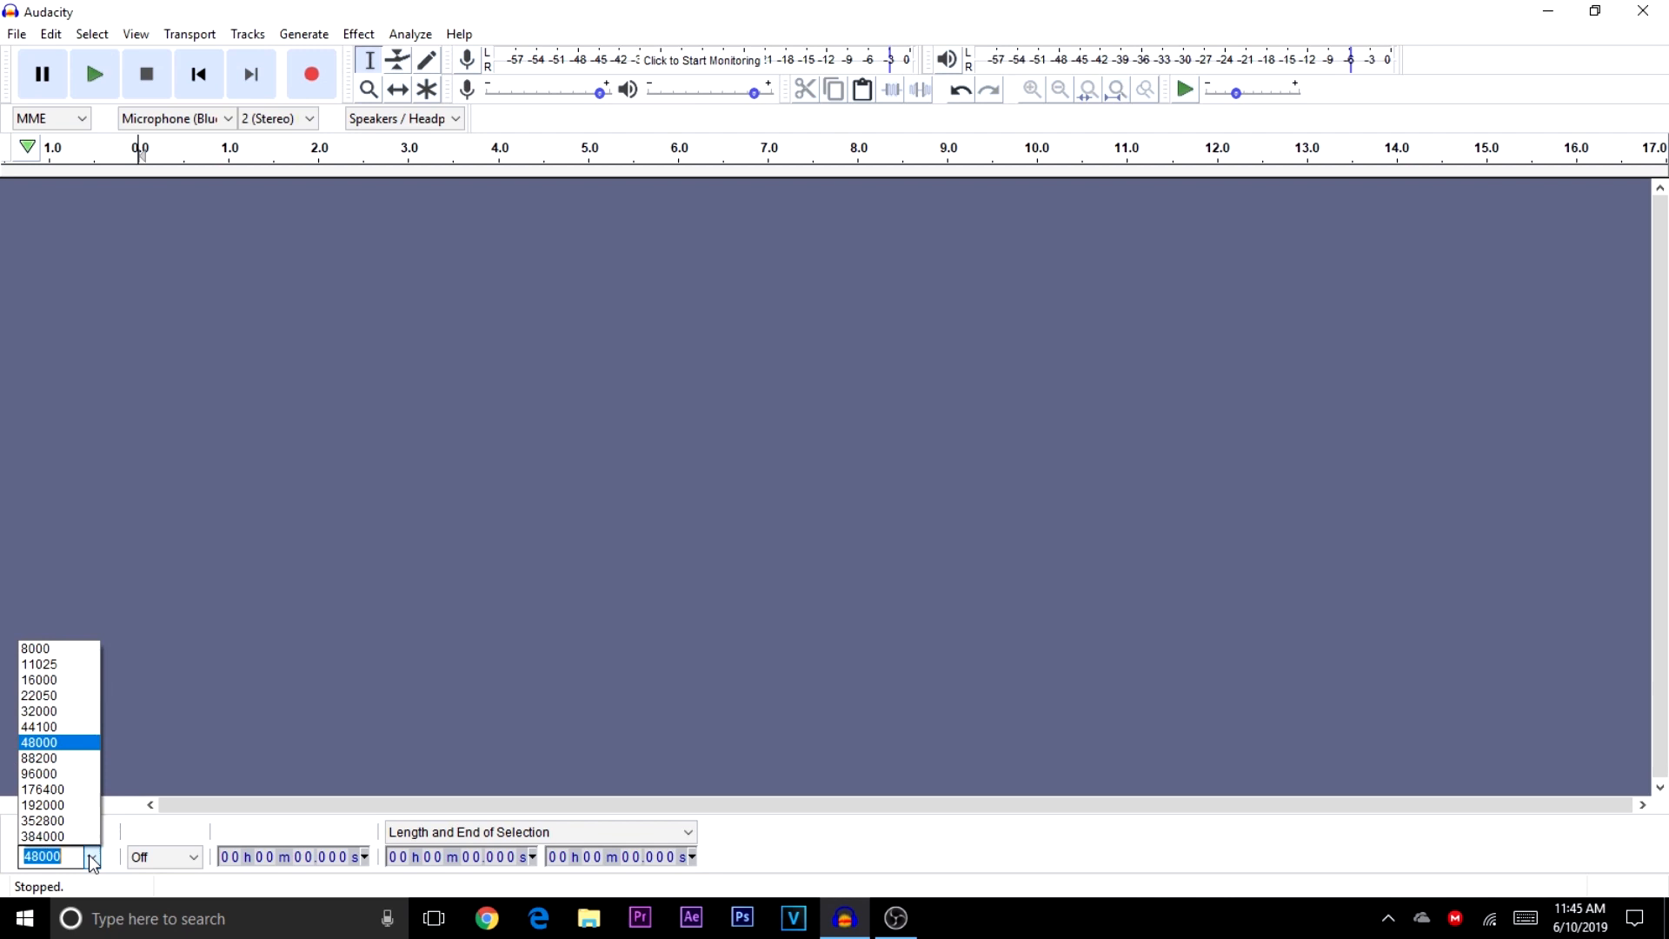
{"action": "left_click", "coordinate": [31, 747]}
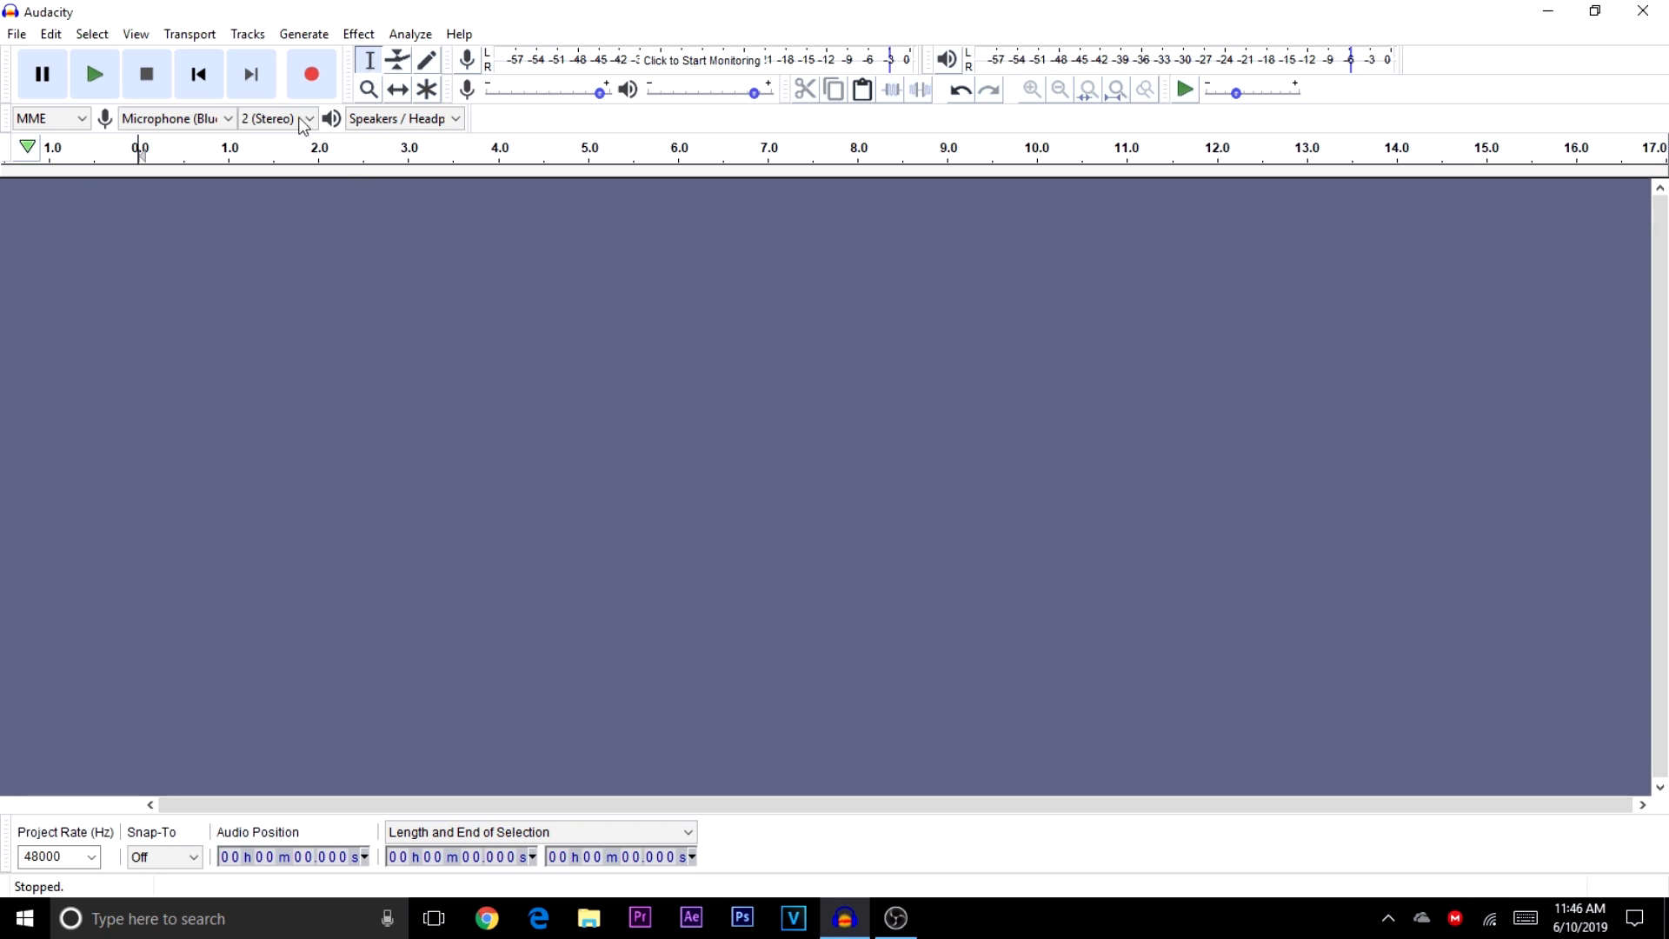
{"action": "left_click", "coordinate": [311, 75]}
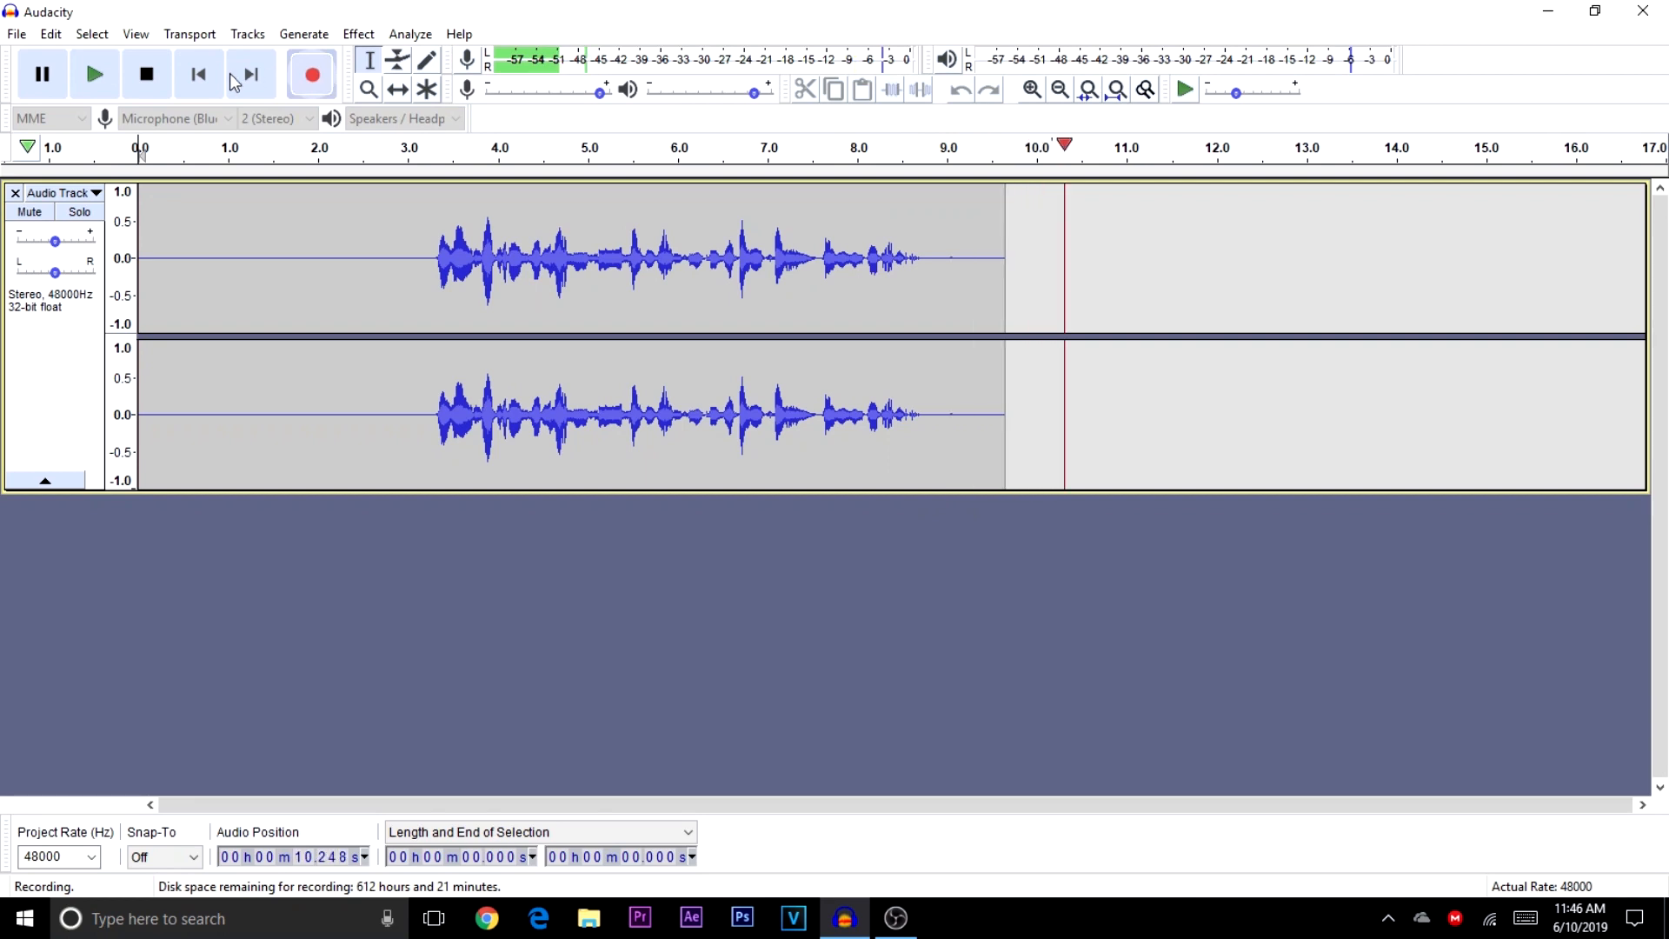
{"action": "left_click", "coordinate": [148, 77]}
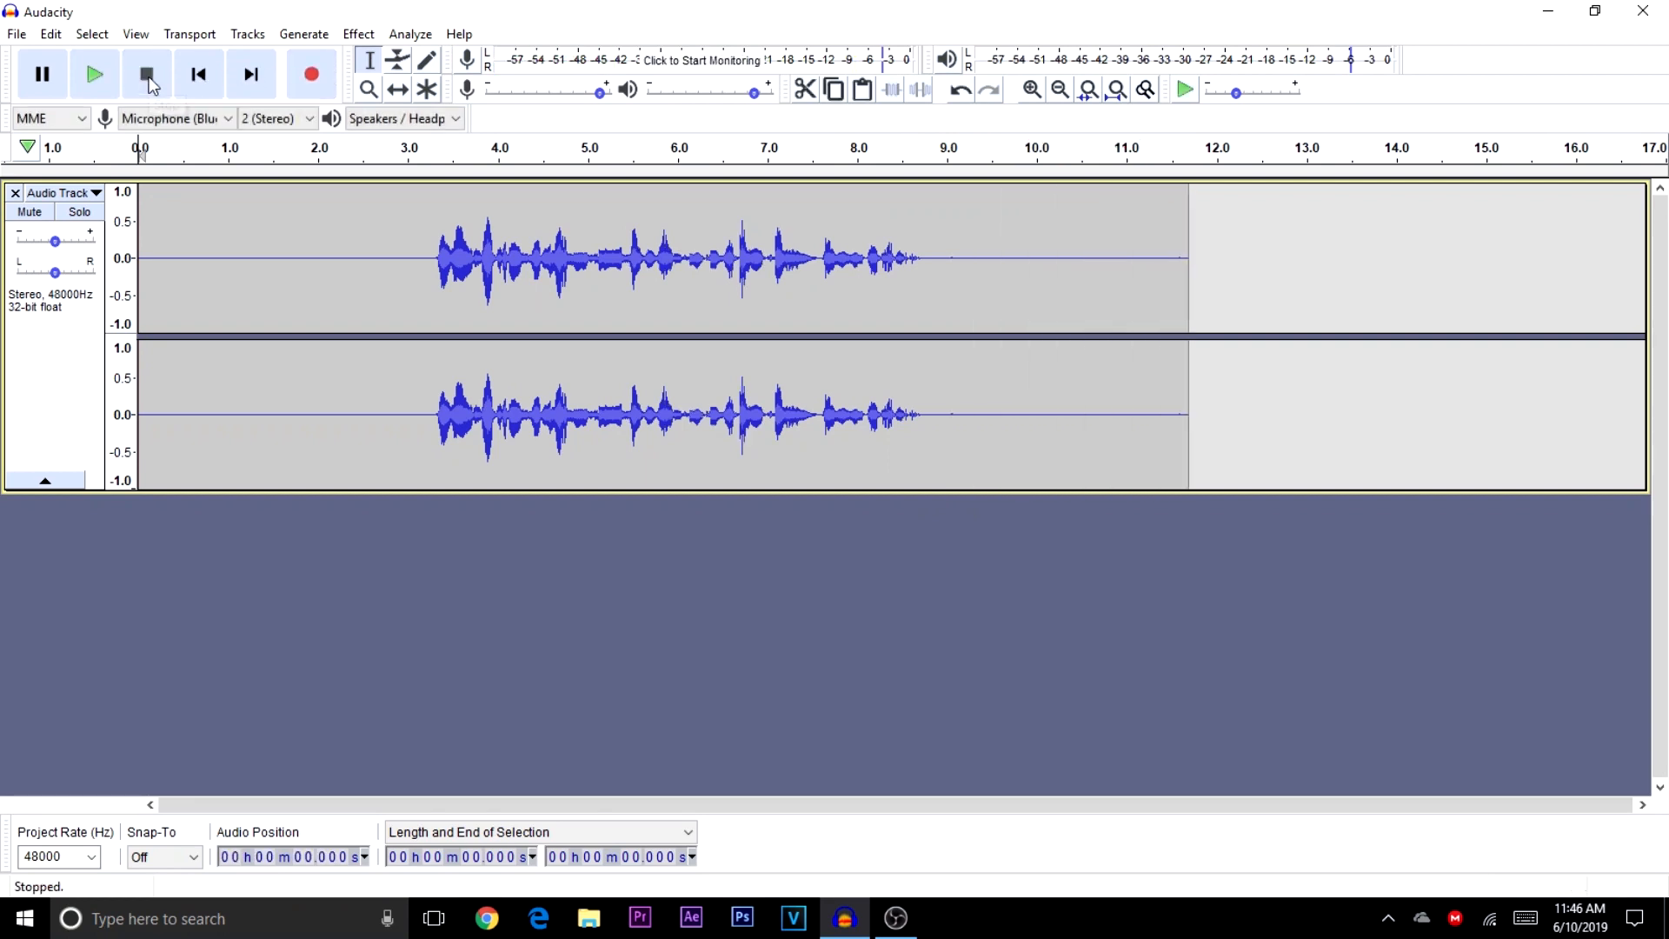
- Select the spoken part of the recording, from about 3.2 to 8.8 seconds, and clear the selection
{"action": "left_click", "coordinate": [803, 325]}
{"action": "left_click", "coordinate": [924, 309]}
{"action": "left_click_drag", "start_coordinate": [908, 316], "coordinate": [426, 335]}
{"action": "left_click", "coordinate": [949, 519]}
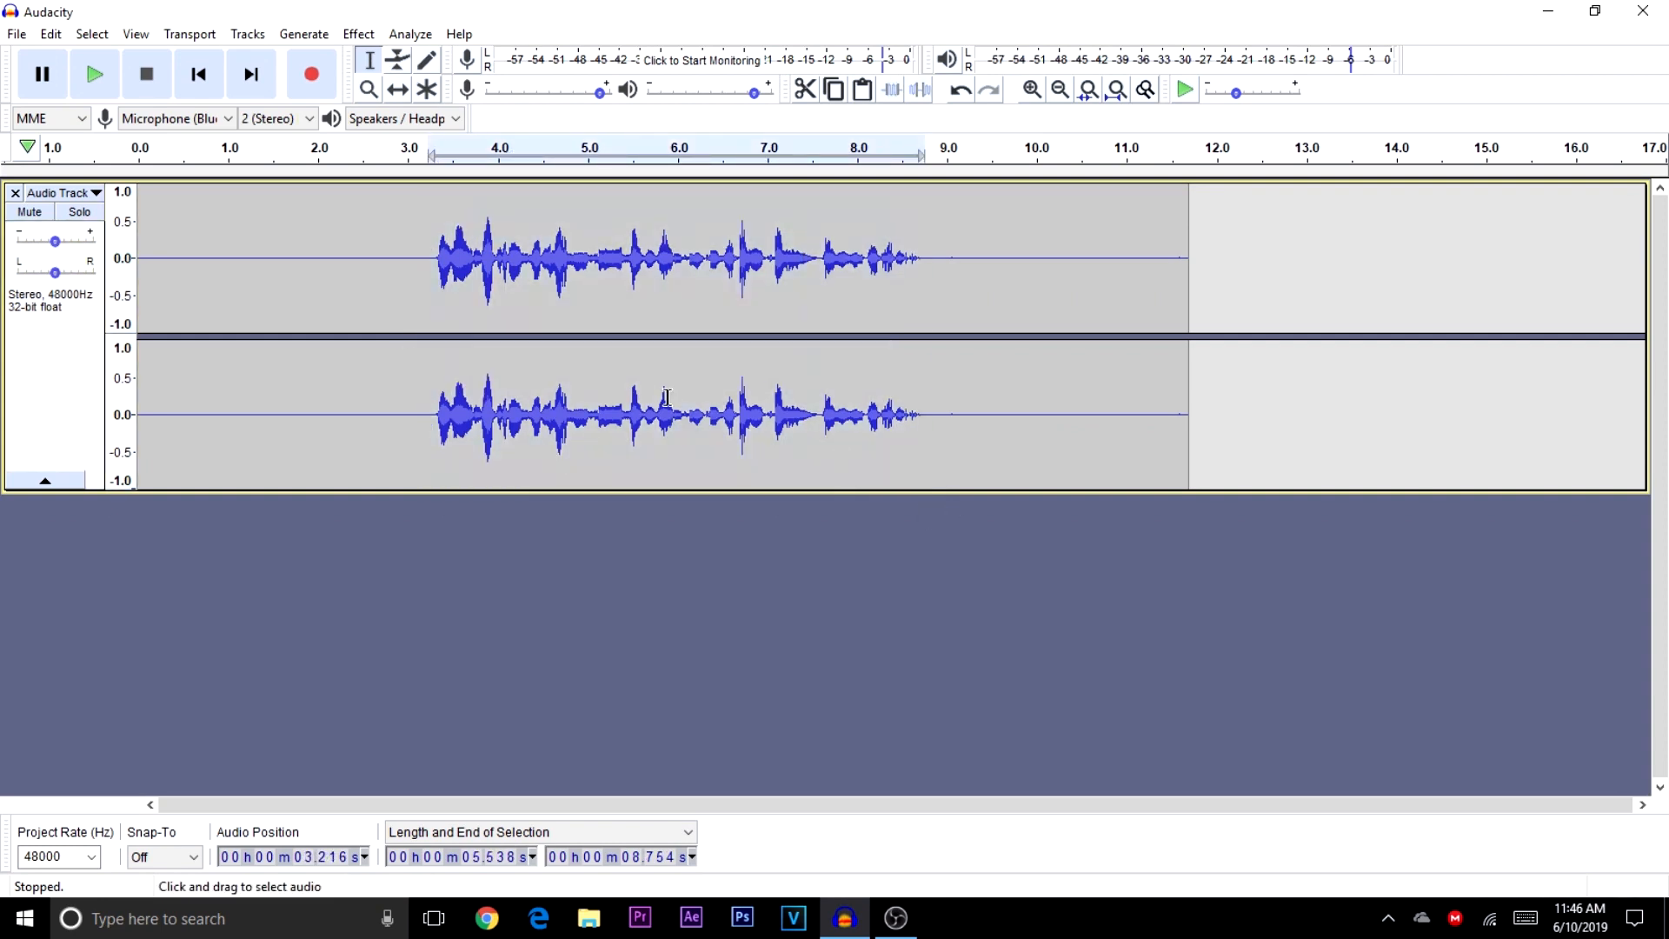
- Highlight the silent stretches before and after the speech, including about 1.1 to 3.0 seconds, clearing each selection
{"action": "left_click", "coordinate": [190, 267]}
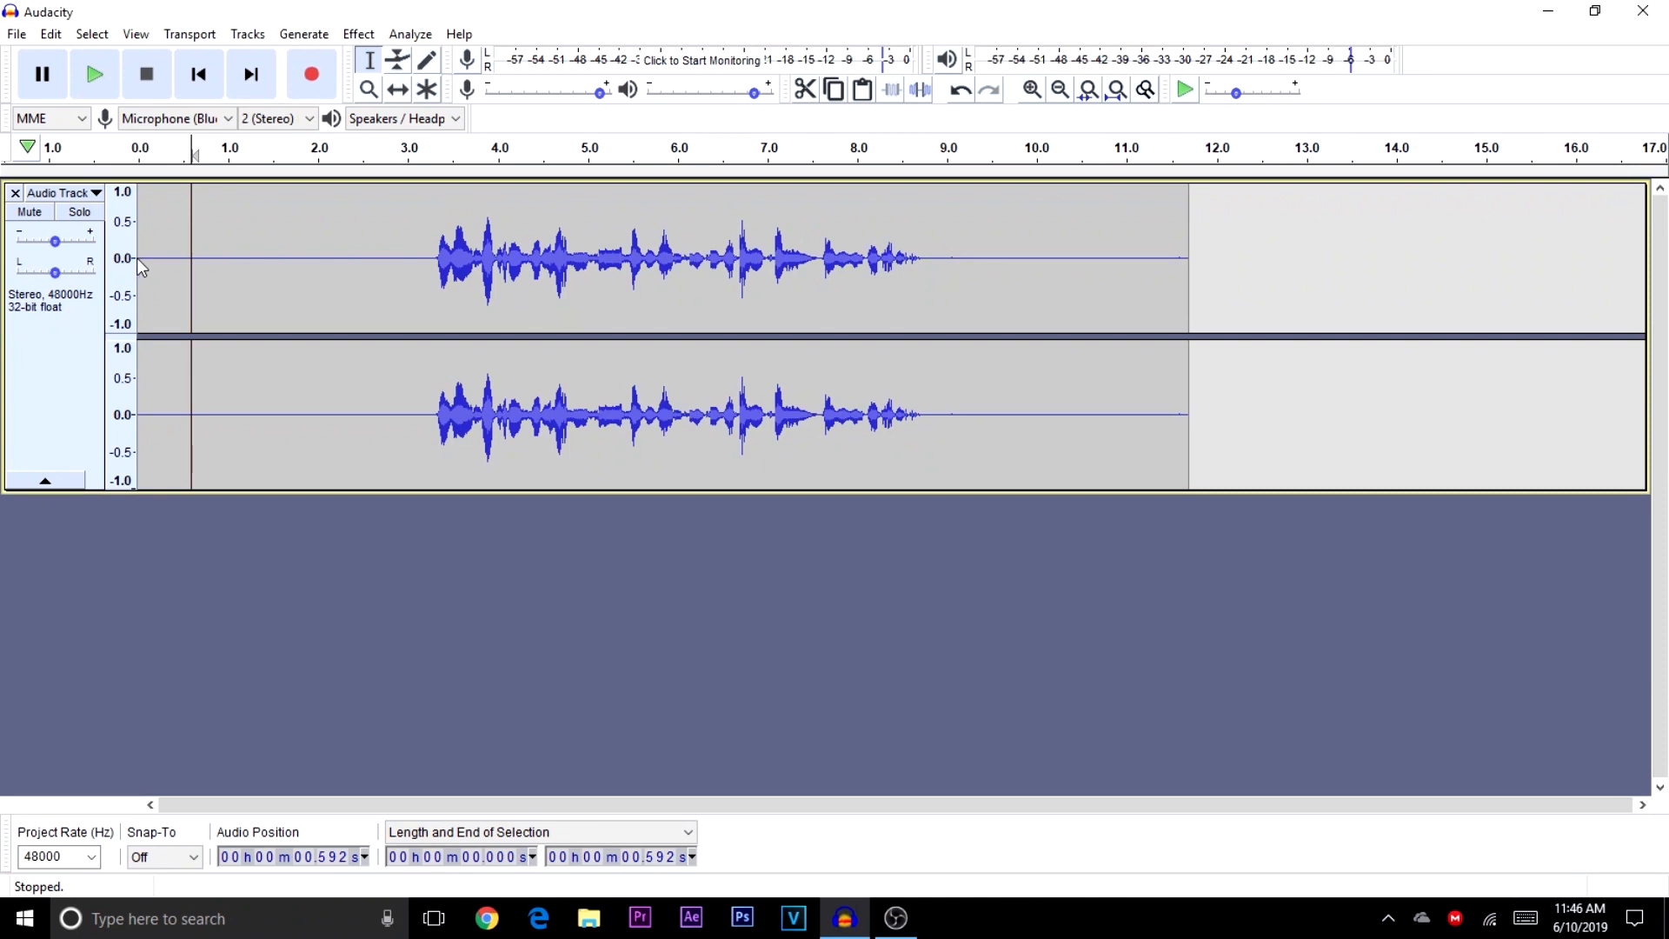
{"action": "left_click_drag", "start_coordinate": [922, 272], "coordinate": [1149, 276]}
{"action": "left_click_drag", "start_coordinate": [349, 254], "coordinate": [194, 266]}
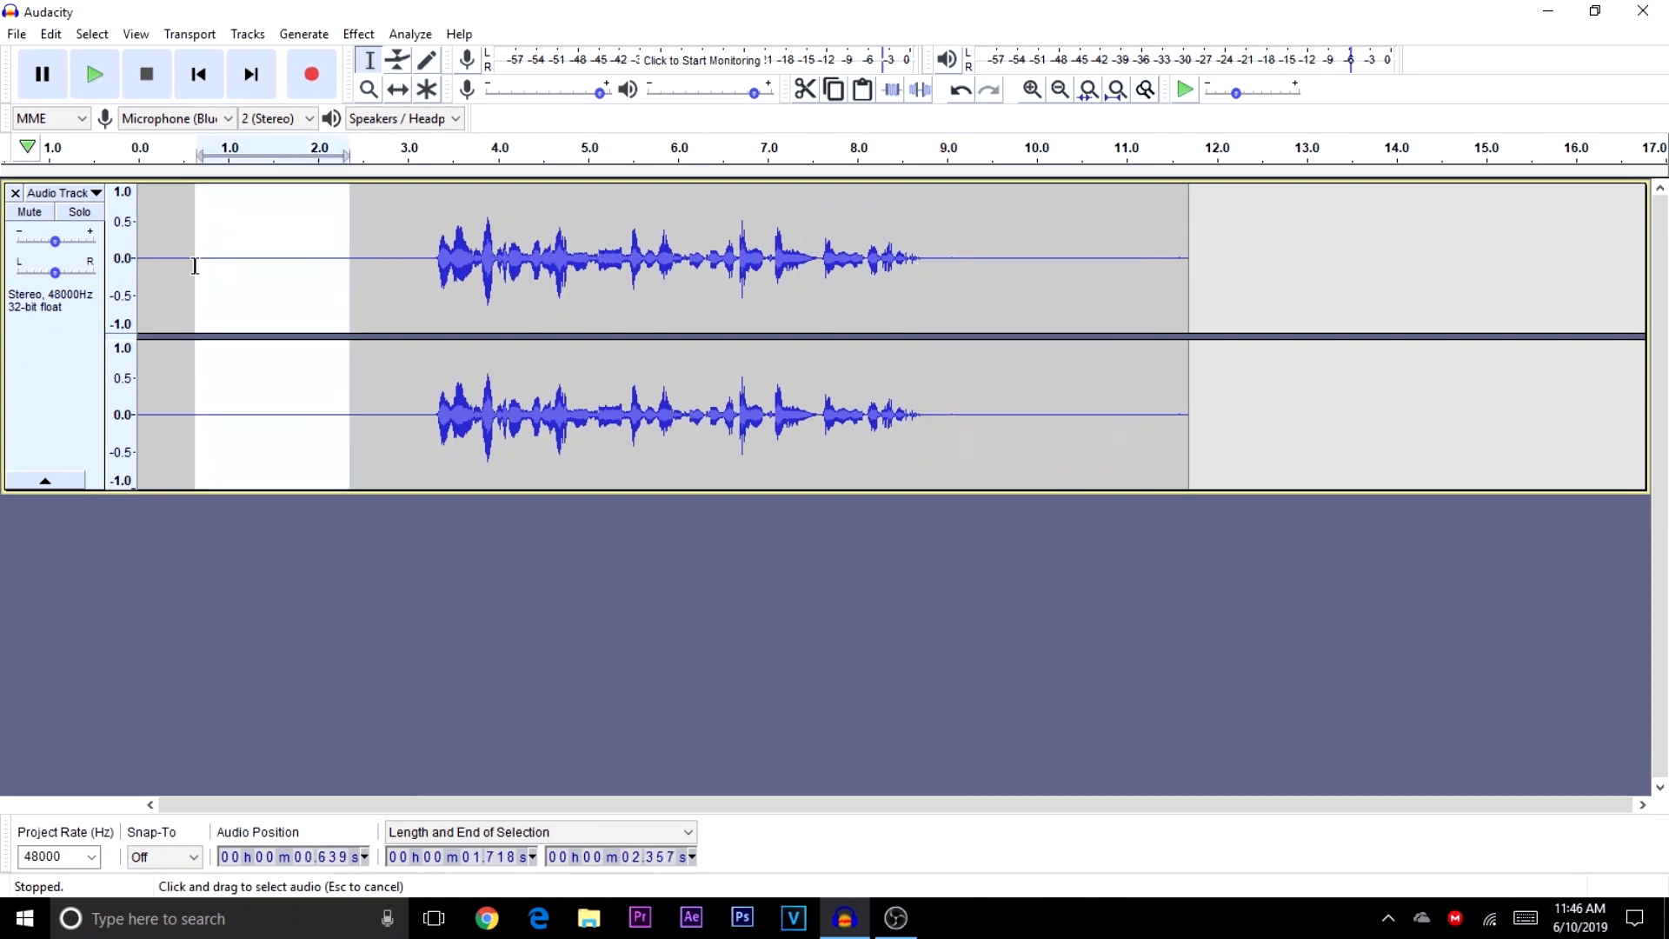
{"action": "left_click", "coordinate": [695, 511]}
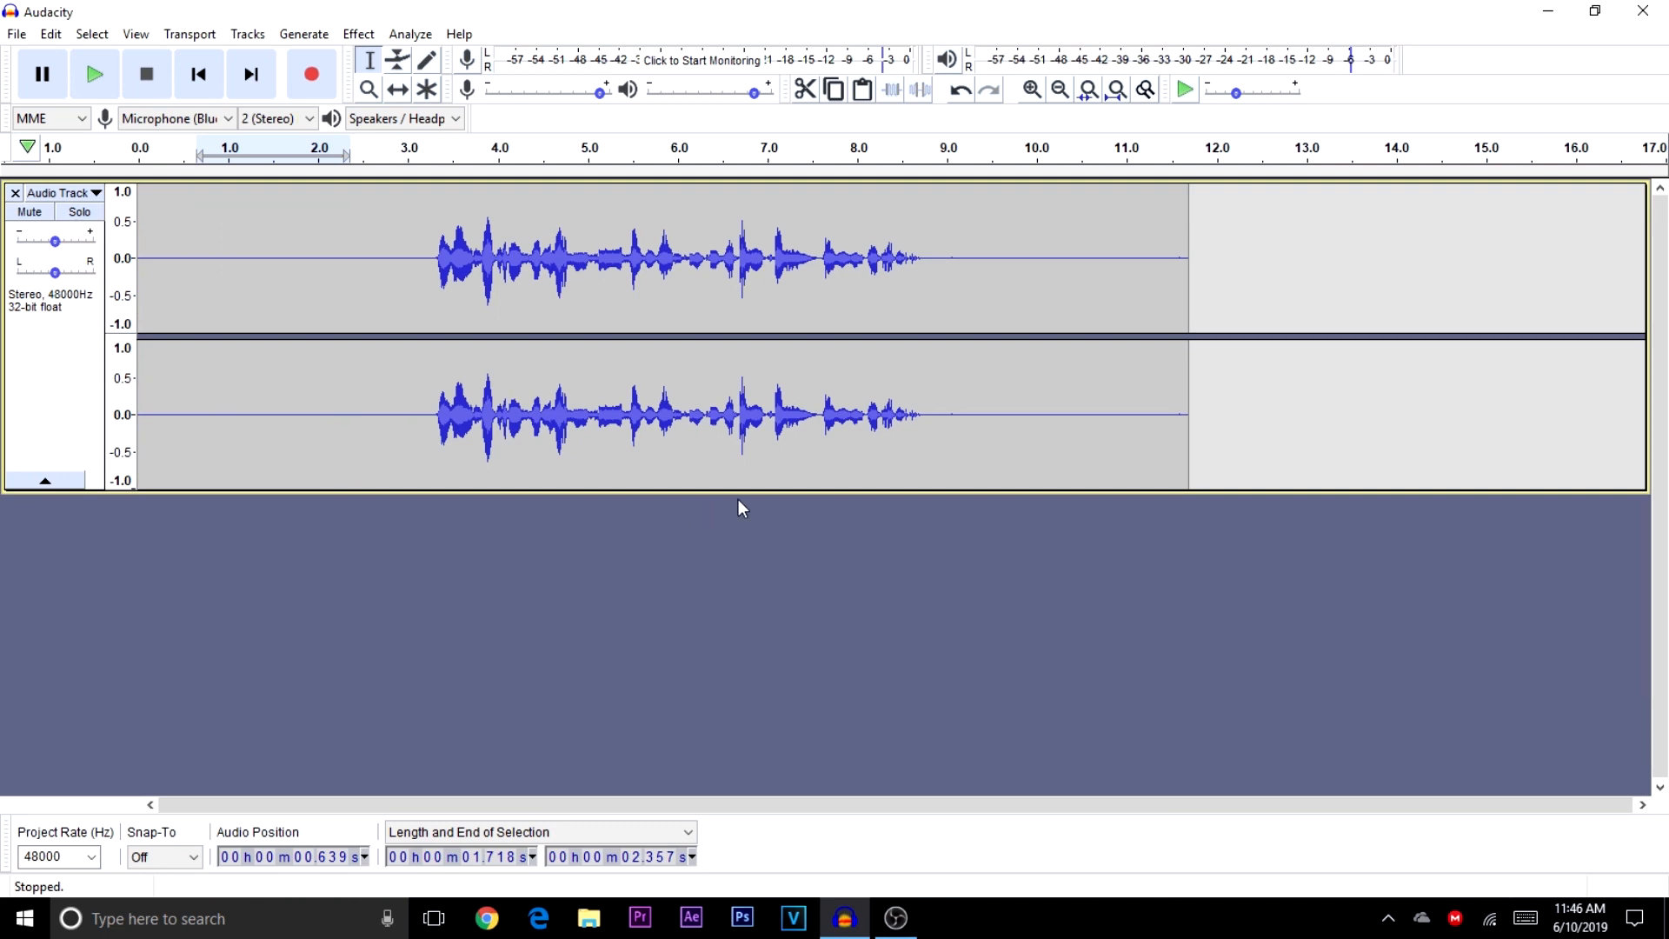
{"action": "left_click_drag", "start_coordinate": [388, 249], "coordinate": [217, 252]}
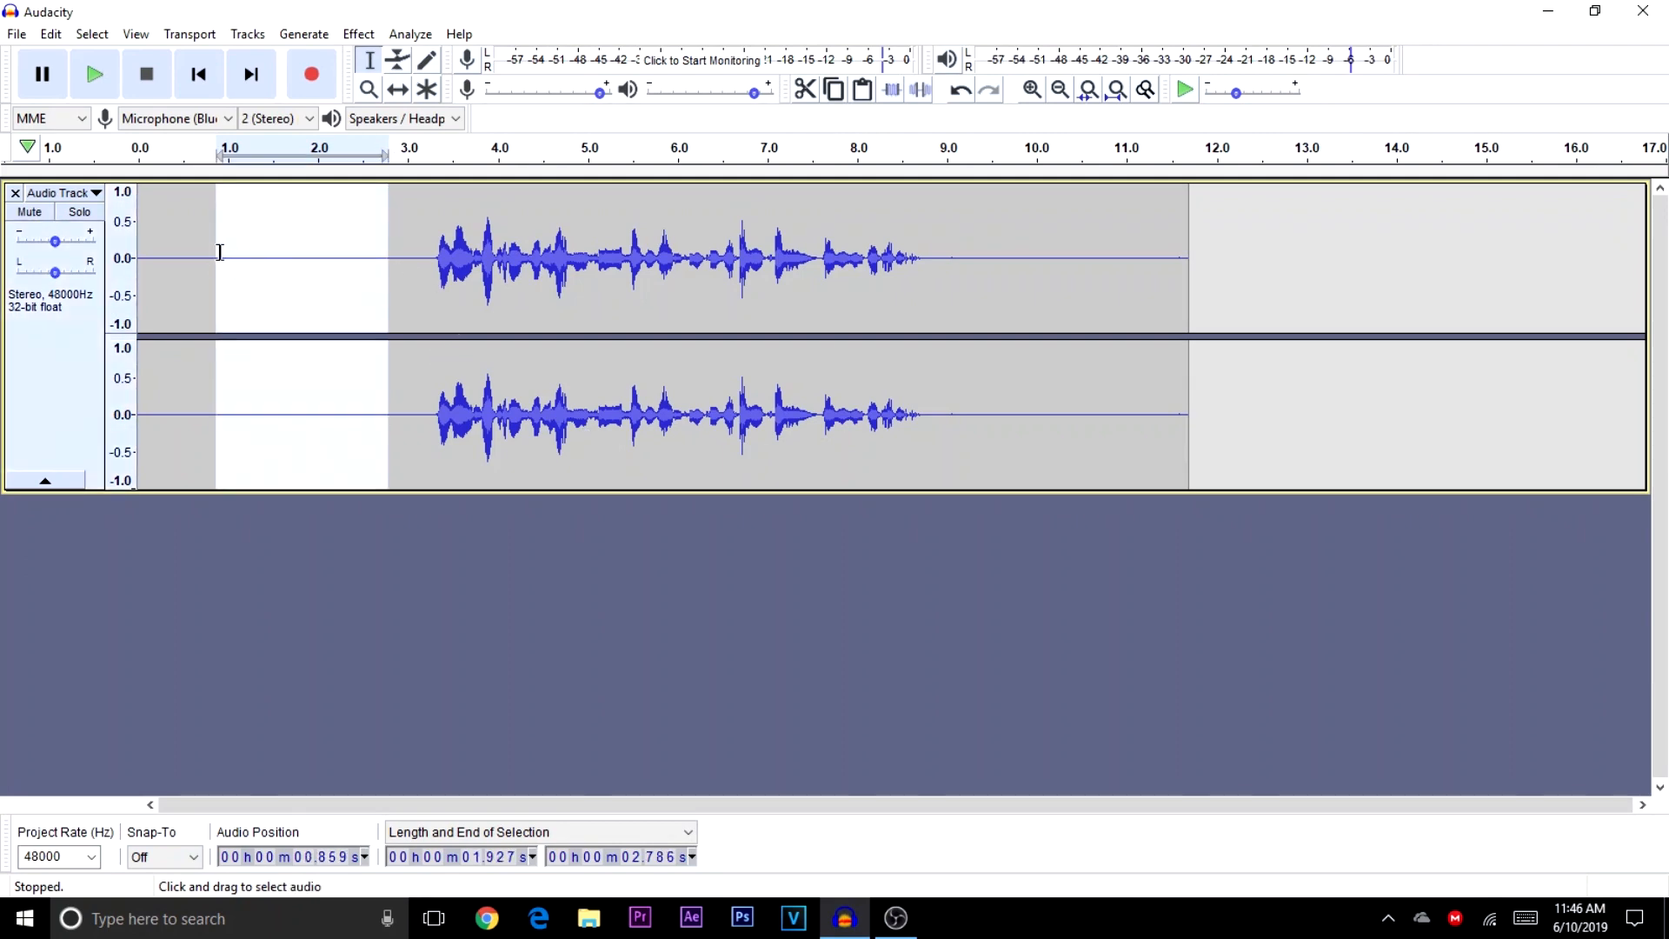
{"action": "left_click", "coordinate": [789, 432]}
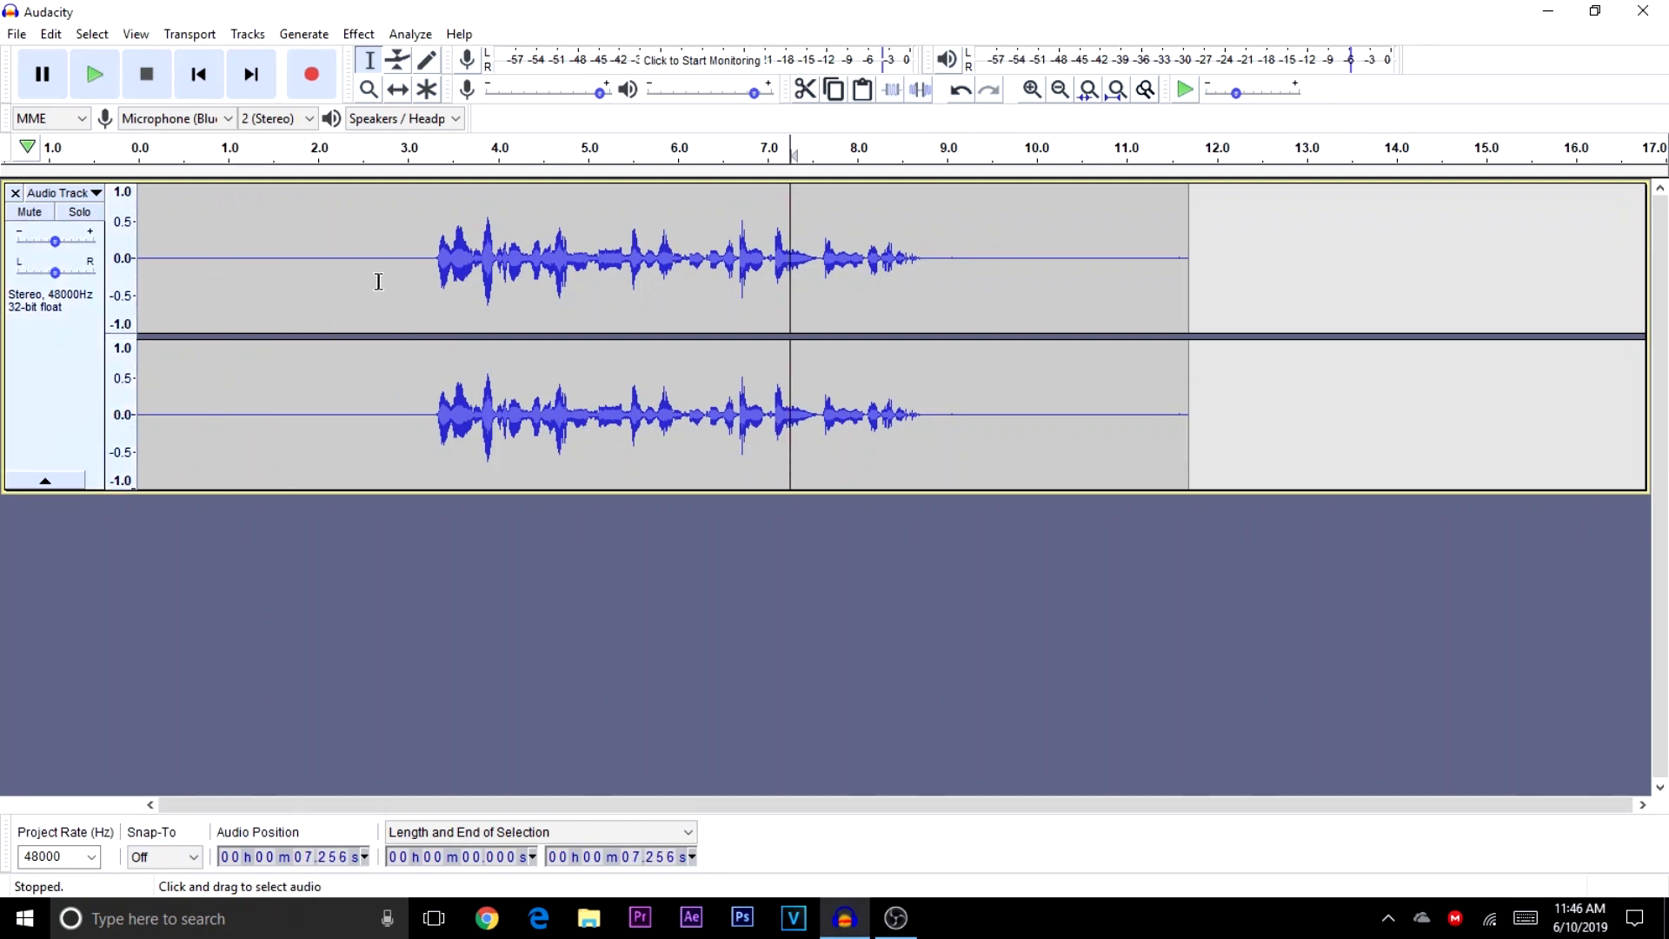
{"action": "left_click_drag", "start_coordinate": [410, 258], "coordinate": [232, 254]}
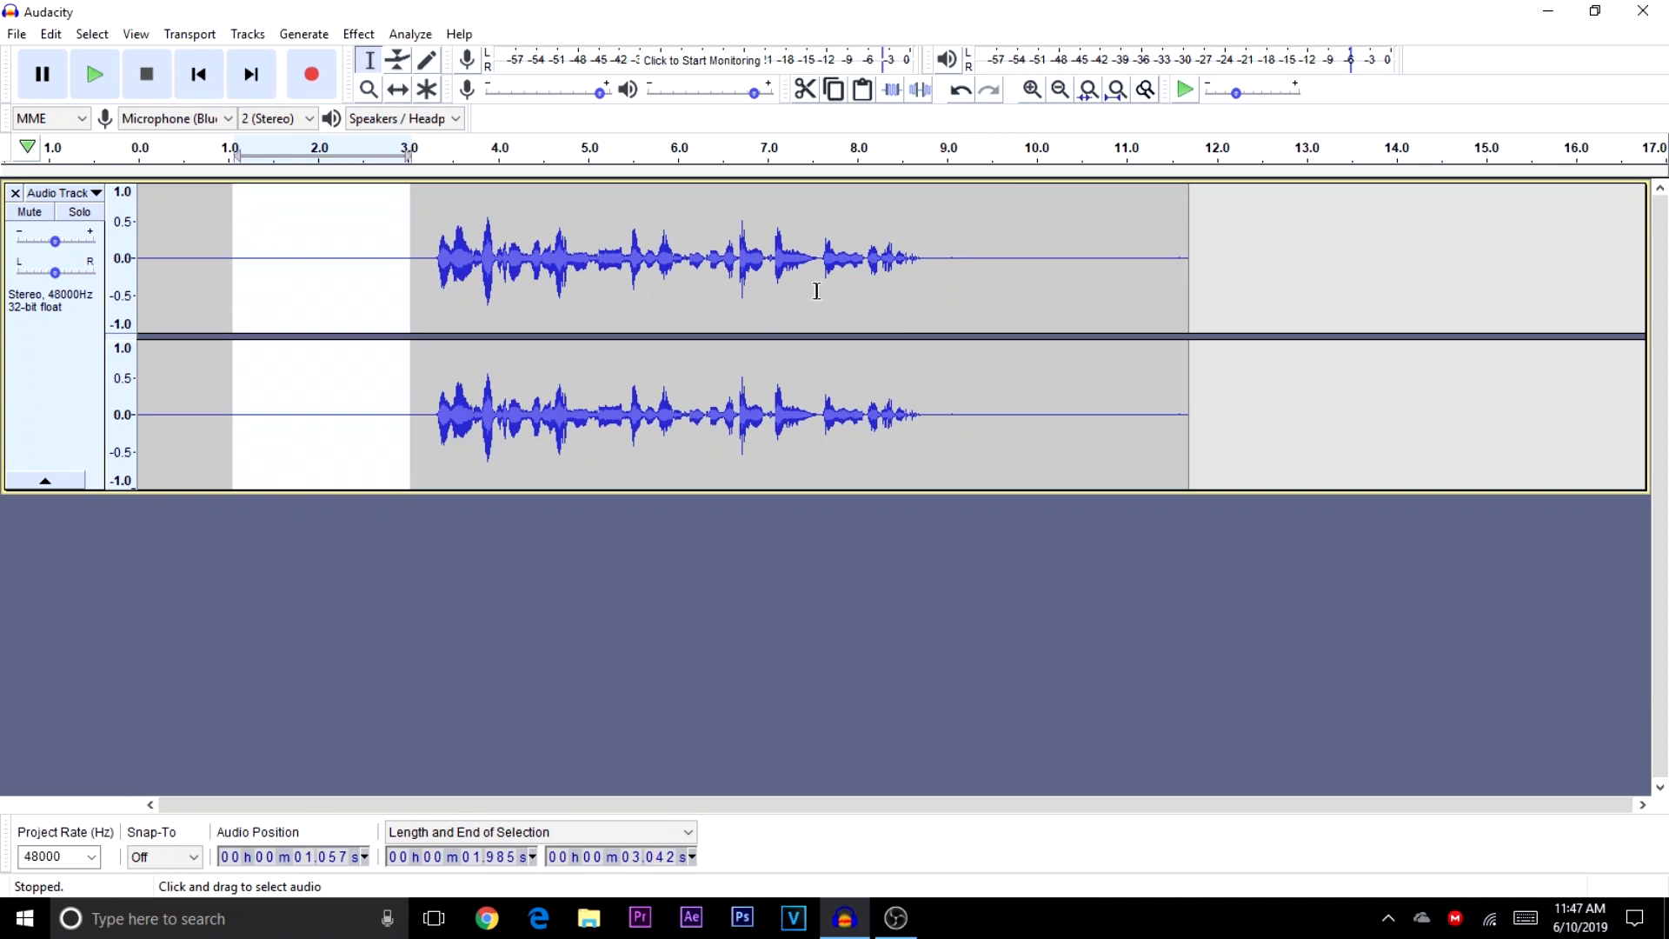
{"action": "left_click", "coordinate": [675, 321]}
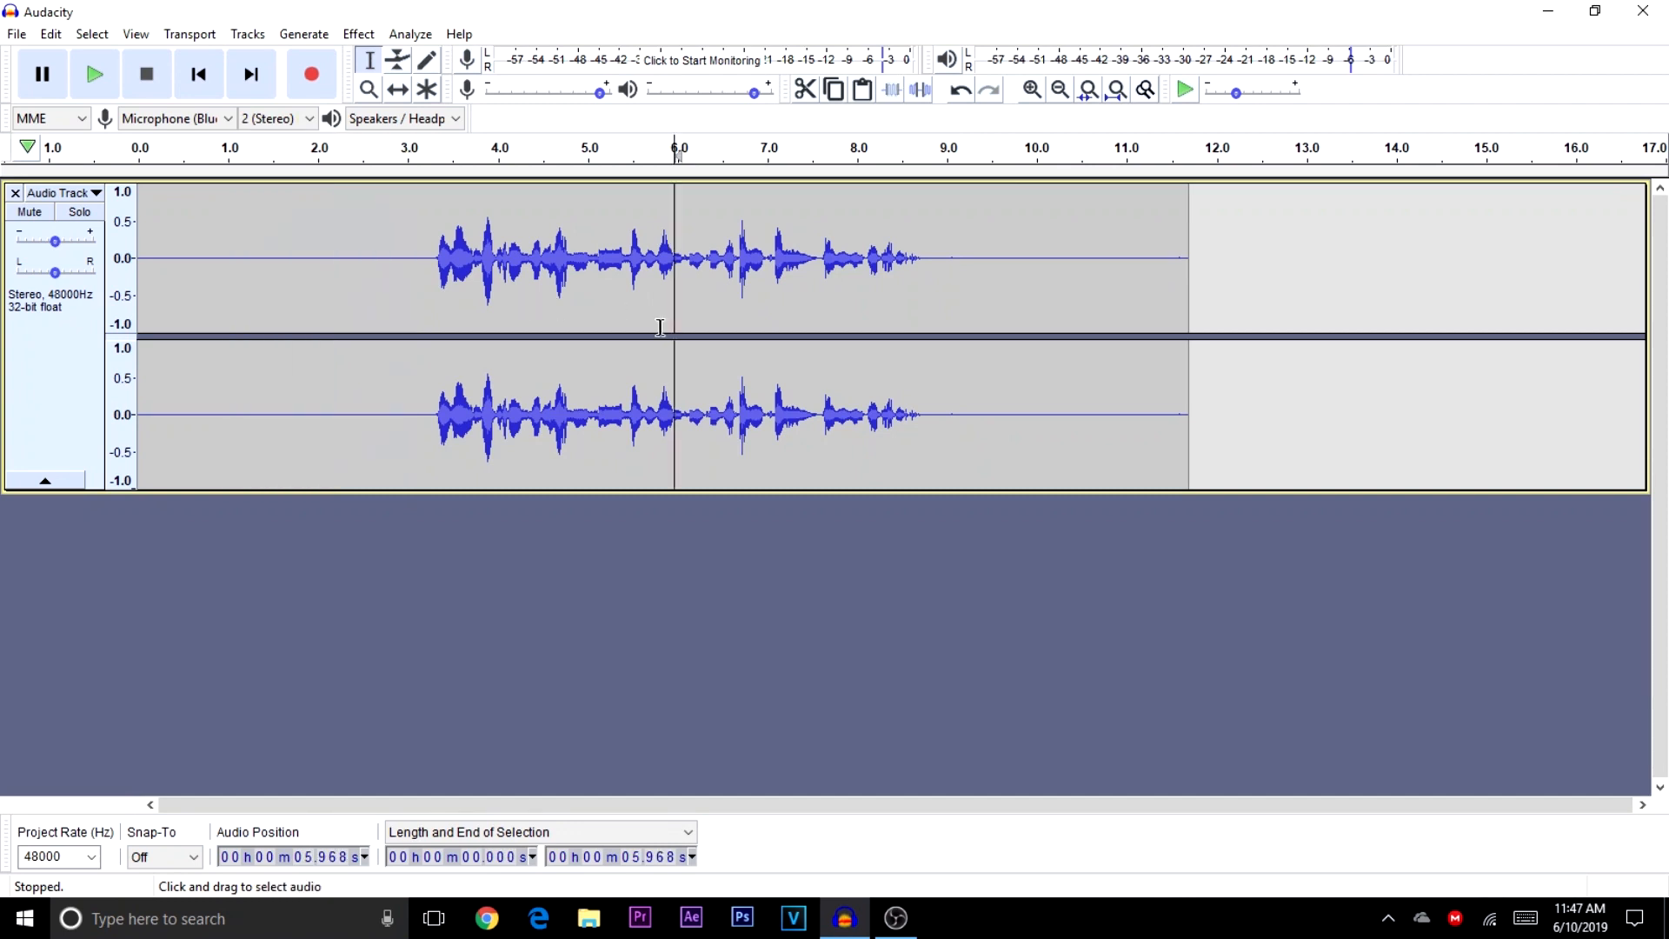
{"action": "left_click_drag", "start_coordinate": [928, 258], "coordinate": [1190, 260]}
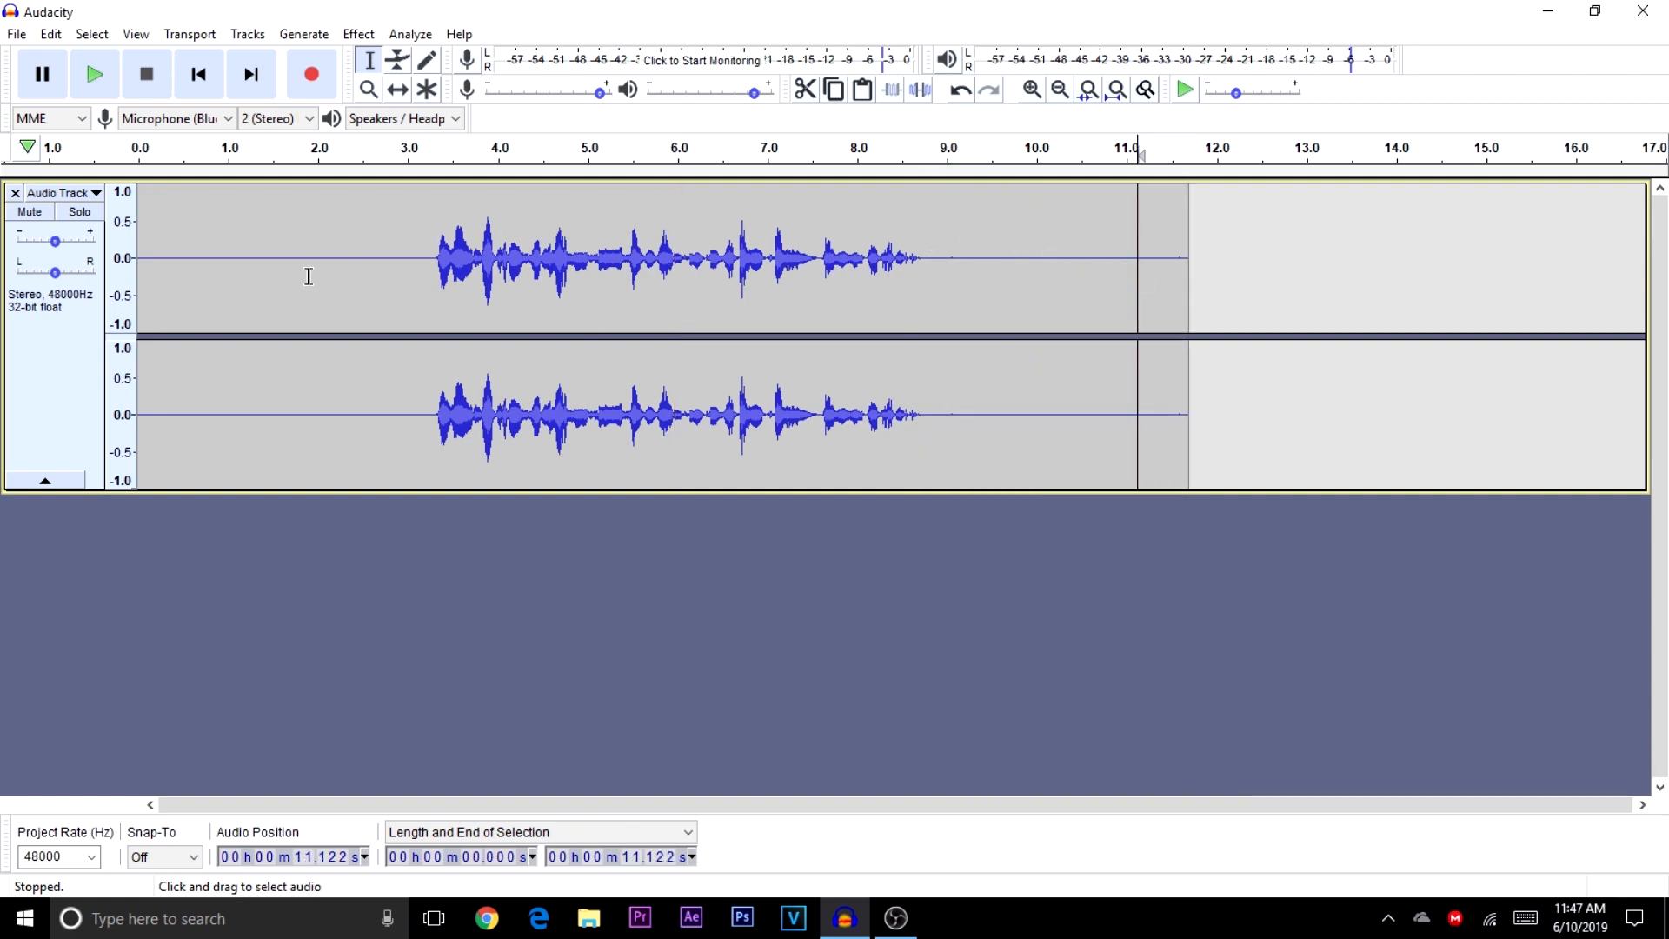
- Play the recording from the beginning of the track
{"action": "left_click_drag", "start_coordinate": [137, 265], "coordinate": [139, 270]}
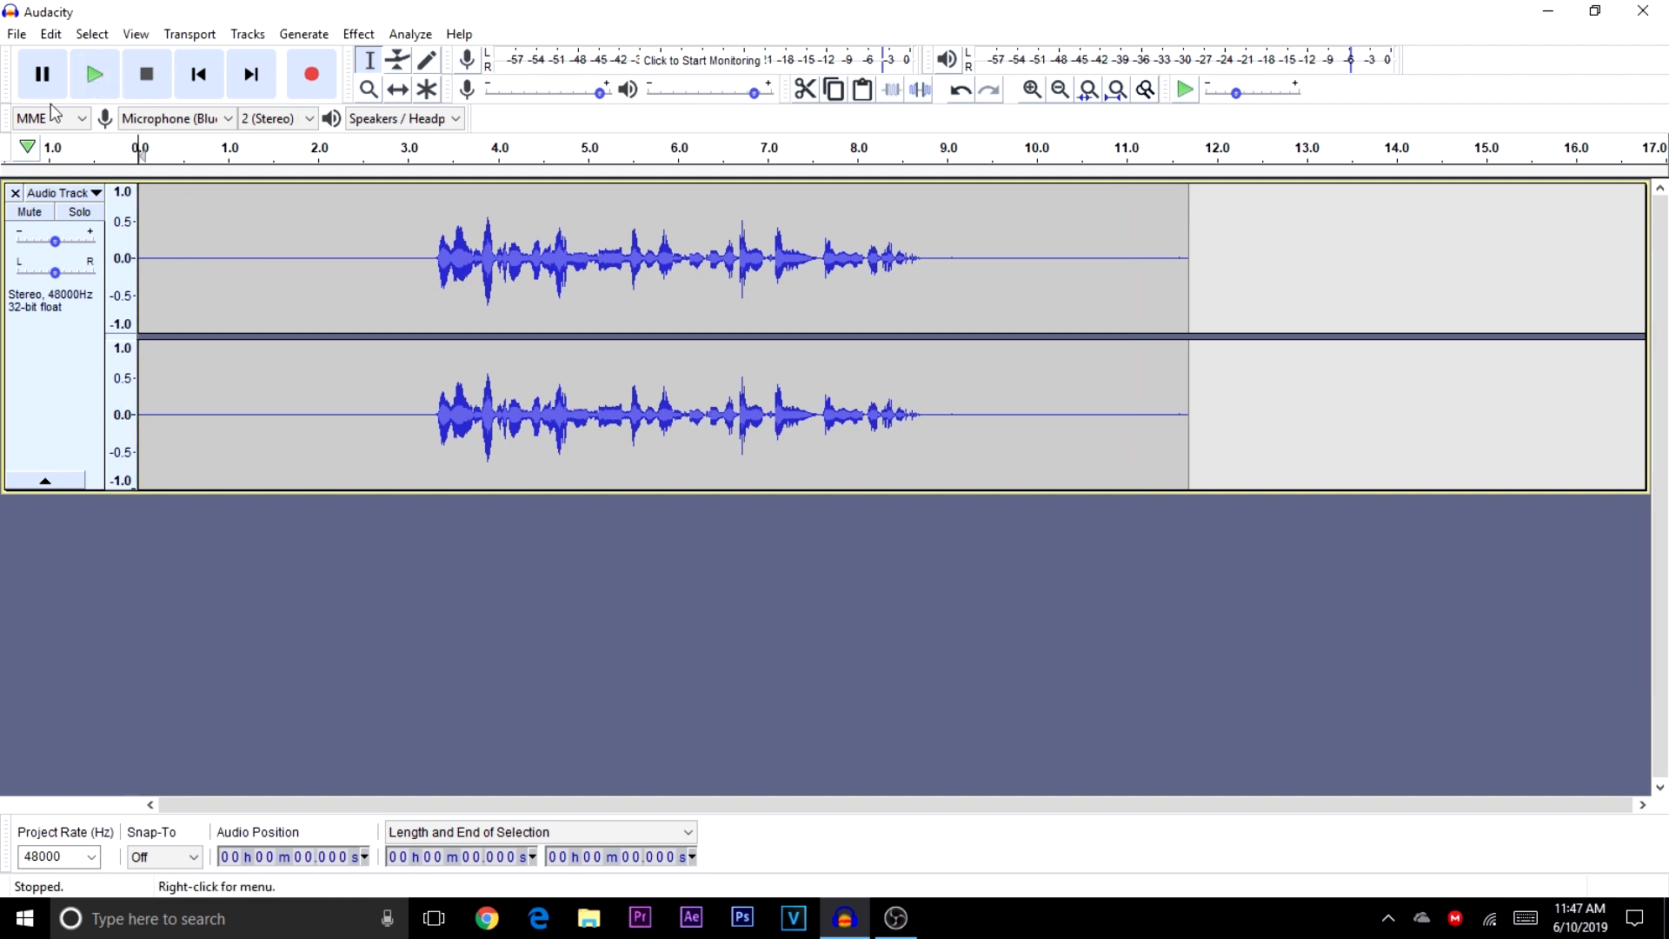
{"action": "left_click", "coordinate": [94, 76]}
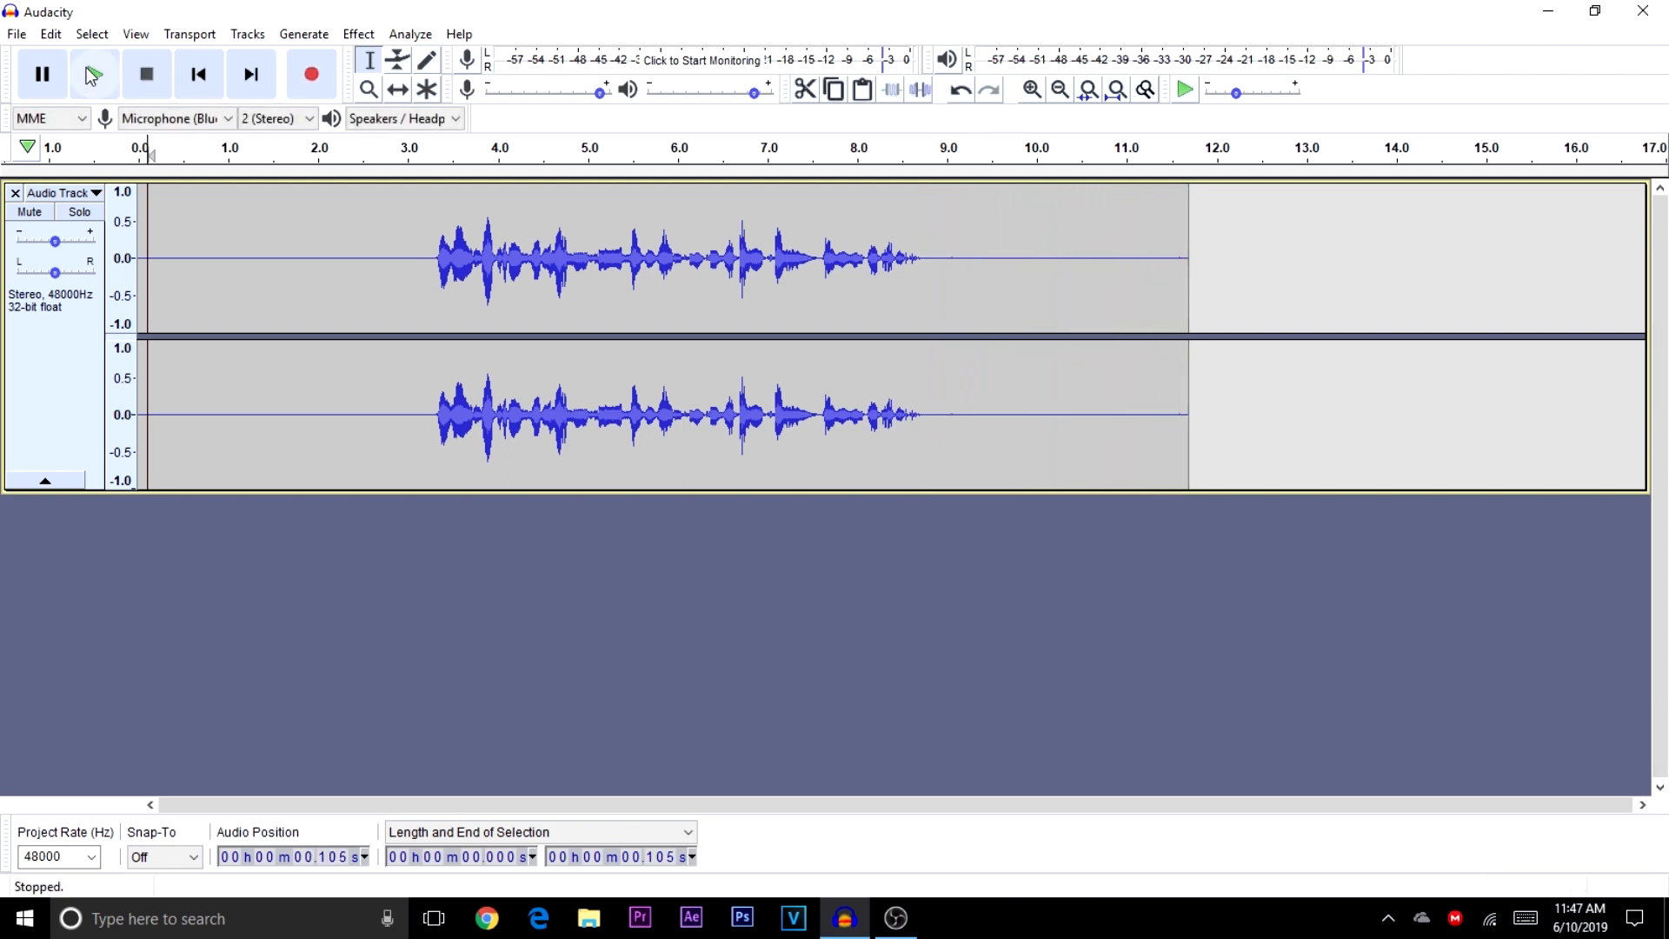
- Highlight the speech from about 3.1 to 10.5 seconds and the quiet sections on either side, clearing each selection
{"action": "left_click", "coordinate": [589, 370]}
{"action": "left_click", "coordinate": [1029, 321]}
{"action": "left_click_drag", "start_coordinate": [418, 261], "coordinate": [1084, 339]}
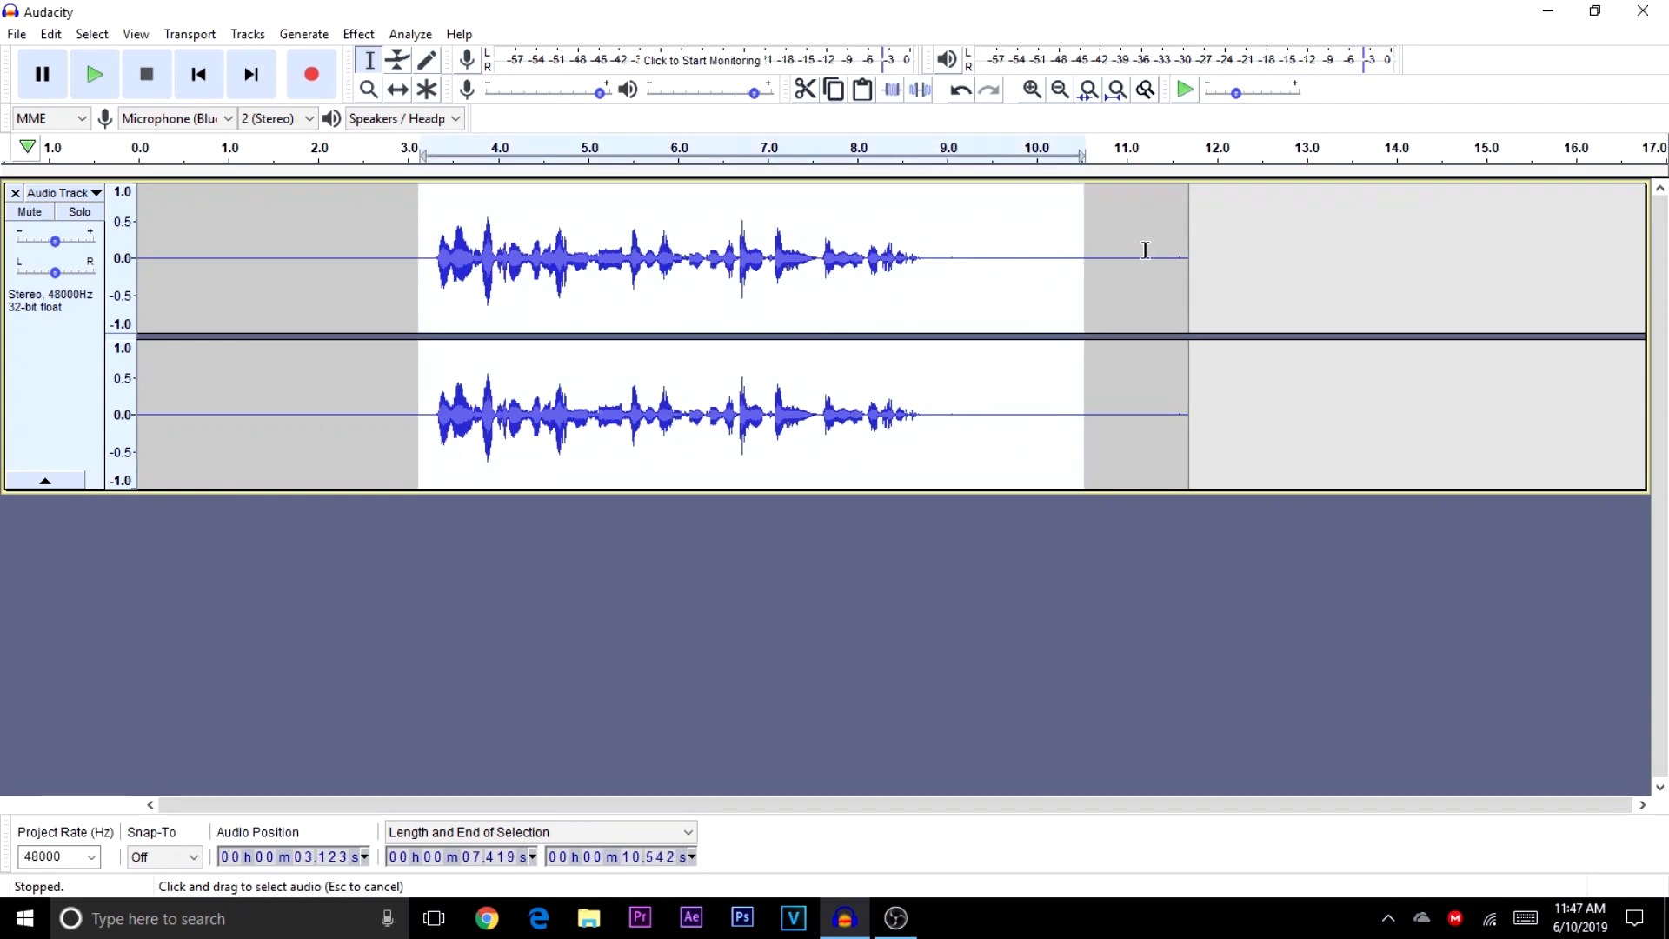
{"action": "left_click", "coordinate": [1145, 254]}
{"action": "left_click", "coordinate": [1060, 276]}
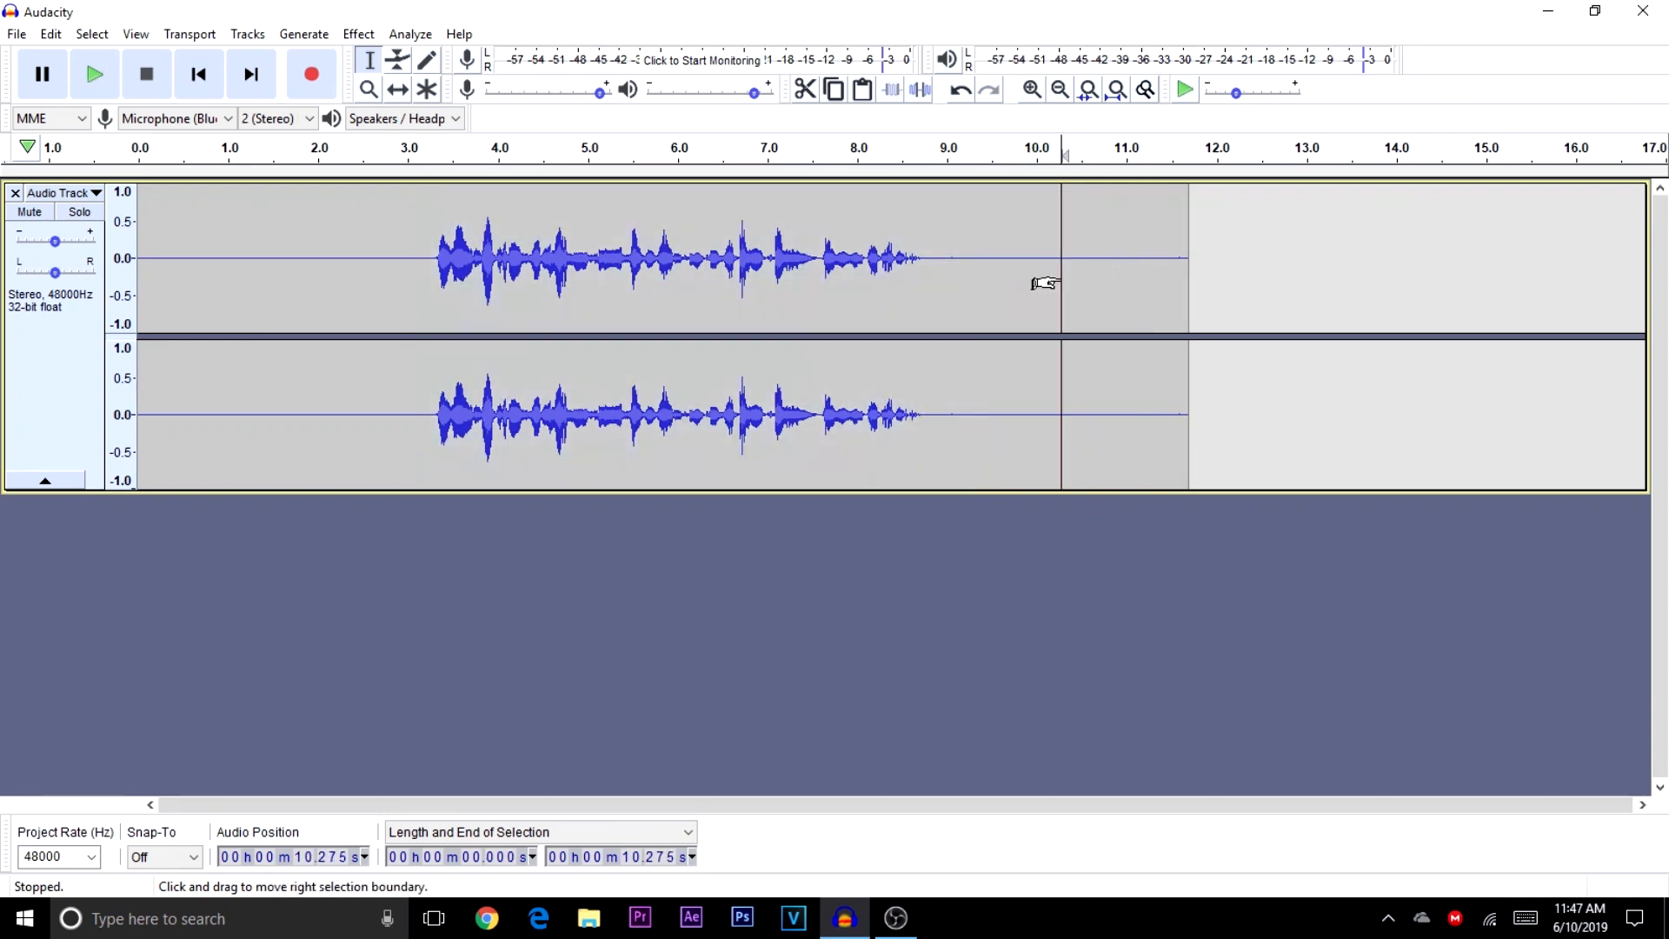
{"action": "left_click", "coordinate": [397, 280]}
{"action": "left_click", "coordinate": [963, 282]}
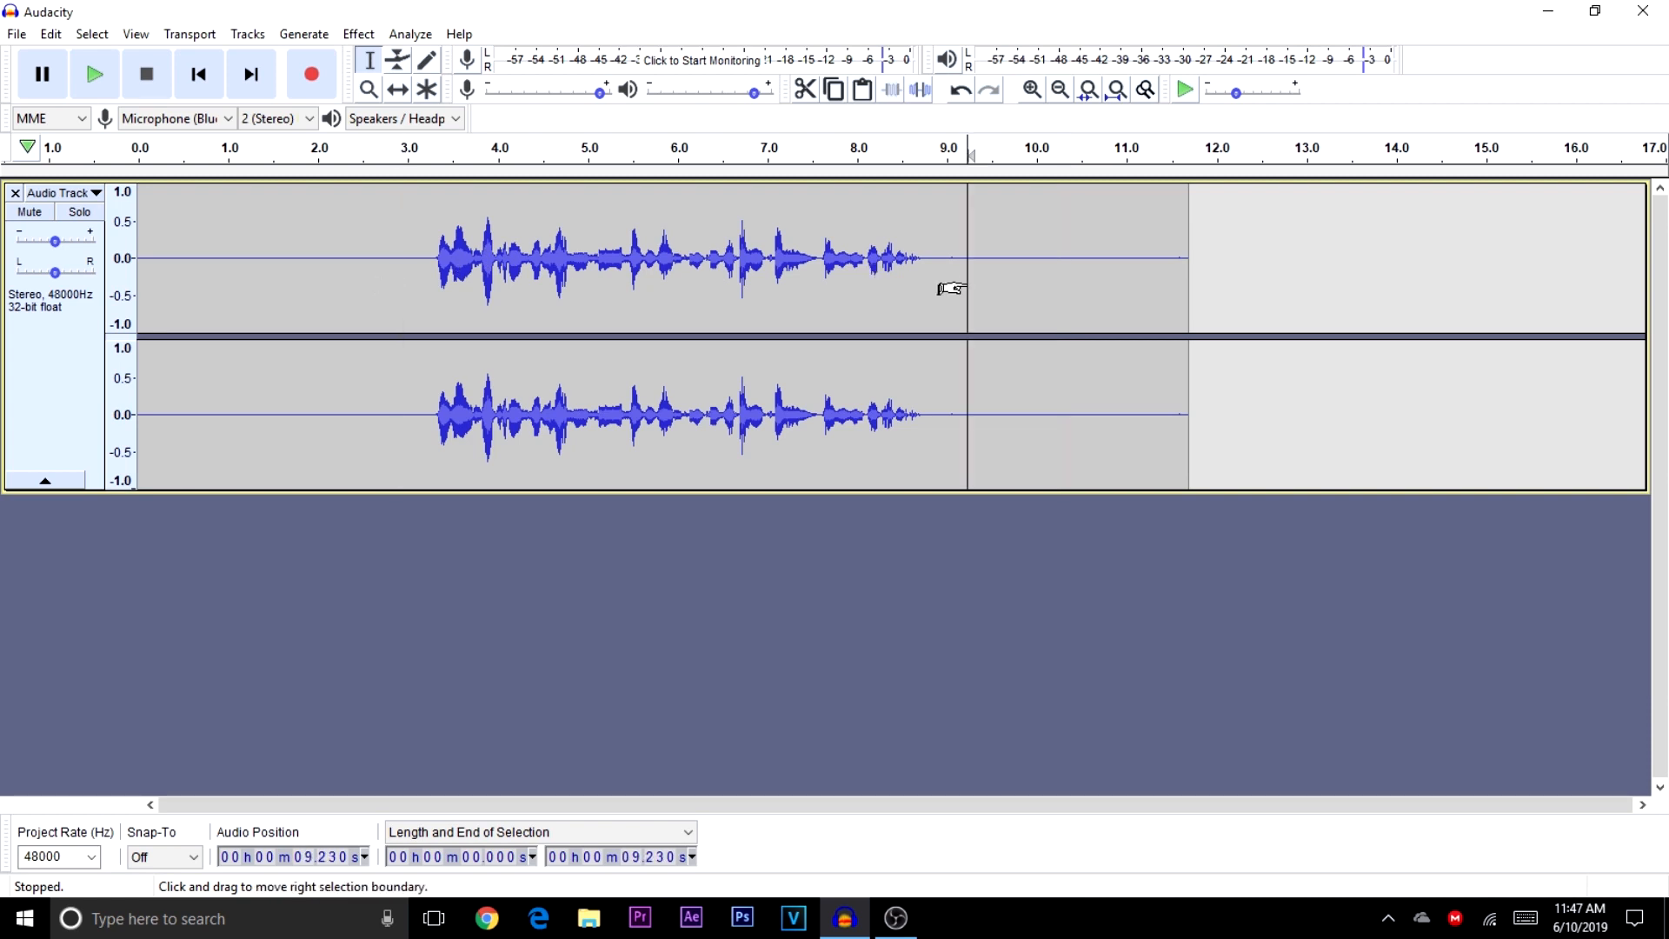
{"action": "left_click_drag", "start_coordinate": [926, 278], "coordinate": [1017, 285]}
{"action": "left_click", "coordinate": [370, 287]}
{"action": "left_click_drag", "start_coordinate": [350, 286], "coordinate": [137, 280]}
{"action": "left_click", "coordinate": [556, 320]}
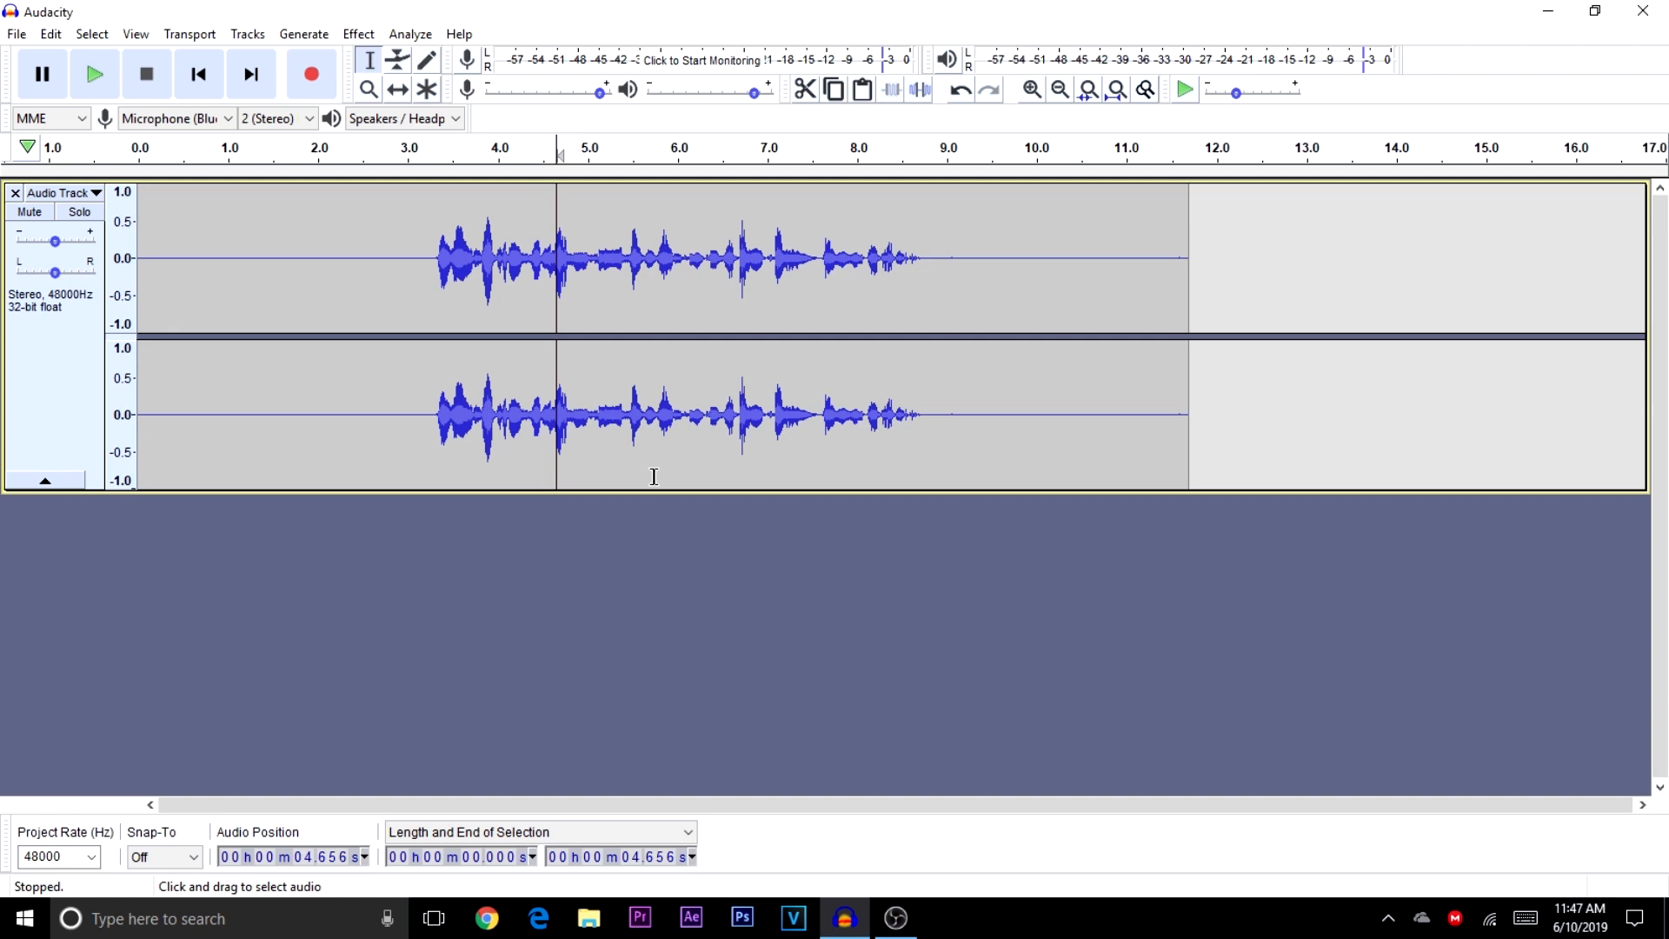
- Select the whole track and apply the Compressor with -16 dB threshold, -40 dB noise floor, 2:1 ratio, 0.20 s attack, 1.0 s release and no make-up gain
{"action": "left_click", "coordinate": [28, 355]}
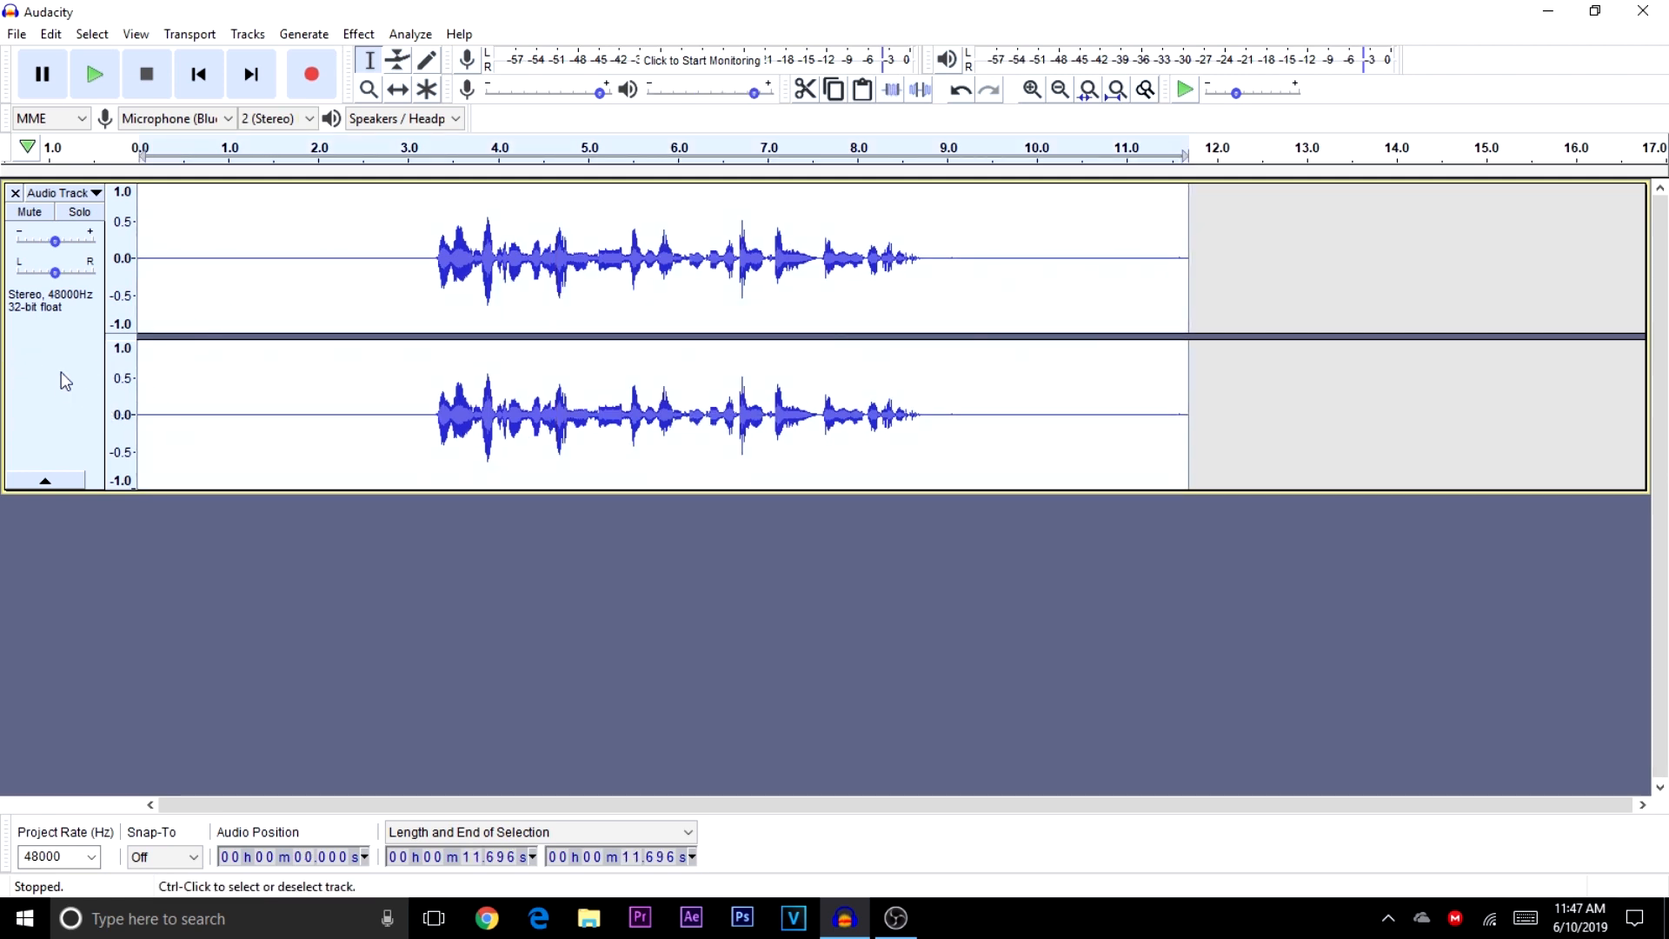
{"action": "left_click", "coordinate": [240, 622]}
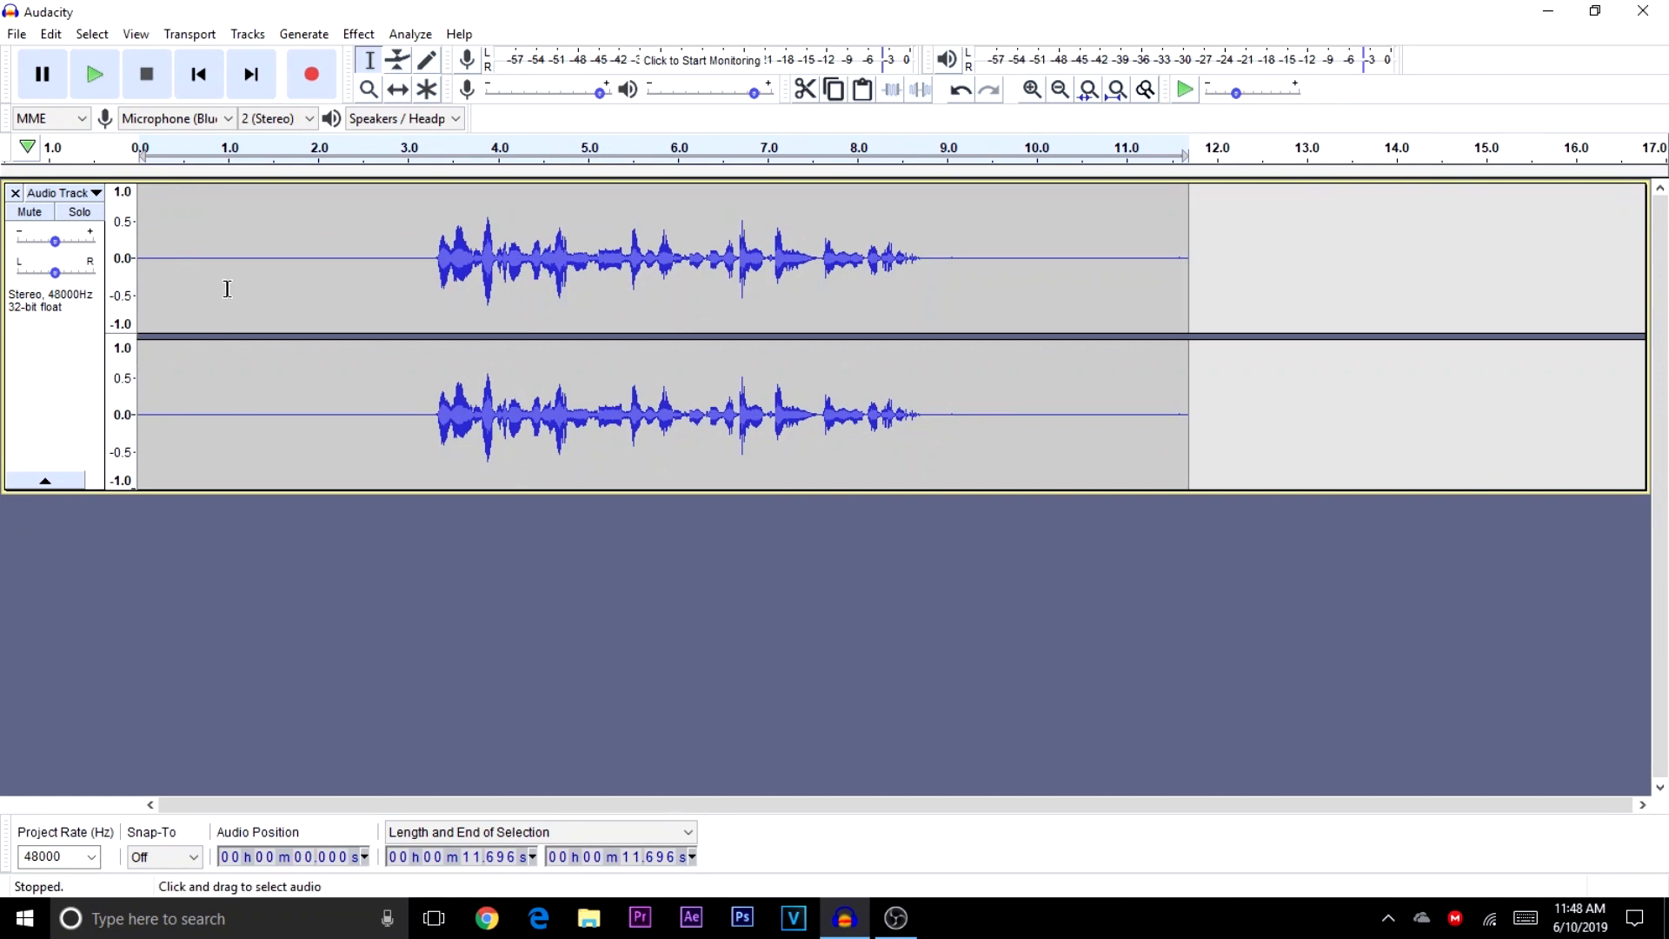
{"action": "left_click", "coordinate": [67, 349]}
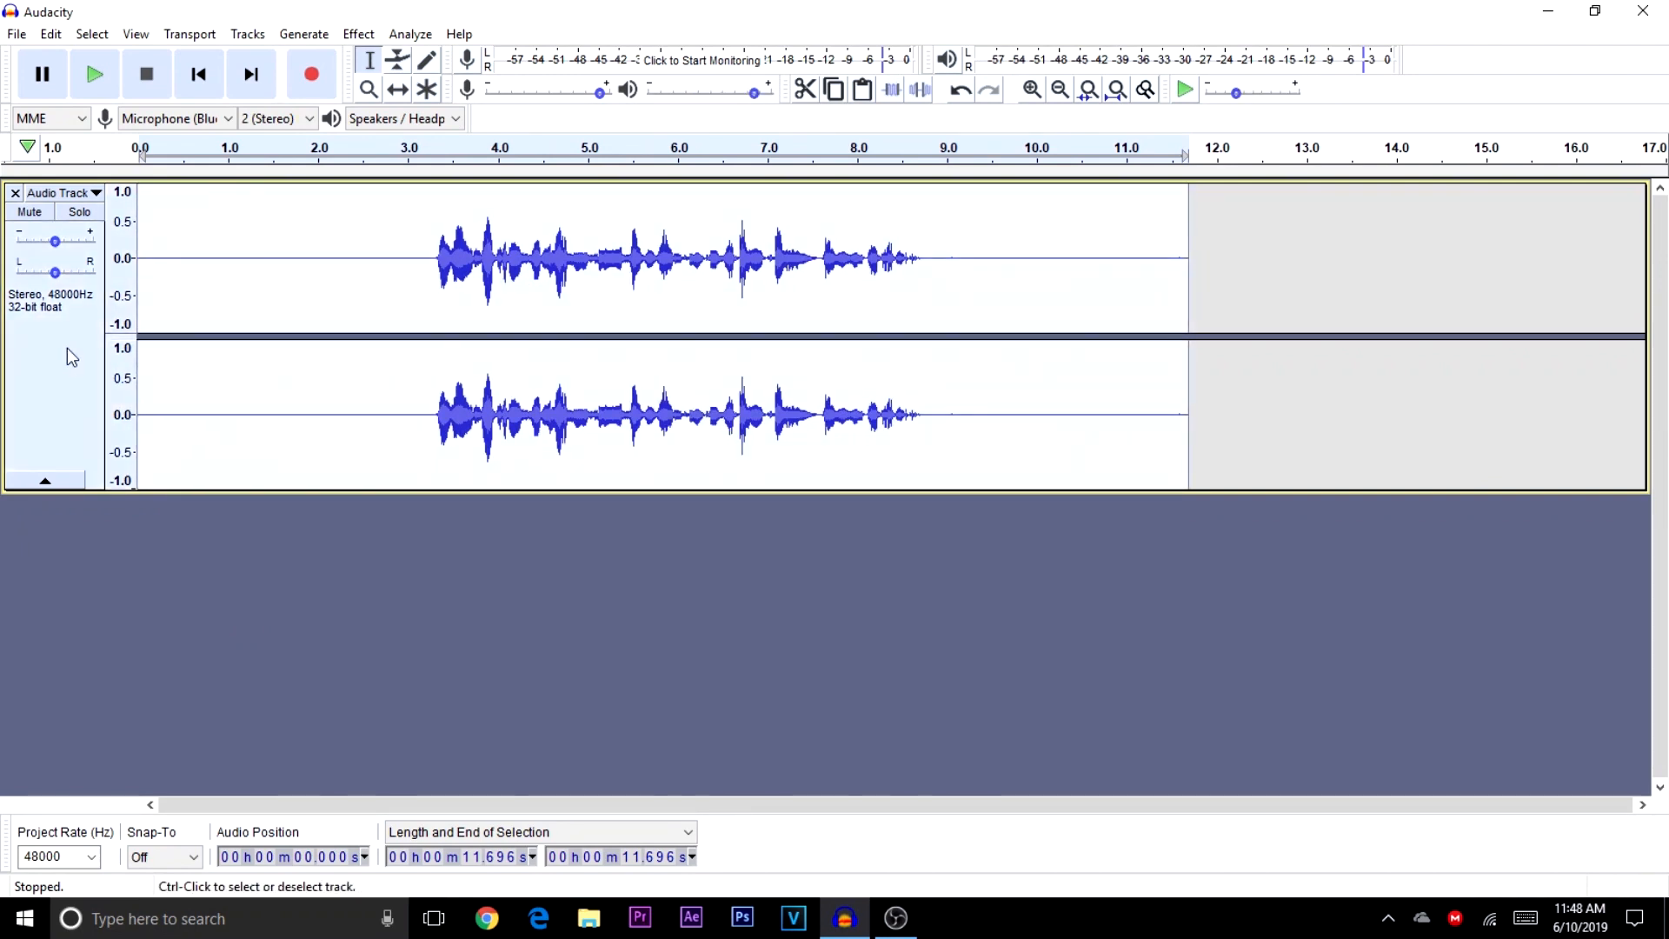
{"action": "left_click", "coordinate": [359, 34]}
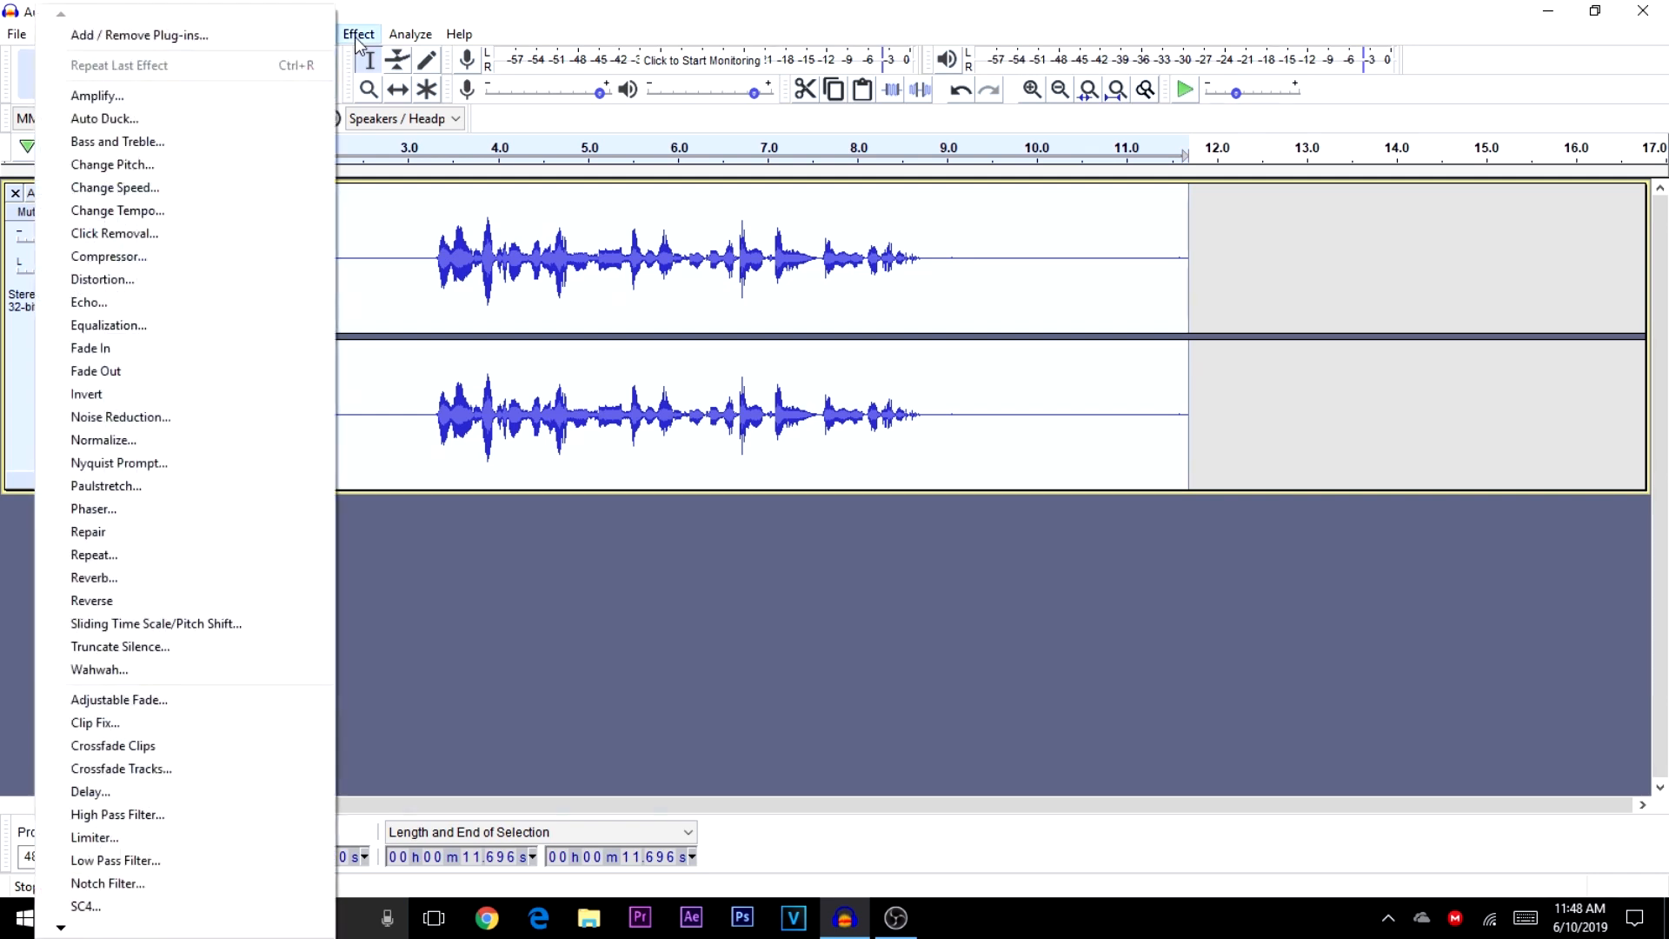
{"action": "left_click", "coordinate": [111, 258]}
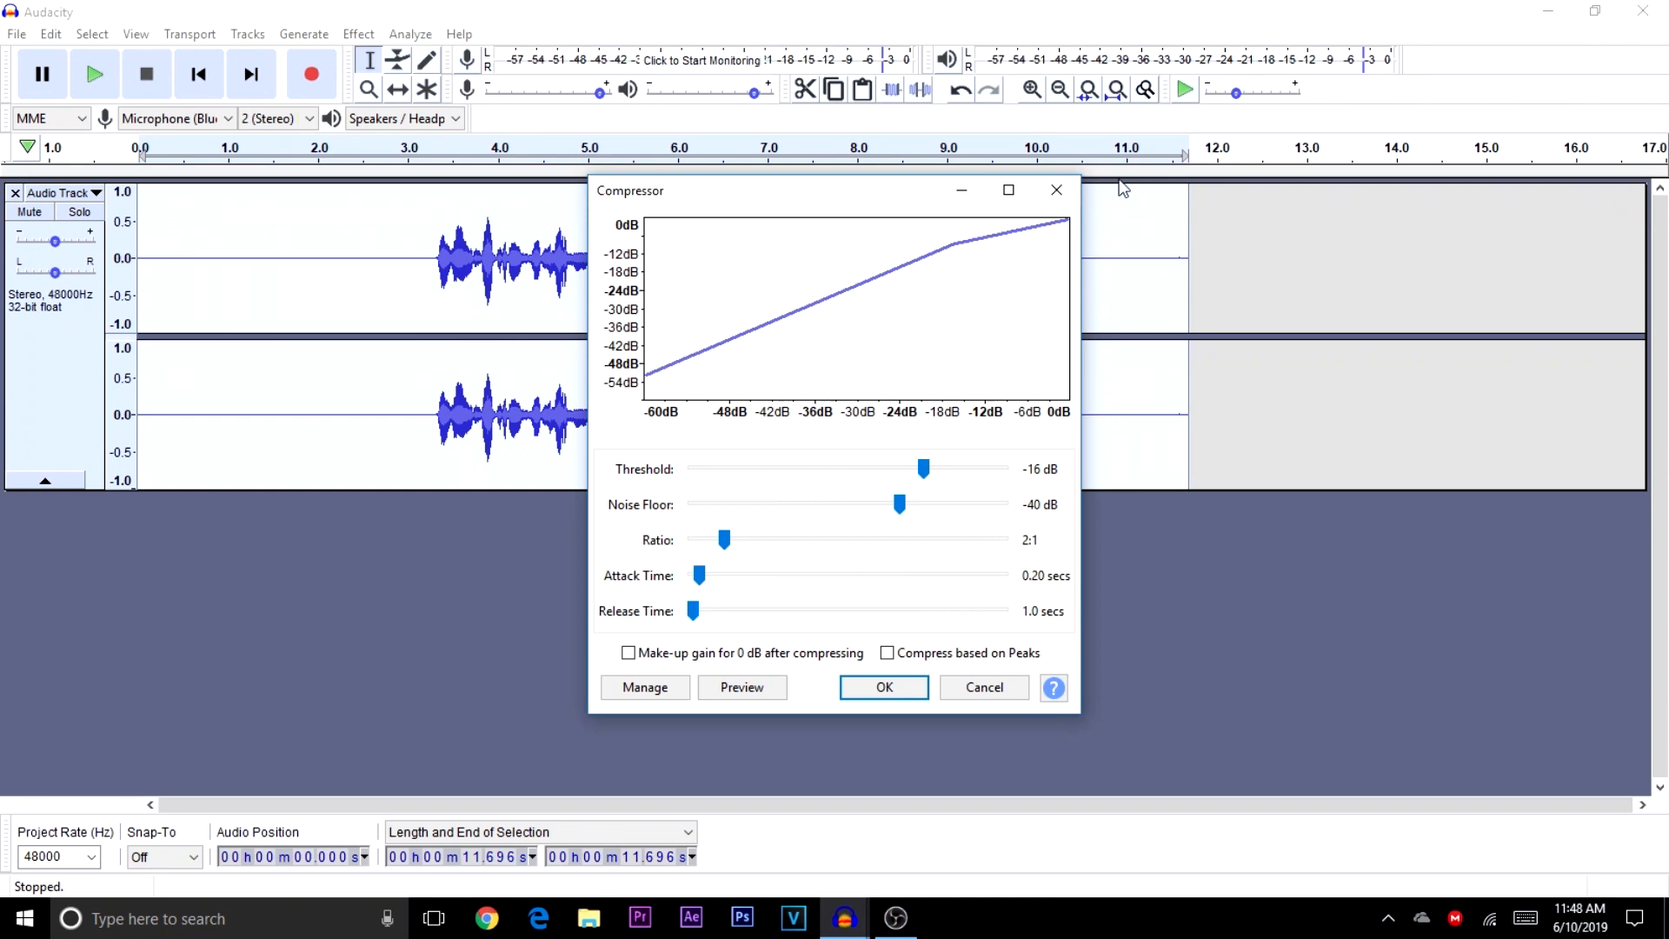
{"action": "left_click_drag", "start_coordinate": [917, 472], "coordinate": [916, 472]}
{"action": "left_click", "coordinate": [925, 468]}
{"action": "left_click", "coordinate": [628, 652]}
{"action": "left_click", "coordinate": [877, 688]}
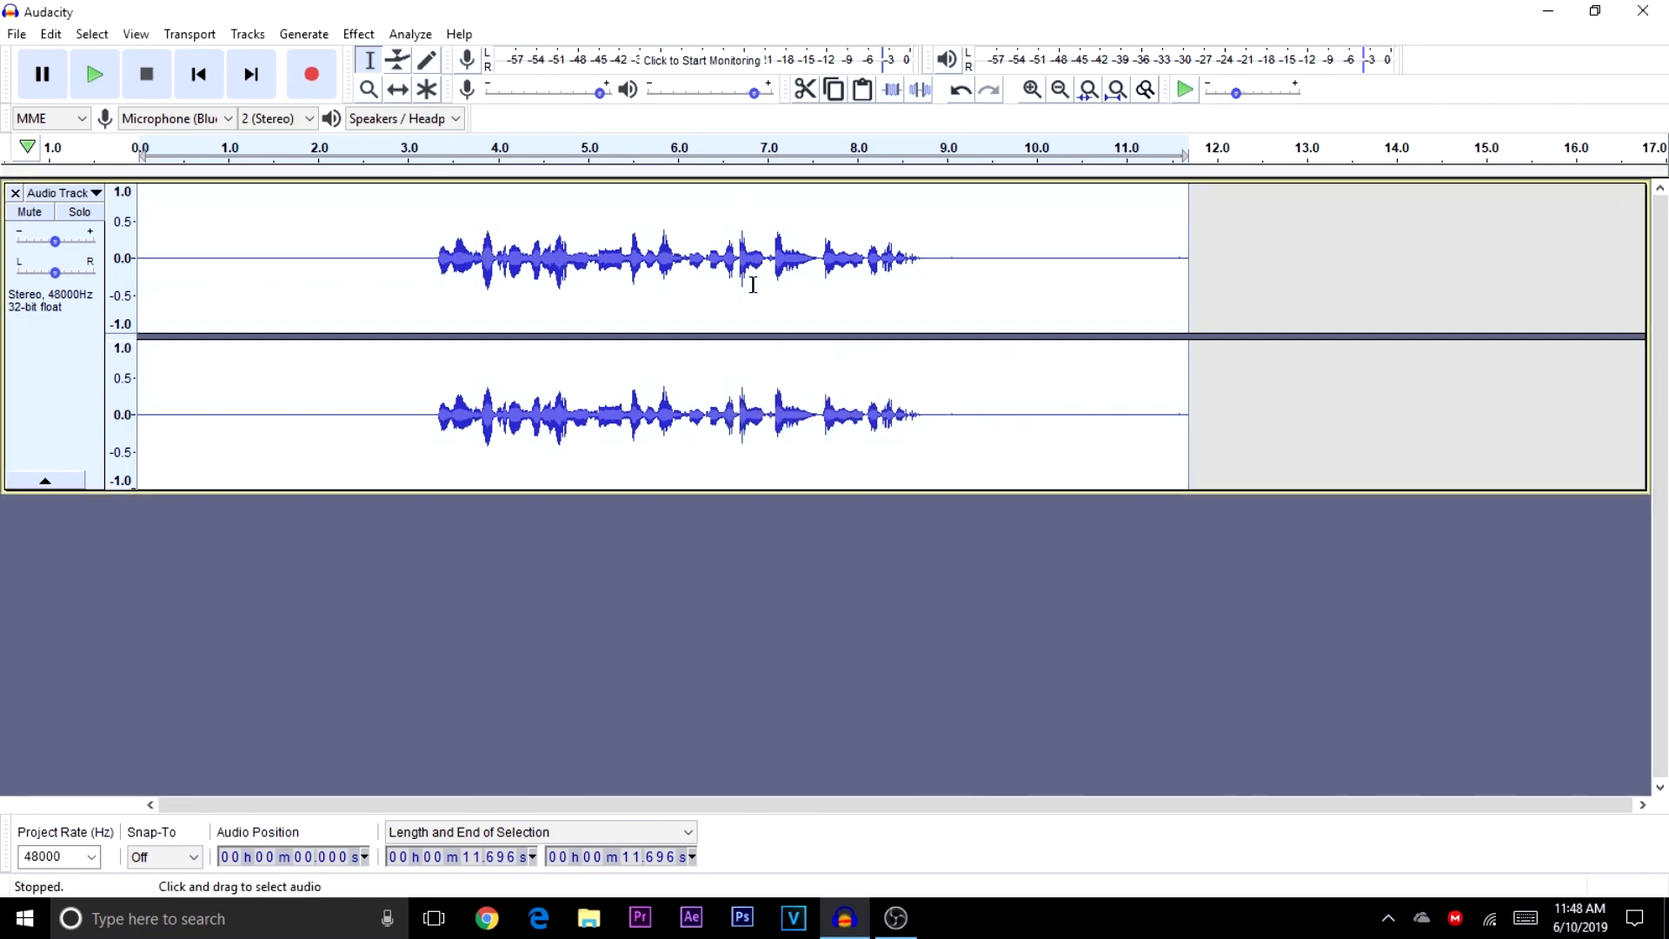
- Apply Bass and Treble to the whole recording with bass 6.2 dB, treble 0.8 dB and volume 0.0 dB
{"action": "left_click", "coordinate": [370, 36]}
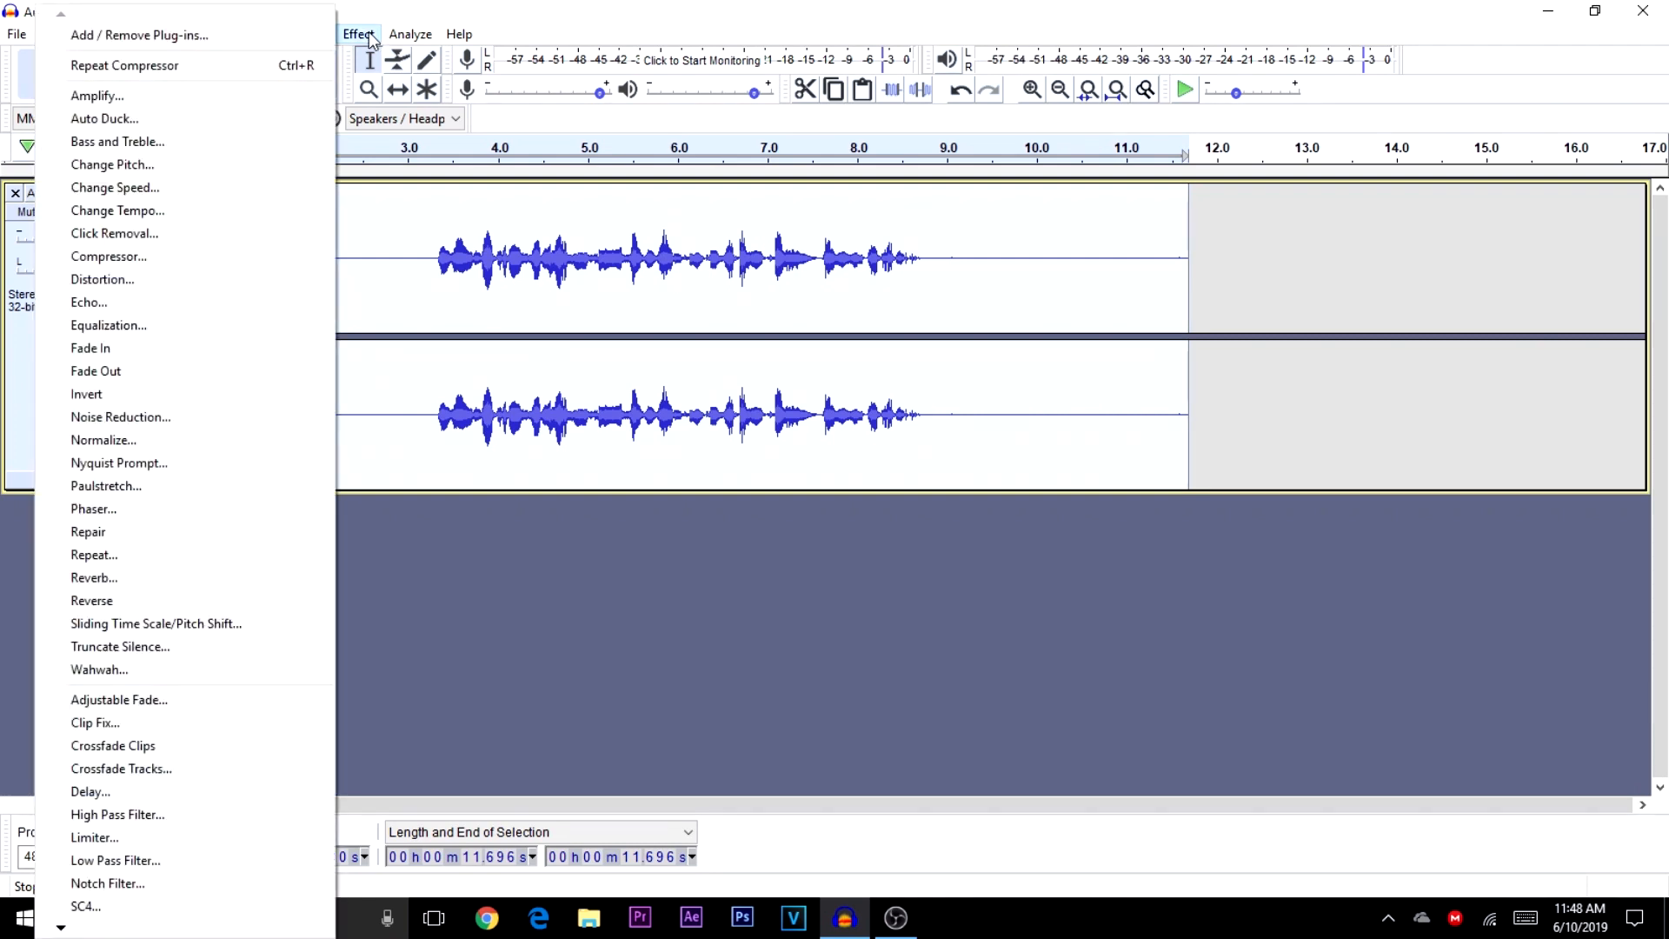
{"action": "left_click", "coordinate": [94, 143]}
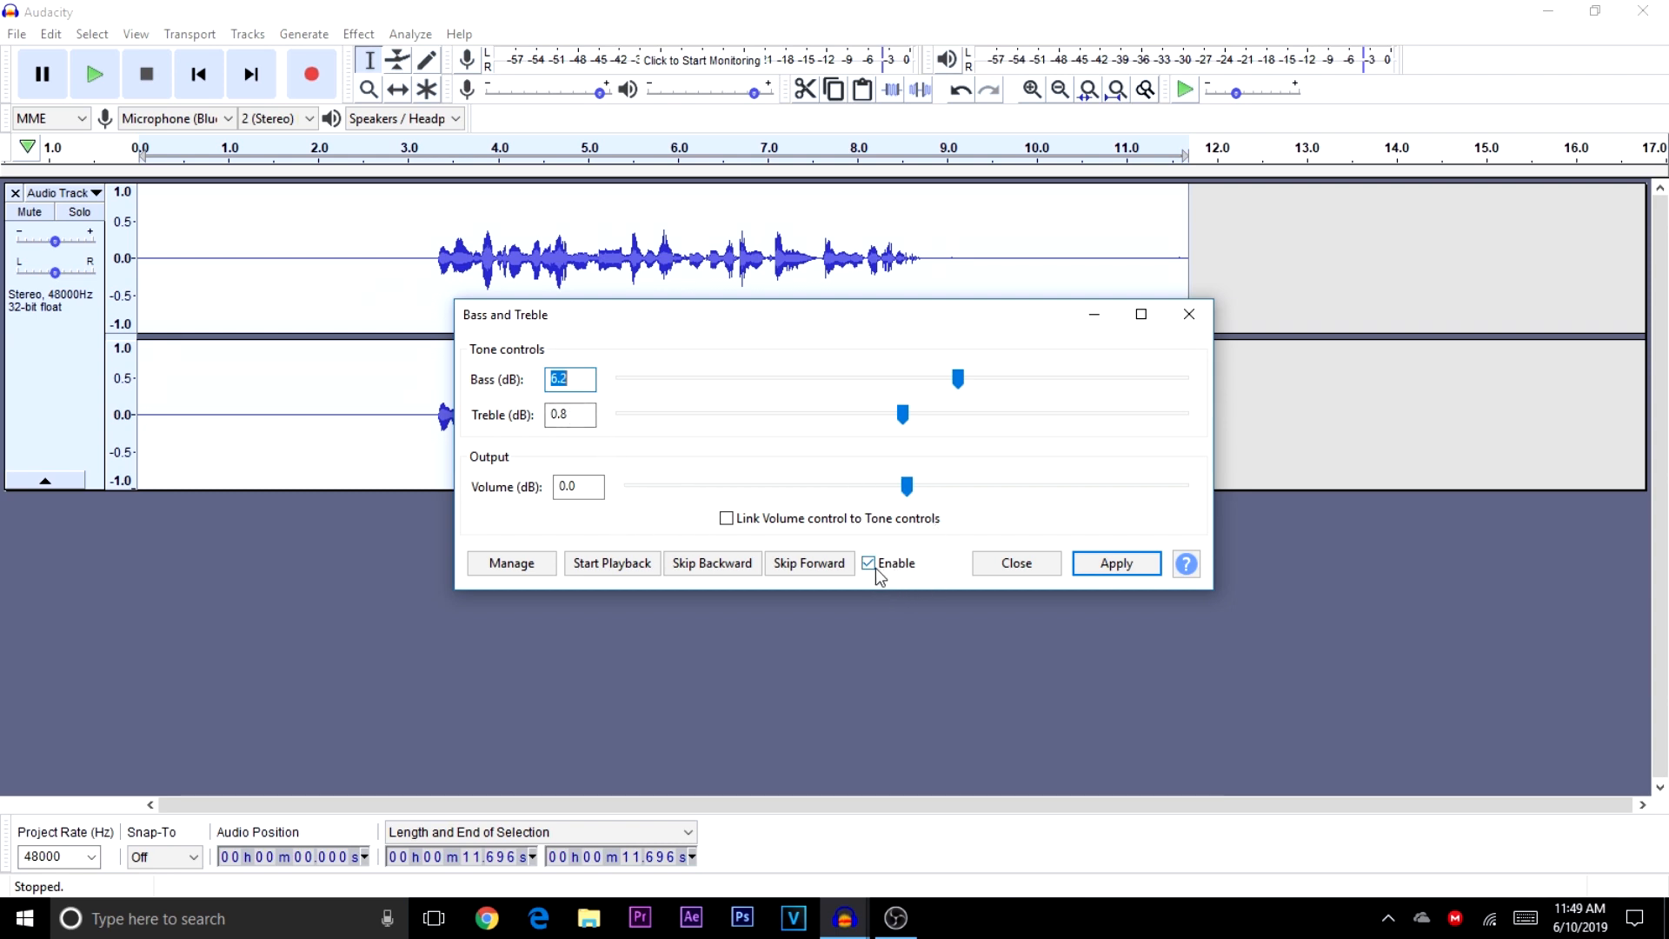
{"action": "left_click", "coordinate": [1137, 566]}
{"action": "left_click", "coordinate": [1051, 565]}
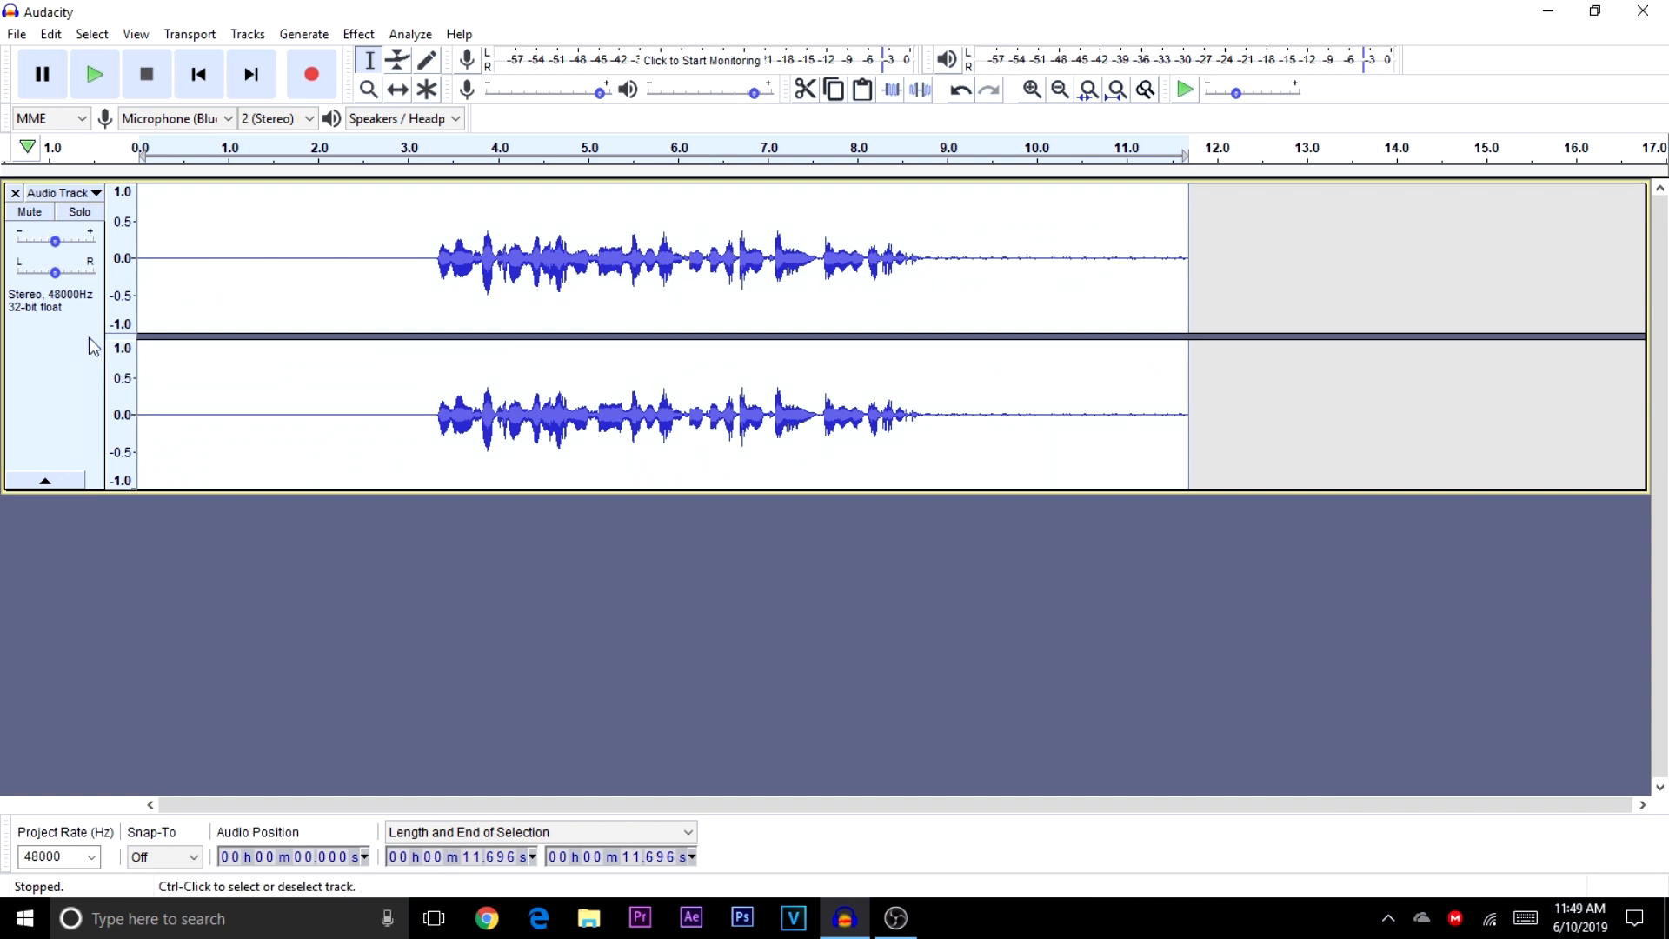
- Apply the Compressor to the whole recording a second time with the same settings, and clear the selection
{"action": "left_click", "coordinate": [358, 34]}
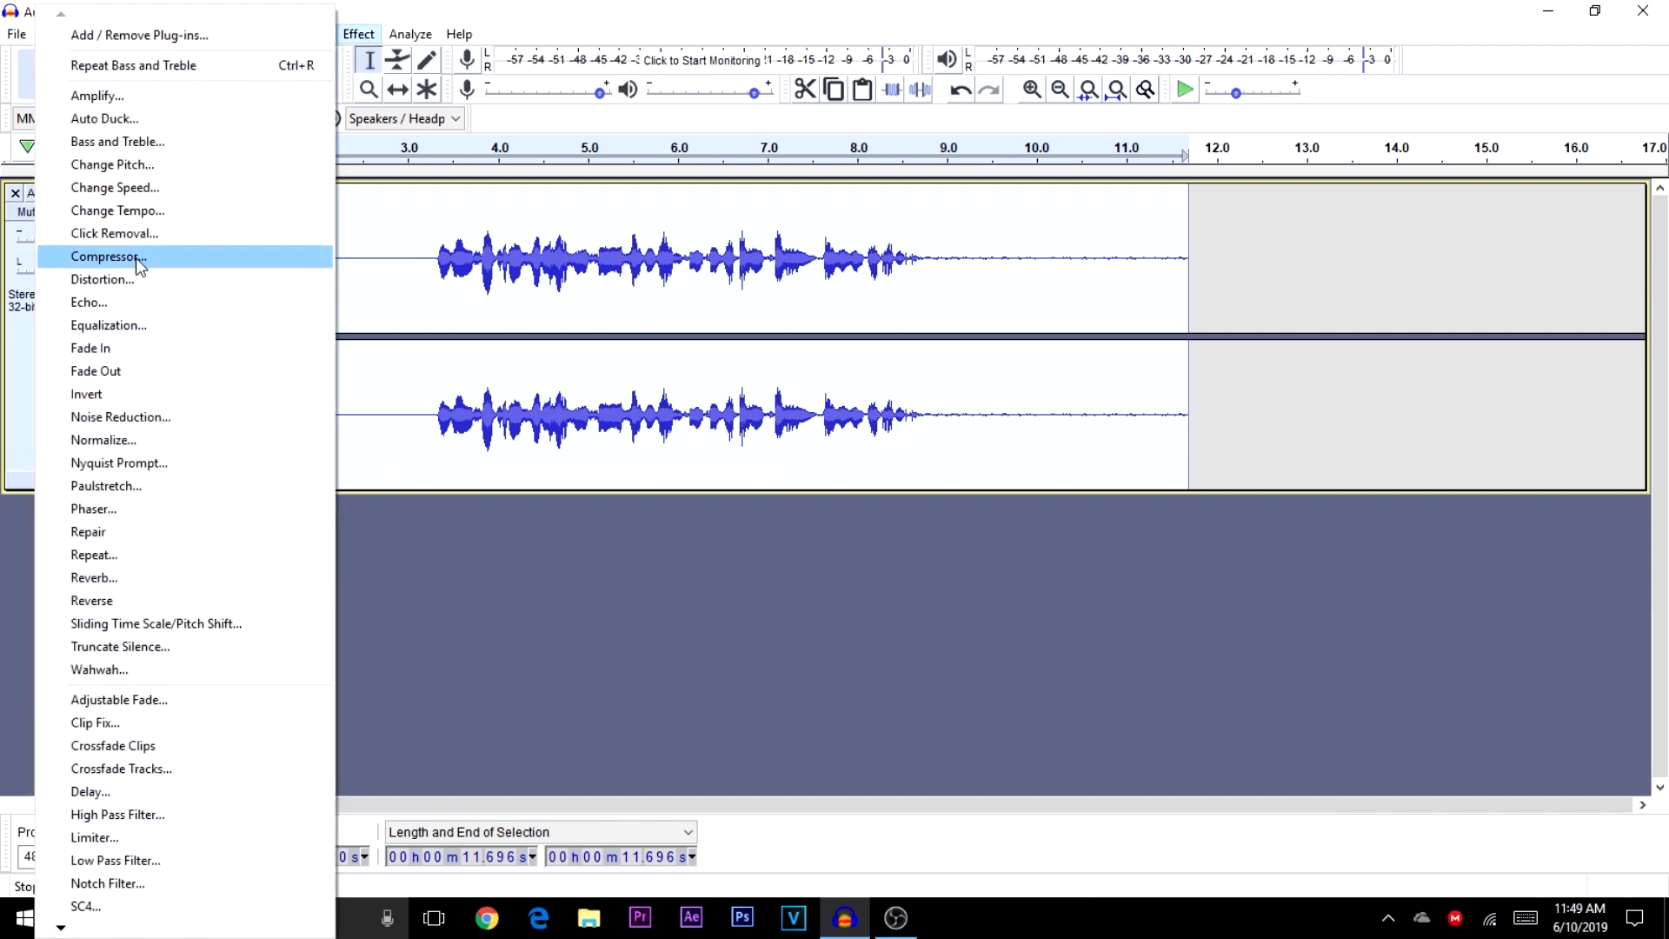
{"action": "left_click", "coordinate": [136, 257]}
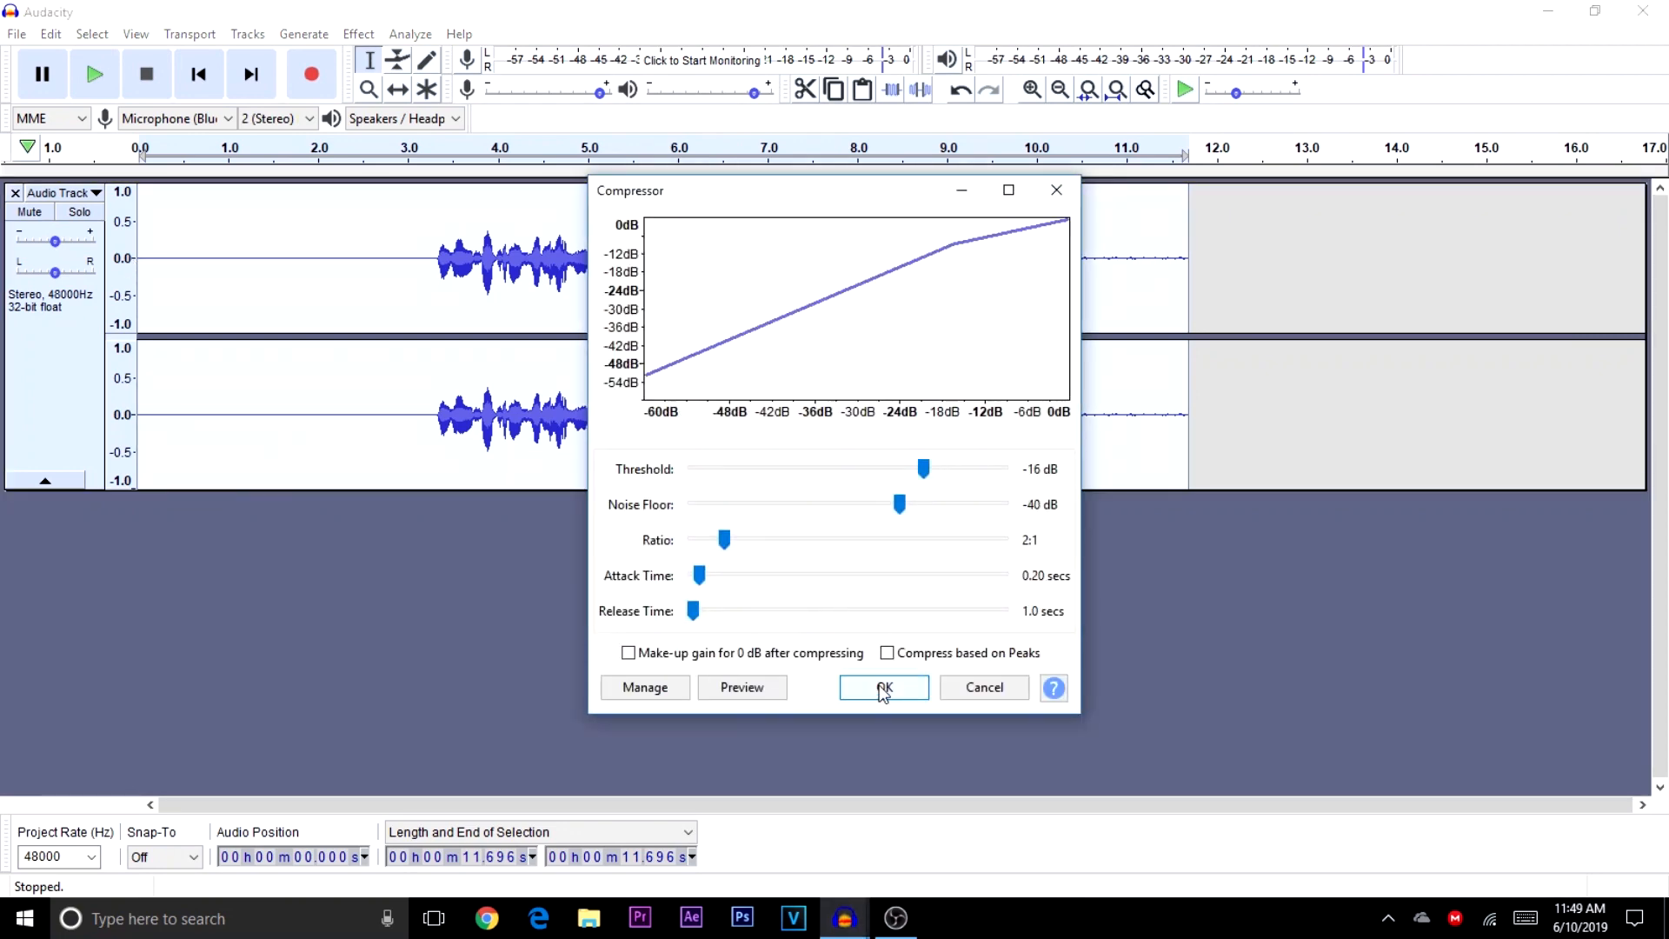
{"action": "left_click", "coordinate": [882, 687]}
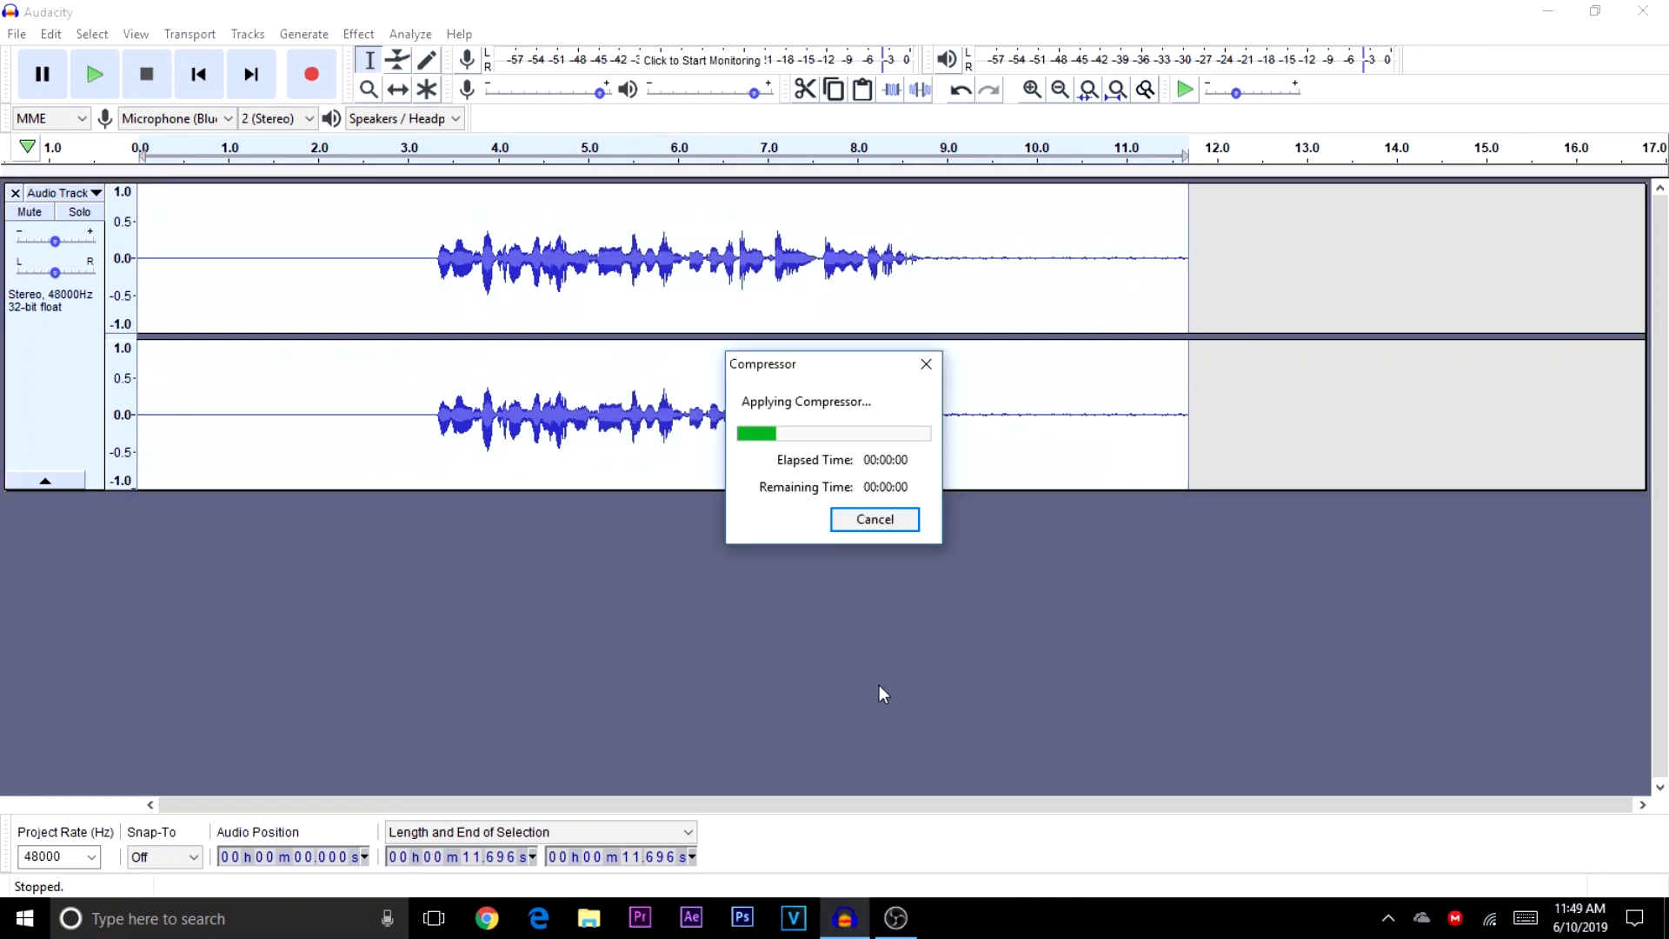
{"action": "left_click", "coordinate": [634, 369]}
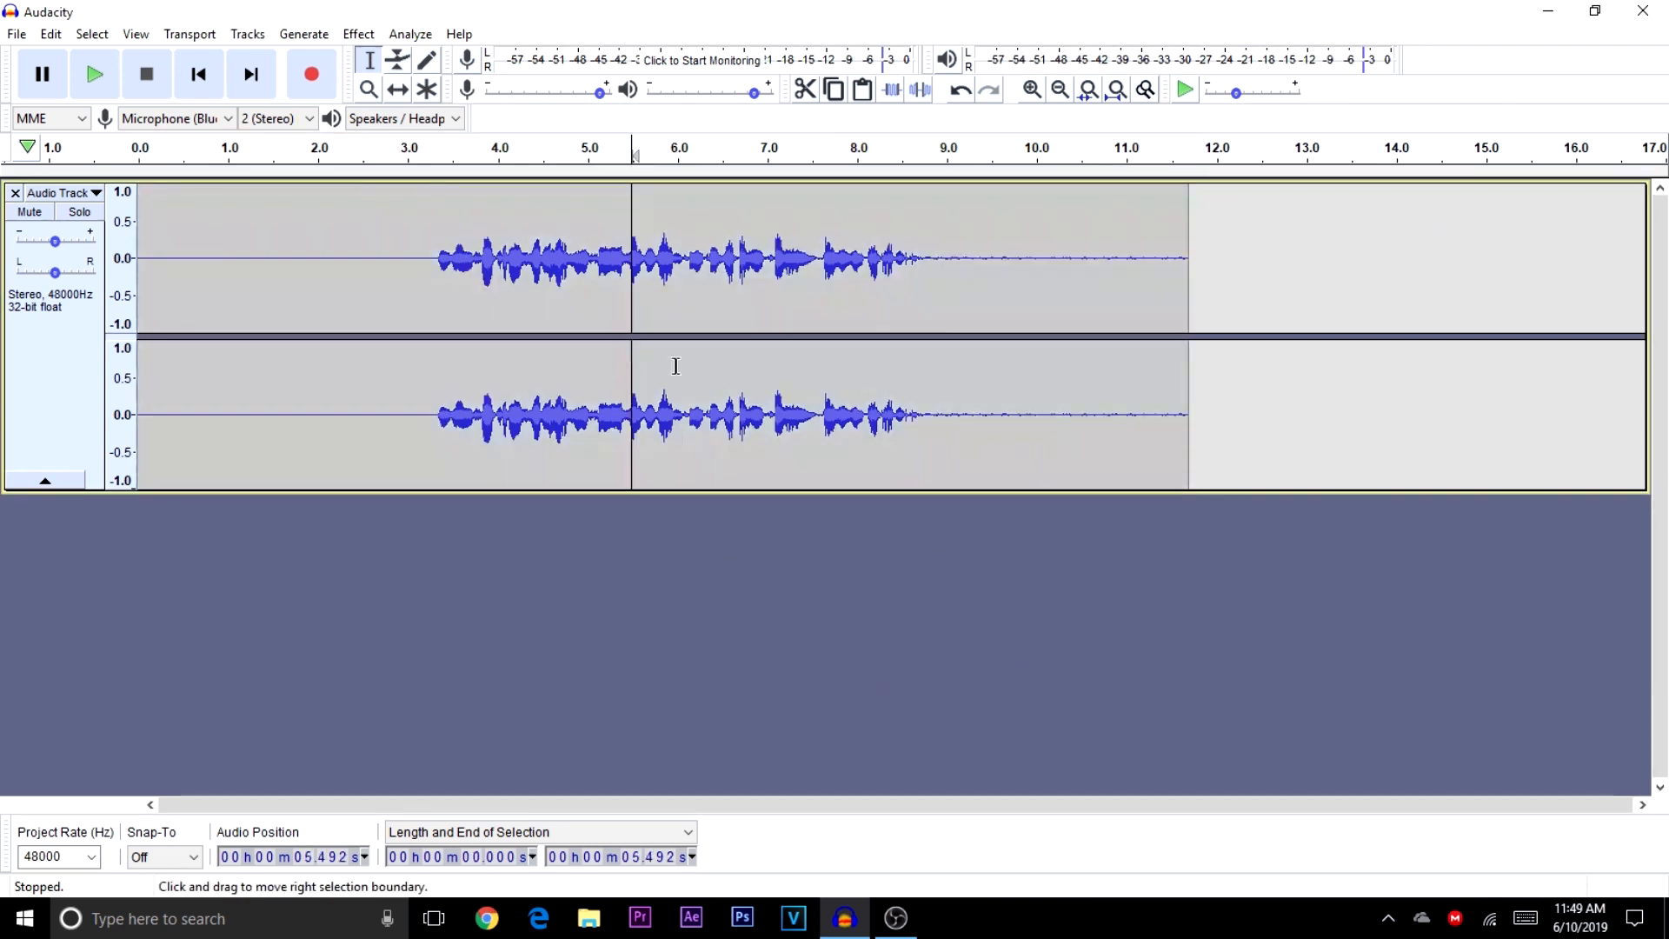
{"action": "left_click", "coordinate": [883, 343]}
{"action": "left_click", "coordinate": [571, 346]}
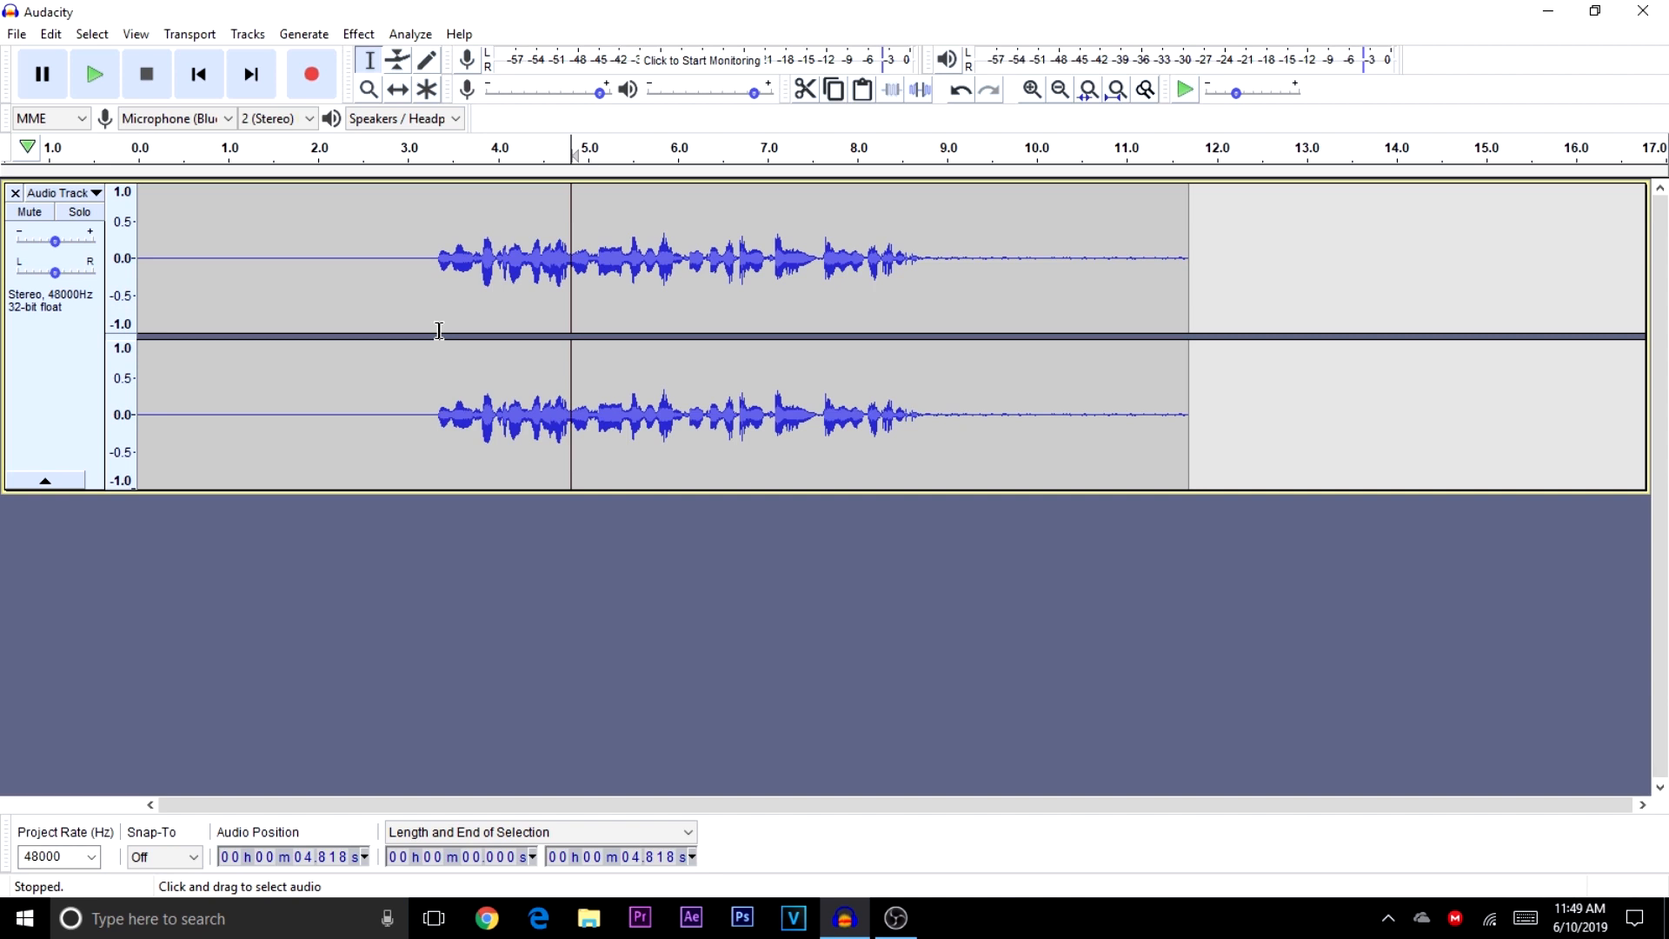
- Select the quiet section after the speech from about 8.9 to 10.5 seconds and play it back
{"action": "left_click_drag", "start_coordinate": [940, 252], "coordinate": [1084, 271]}
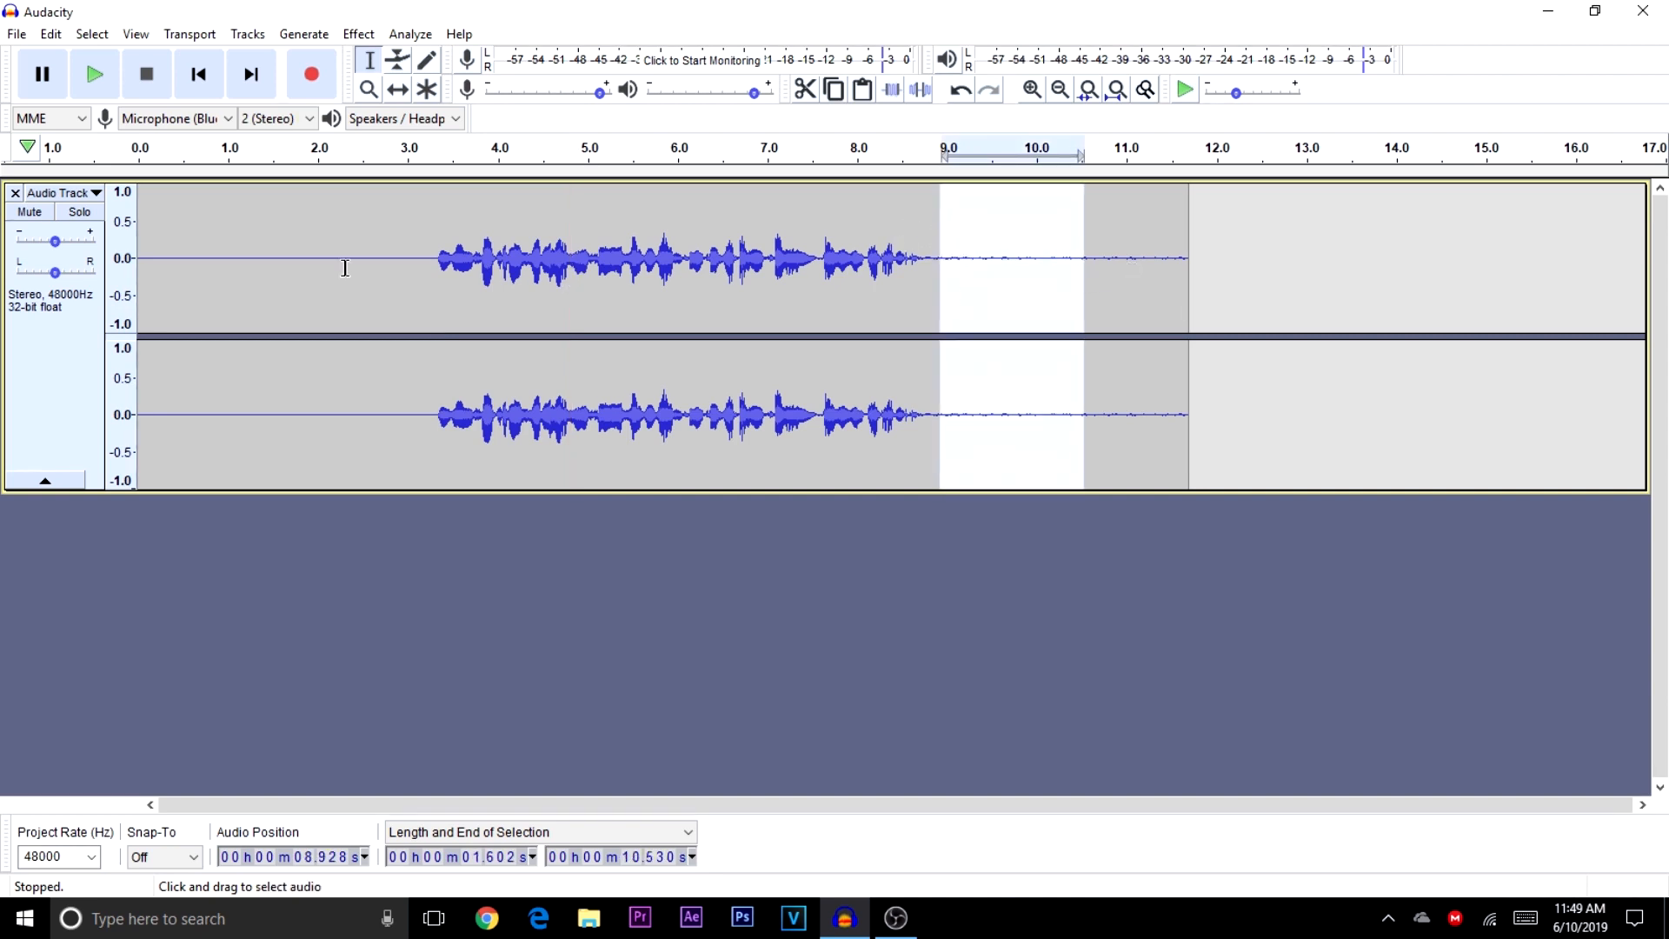
{"action": "left_click", "coordinate": [102, 85]}
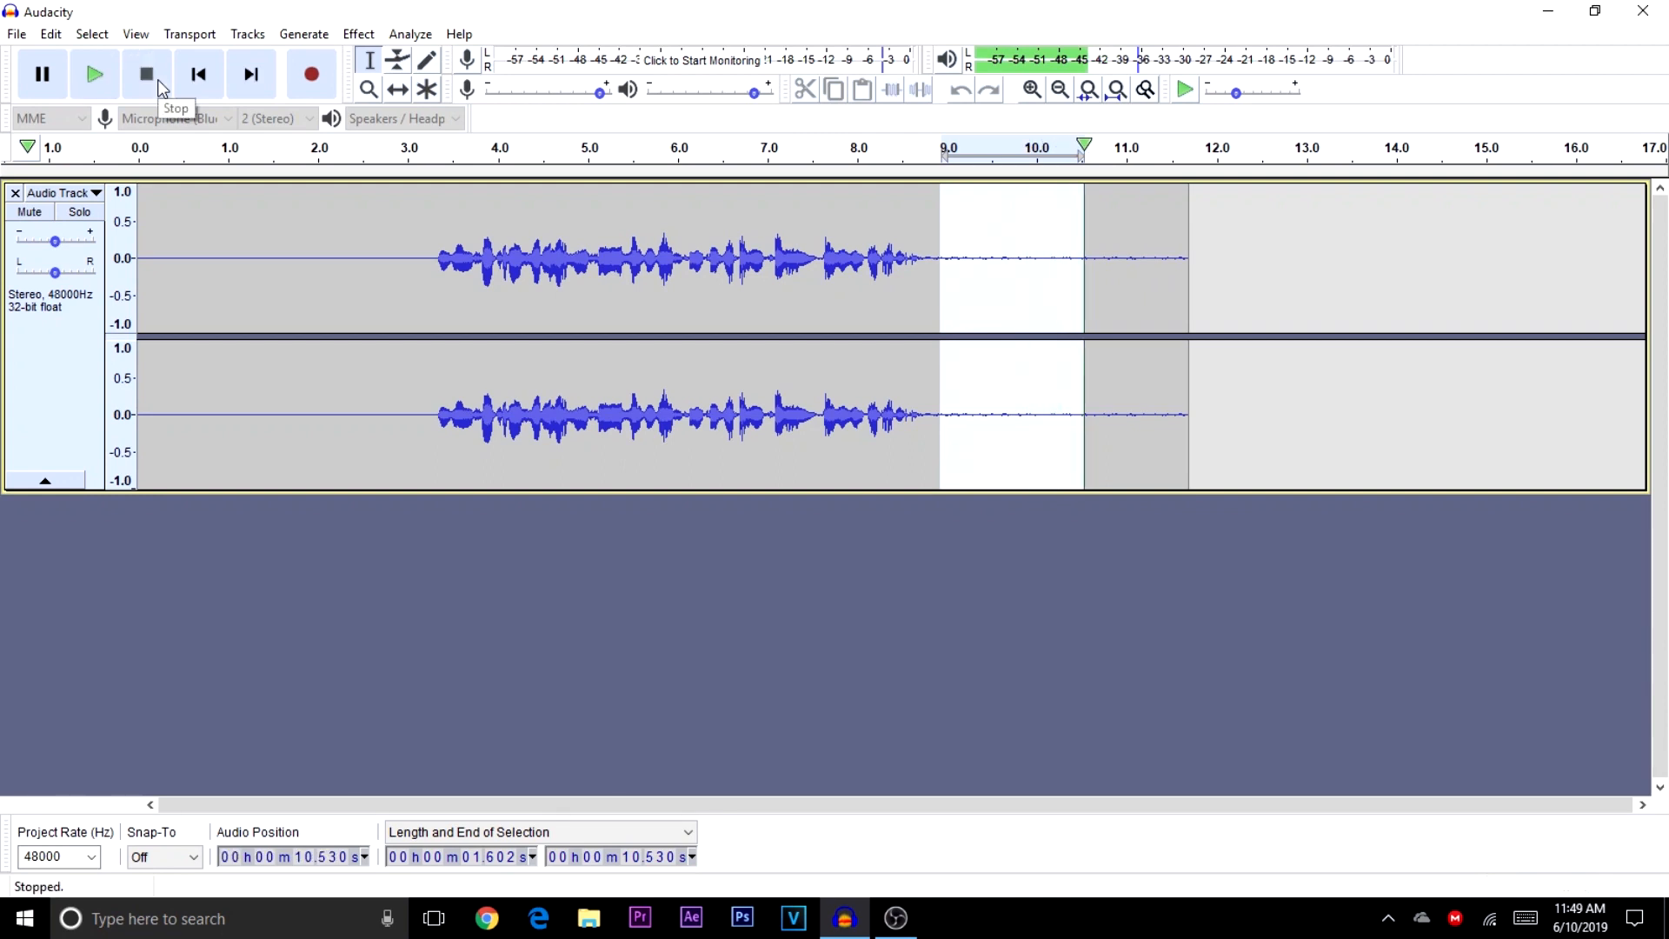
{"action": "left_click", "coordinate": [310, 280]}
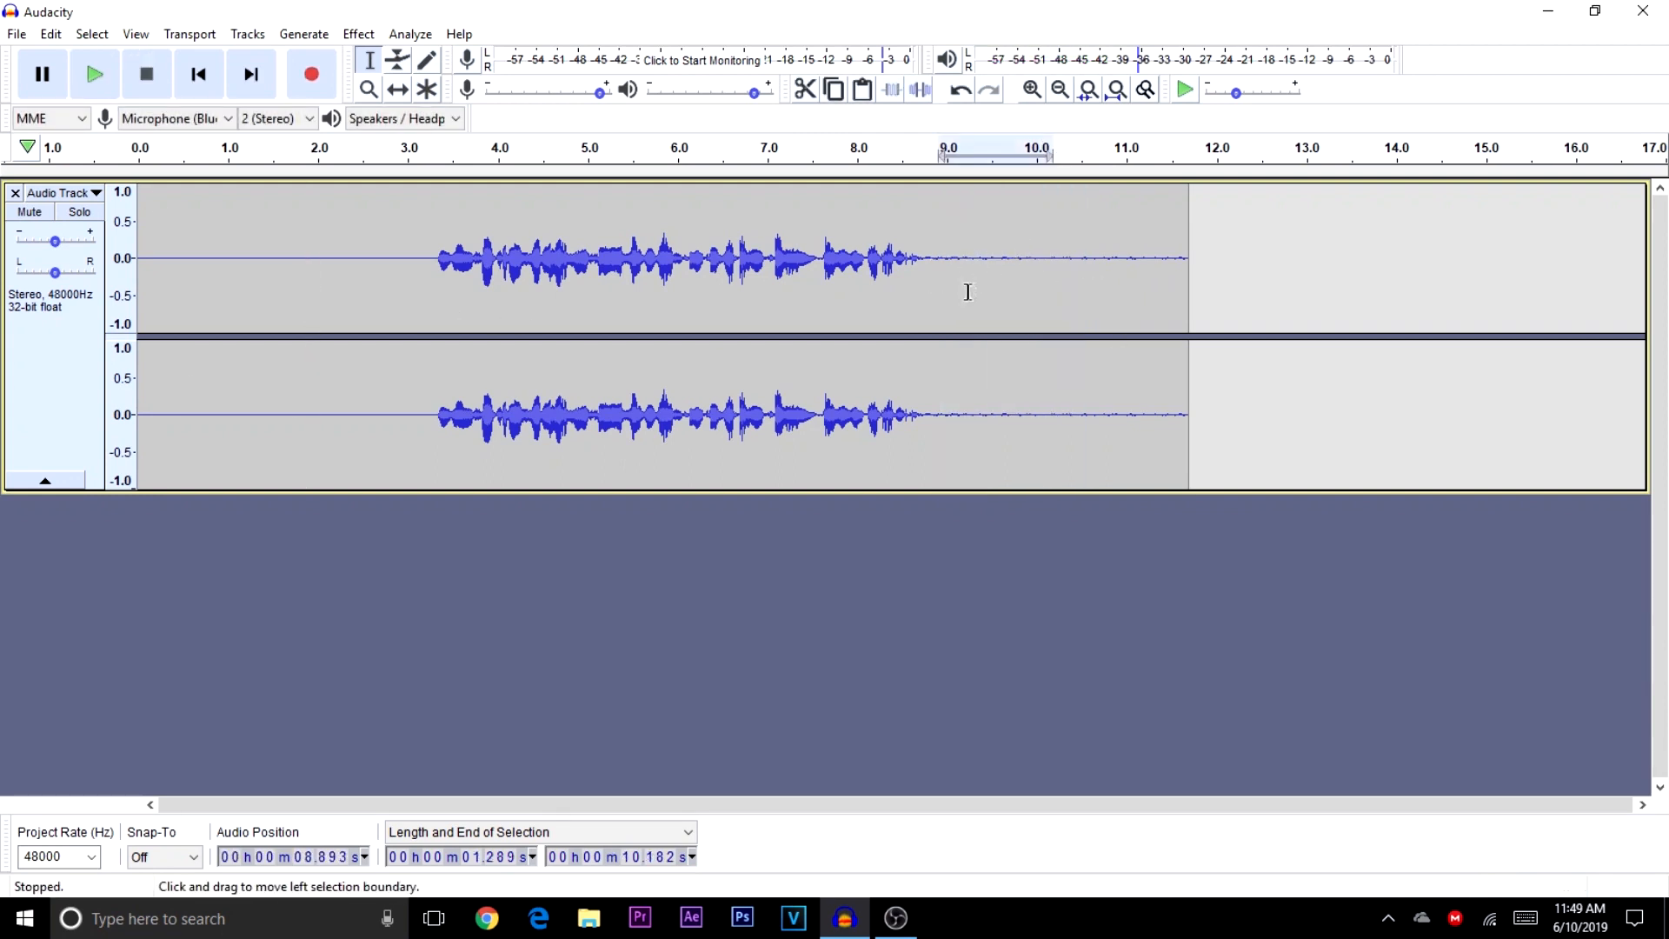
- Highlight the recording from about 1.4 to 8.3 seconds, then extend the selection to the whole track
{"action": "left_click", "coordinate": [266, 272]}
{"action": "left_click_drag", "start_coordinate": [880, 308], "coordinate": [880, 310]}
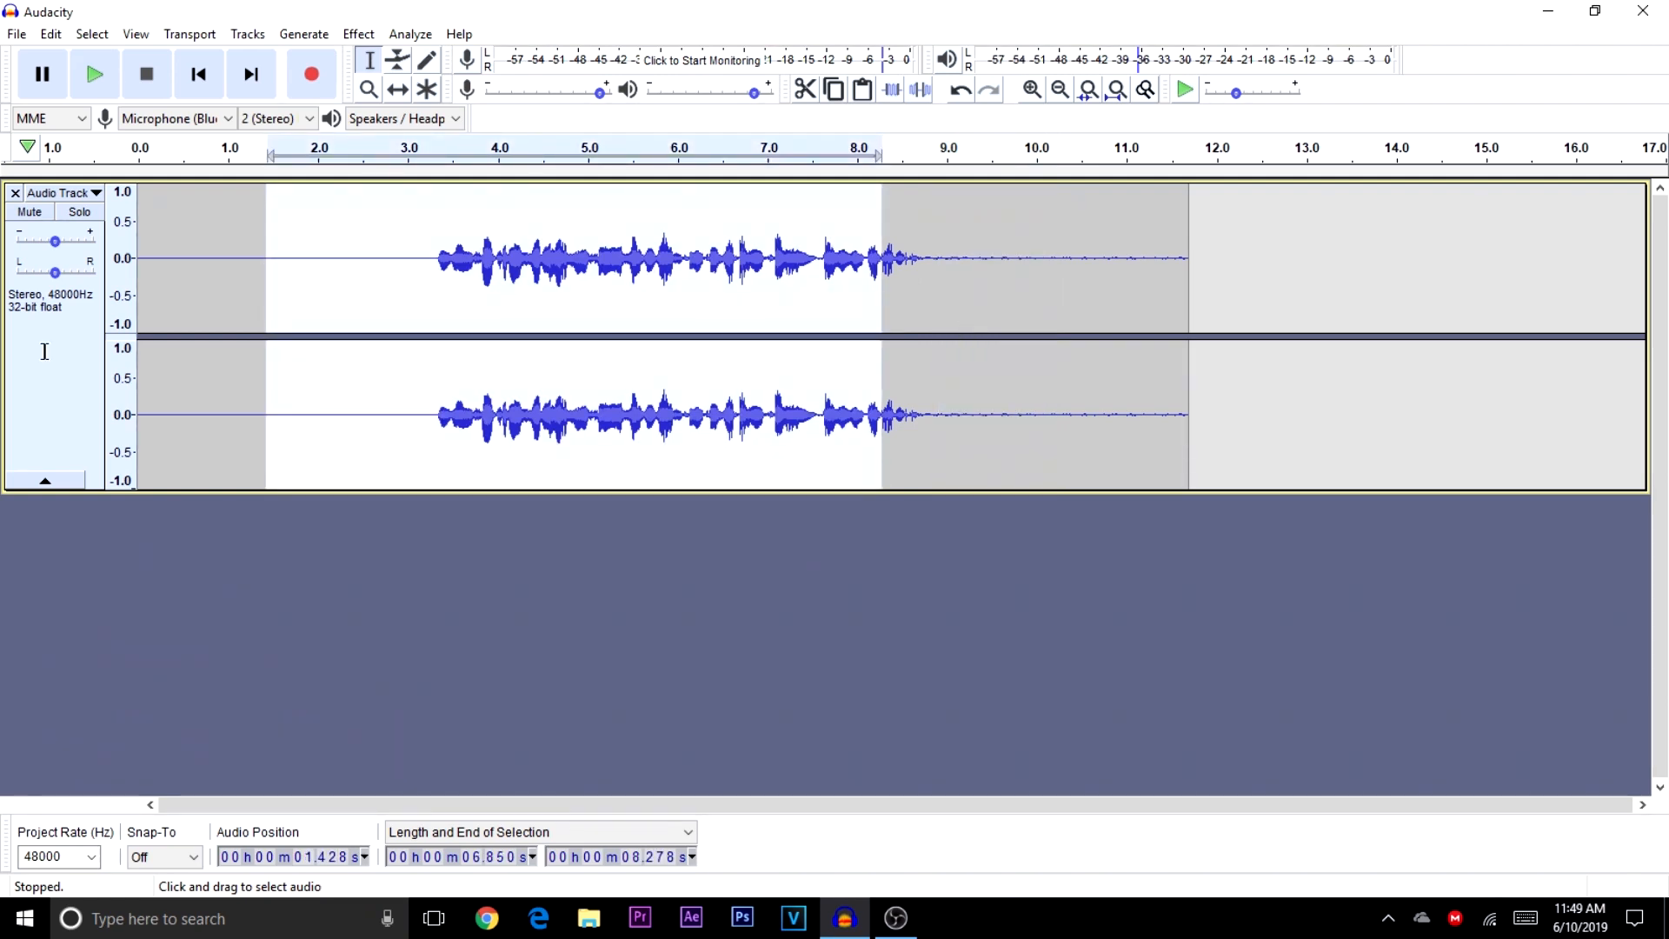
{"action": "key", "text": "ctrl+a"}
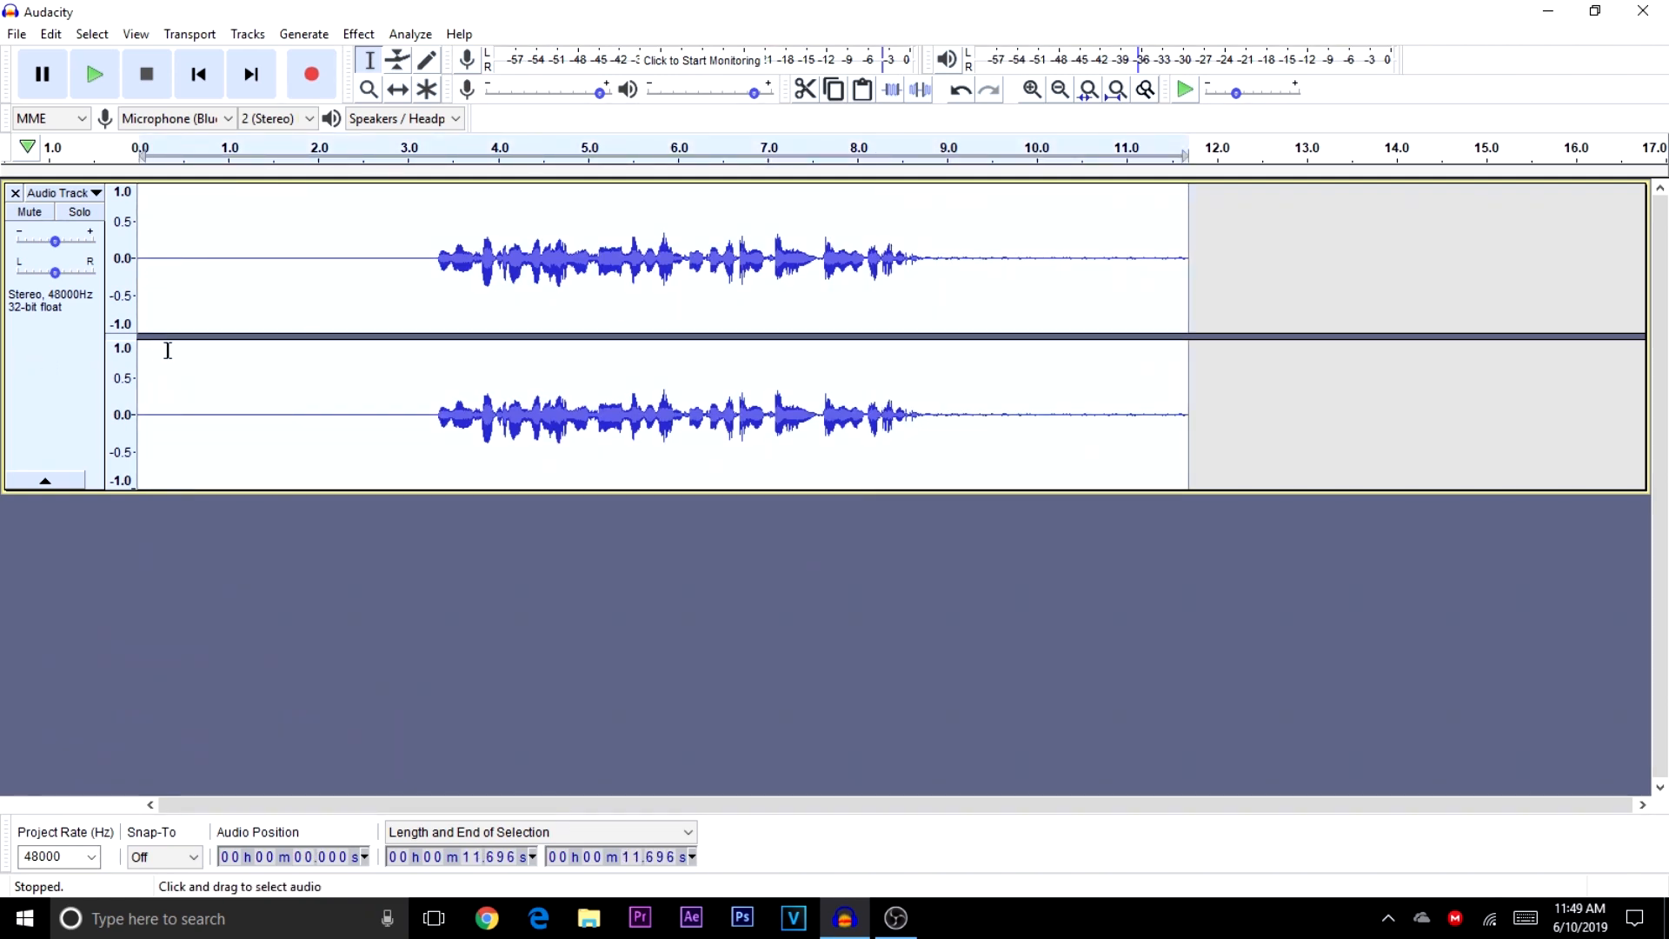
- Select the background noise from about 9.1 seconds to the track's end and capture it as the Noise Reduction profile
{"action": "left_click", "coordinate": [957, 271]}
{"action": "left_click_drag", "start_coordinate": [939, 261], "coordinate": [1167, 280]}
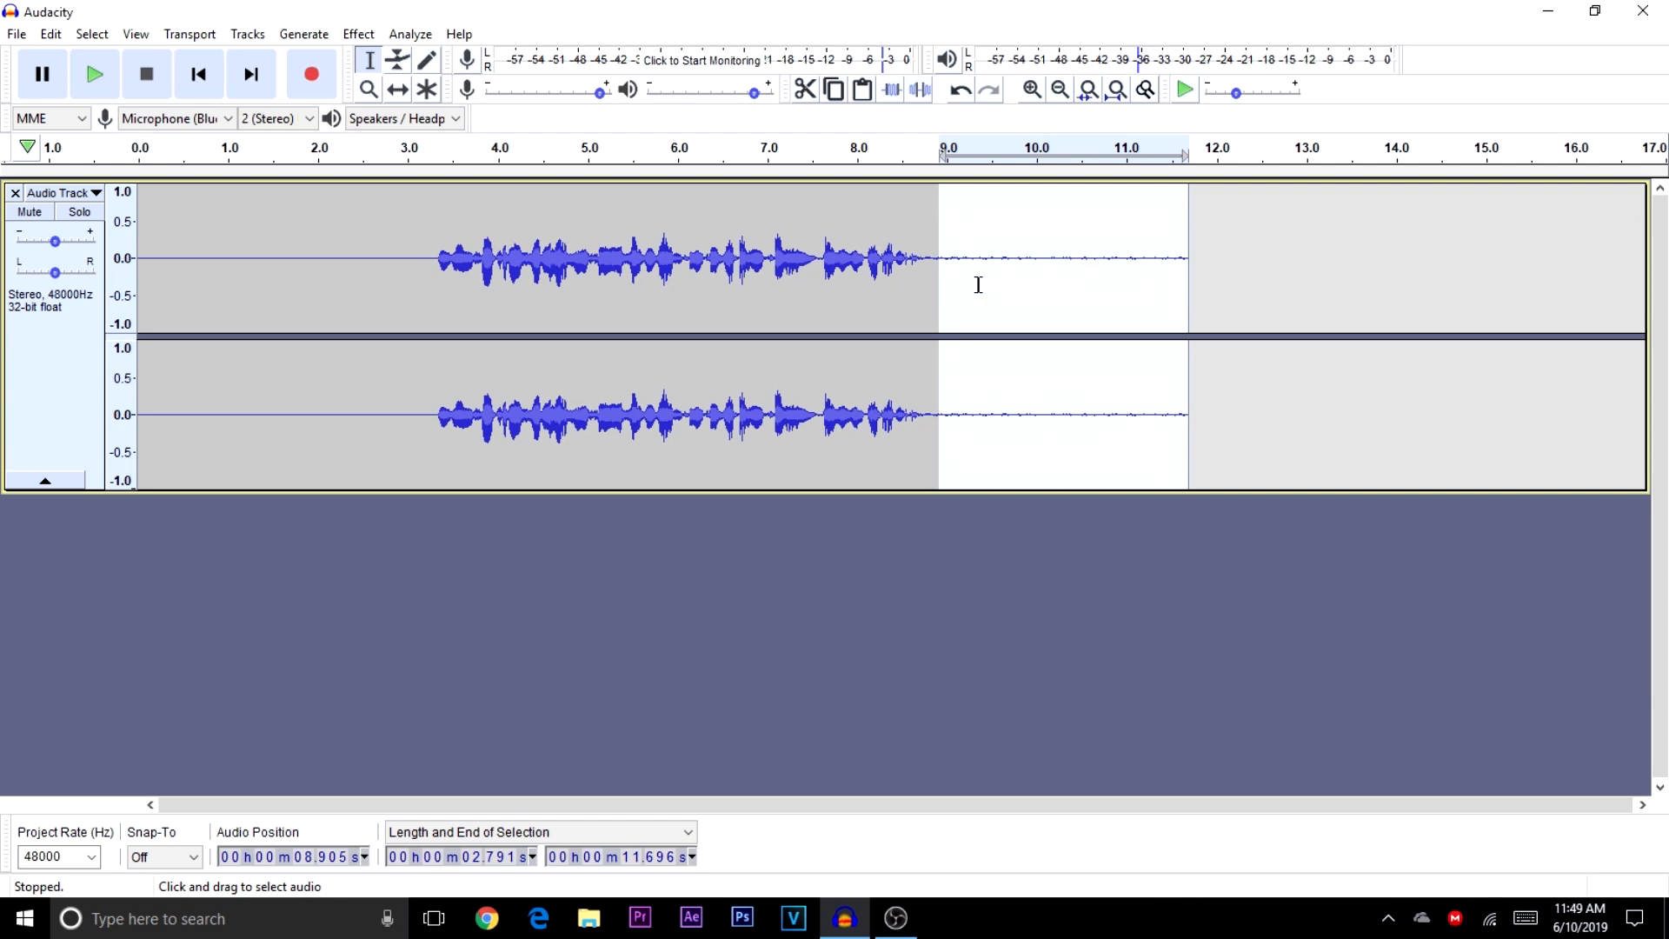
{"action": "mouse_move", "coordinate": [940, 283]}
{"action": "left_mouse_down"}
{"action": "mouse_move", "coordinate": [853, 284]}
{"action": "mouse_move", "coordinate": [972, 297]}
{"action": "mouse_move", "coordinate": [958, 295]}
{"action": "left_mouse_up"}
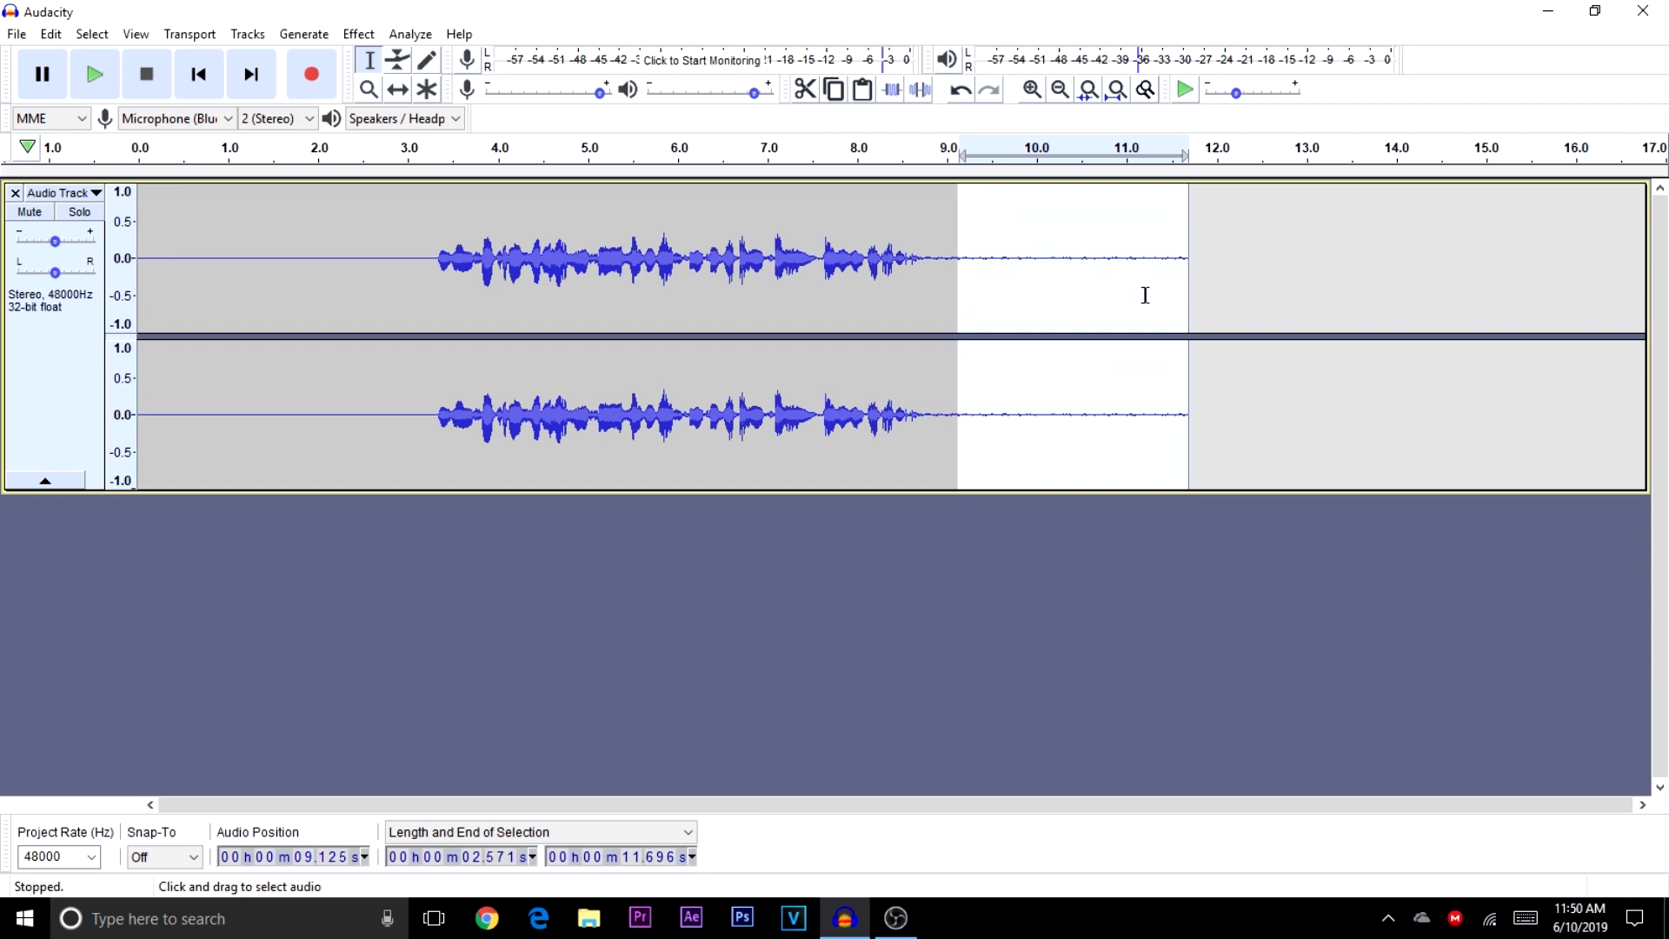
{"action": "left_click", "coordinate": [357, 39]}
{"action": "left_click", "coordinate": [153, 409]}
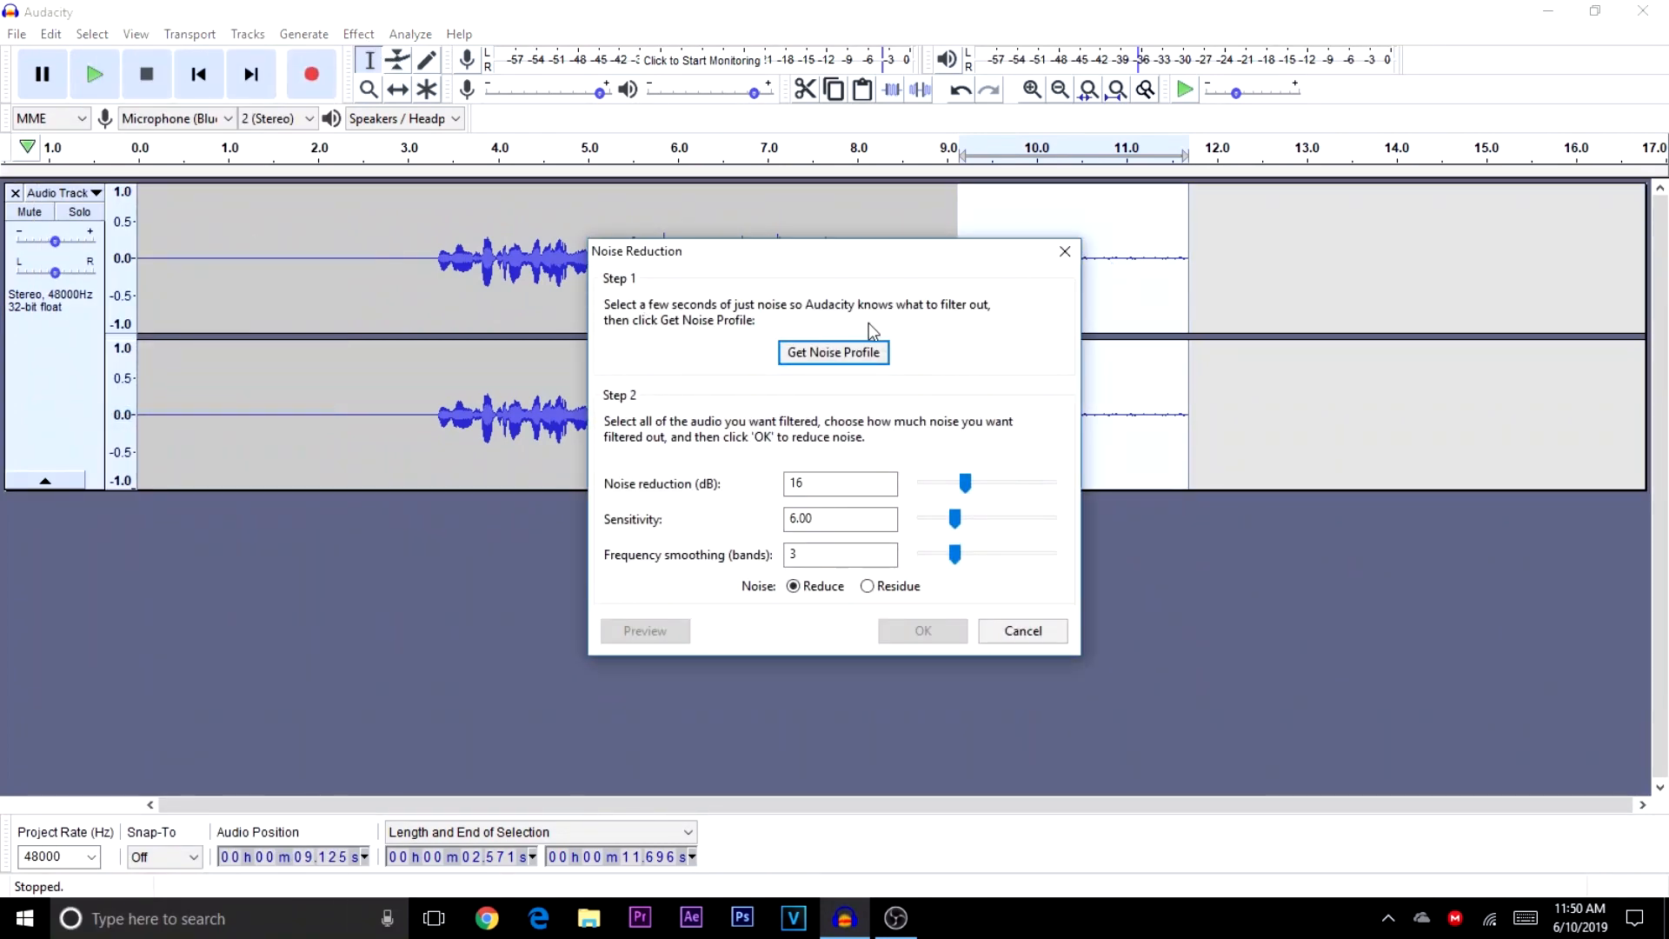
{"action": "left_click", "coordinate": [830, 354]}
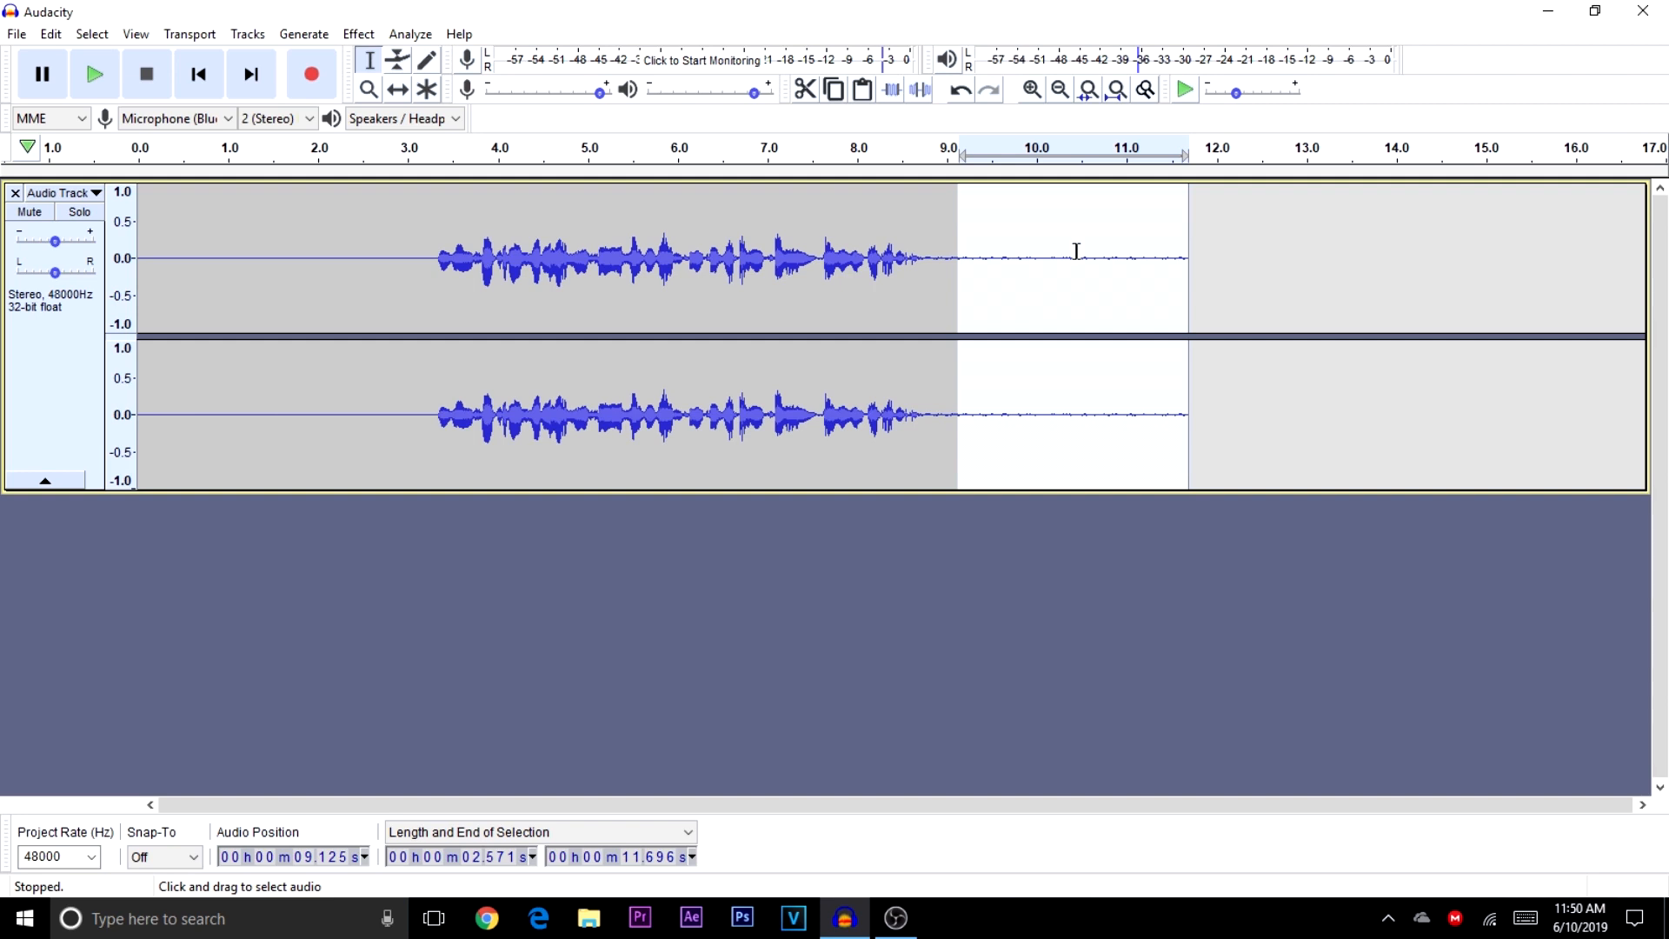
- Apply Noise Reduction to the whole track with 16 dB reduction, sensitivity 6.00, 3 frequency smoothing bands and noise set to Reduce
{"action": "left_click", "coordinate": [70, 365]}
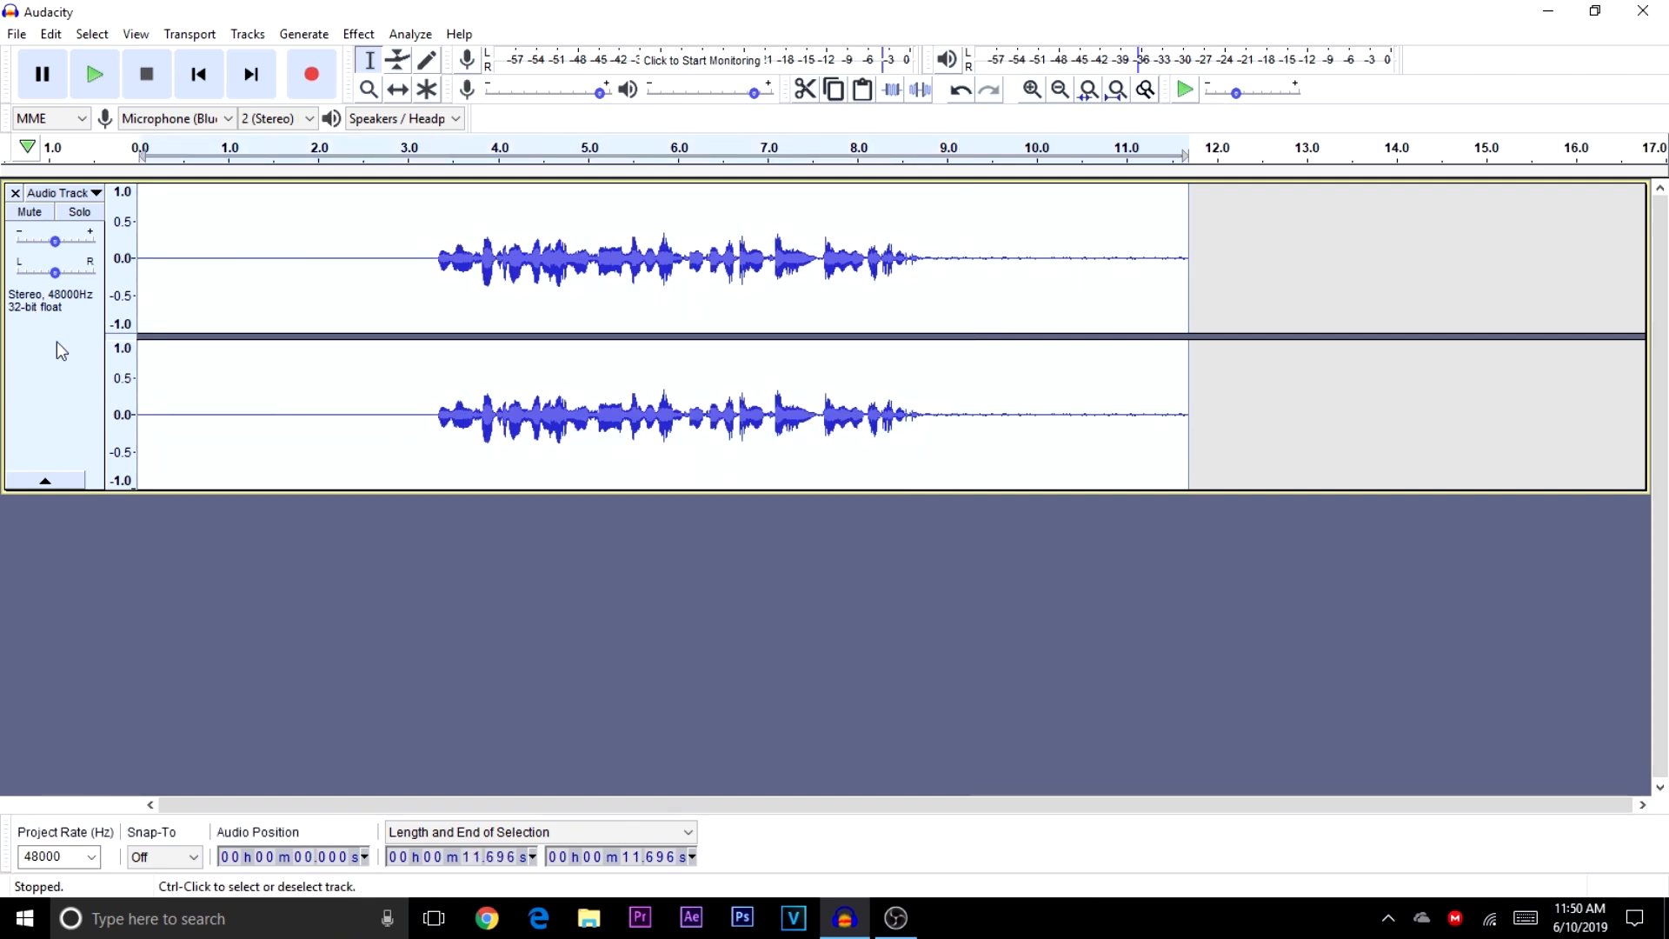
{"action": "left_click", "coordinate": [374, 40]}
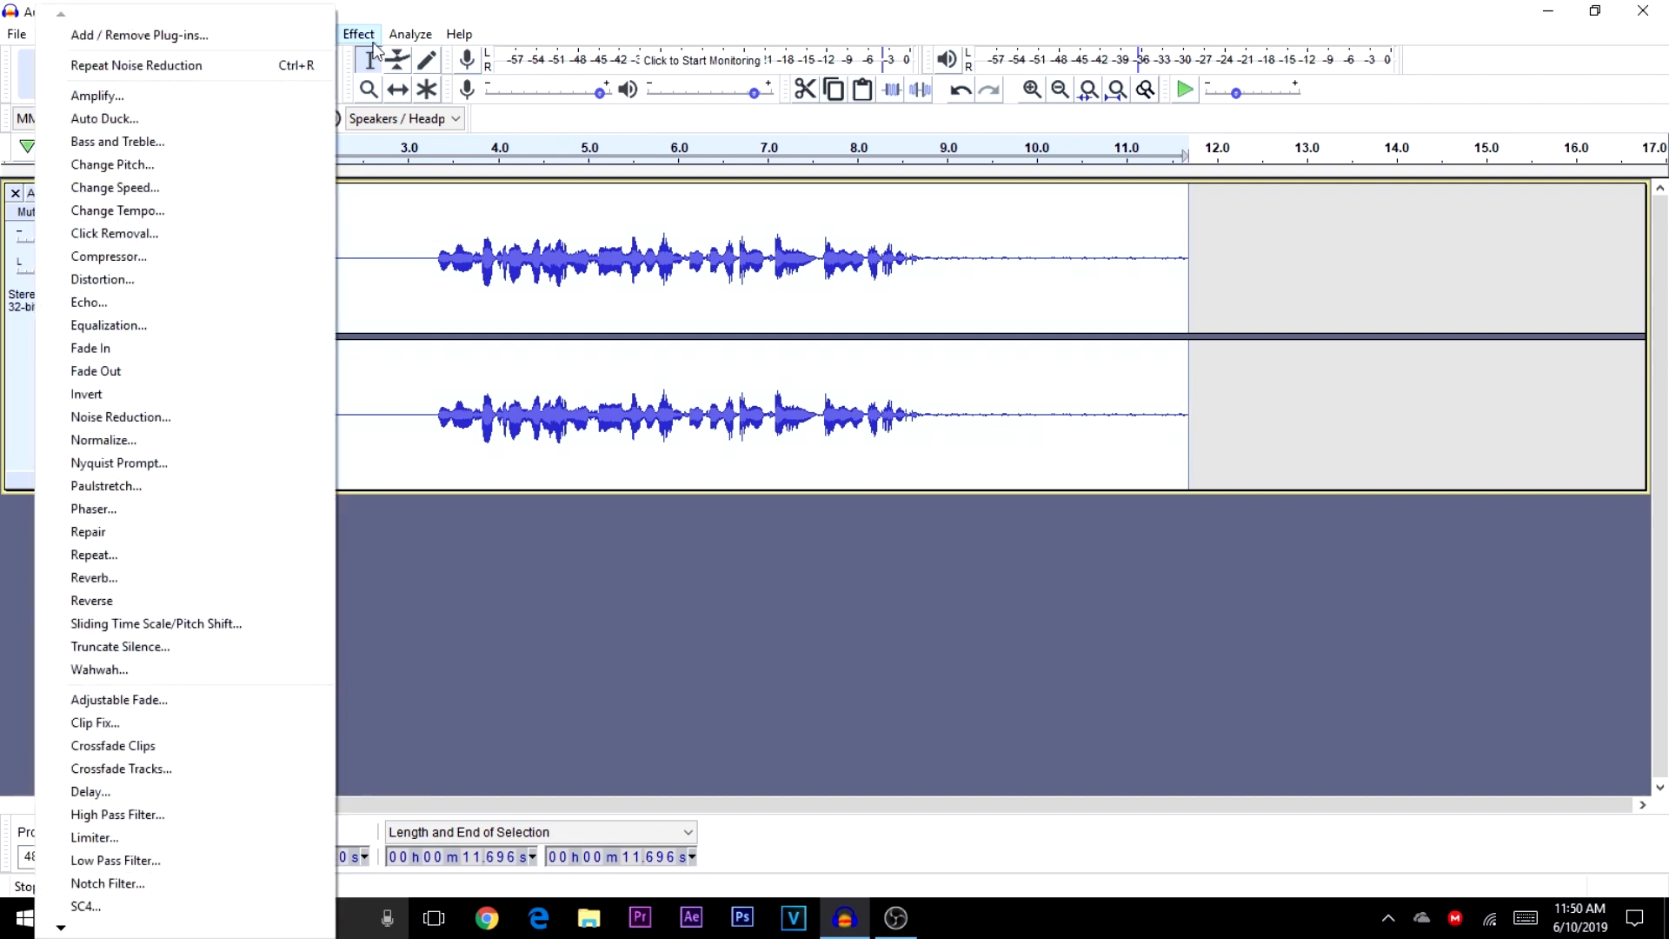
{"action": "left_click", "coordinate": [113, 417]}
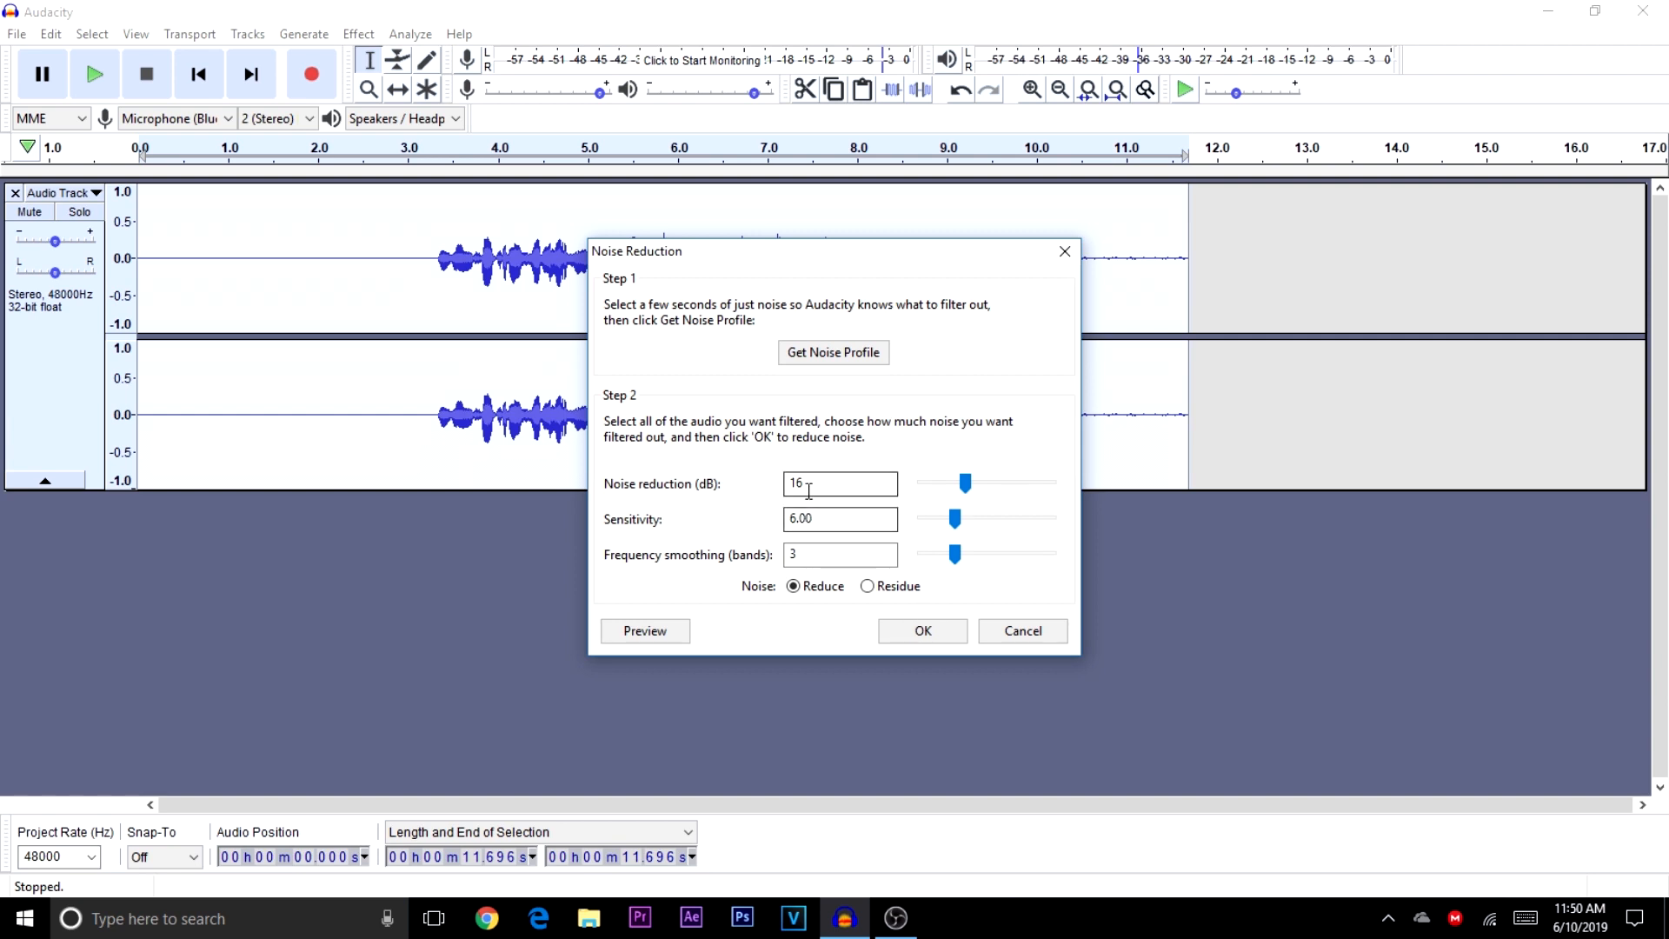
{"action": "left_click", "coordinate": [799, 591]}
{"action": "left_click", "coordinate": [929, 637]}
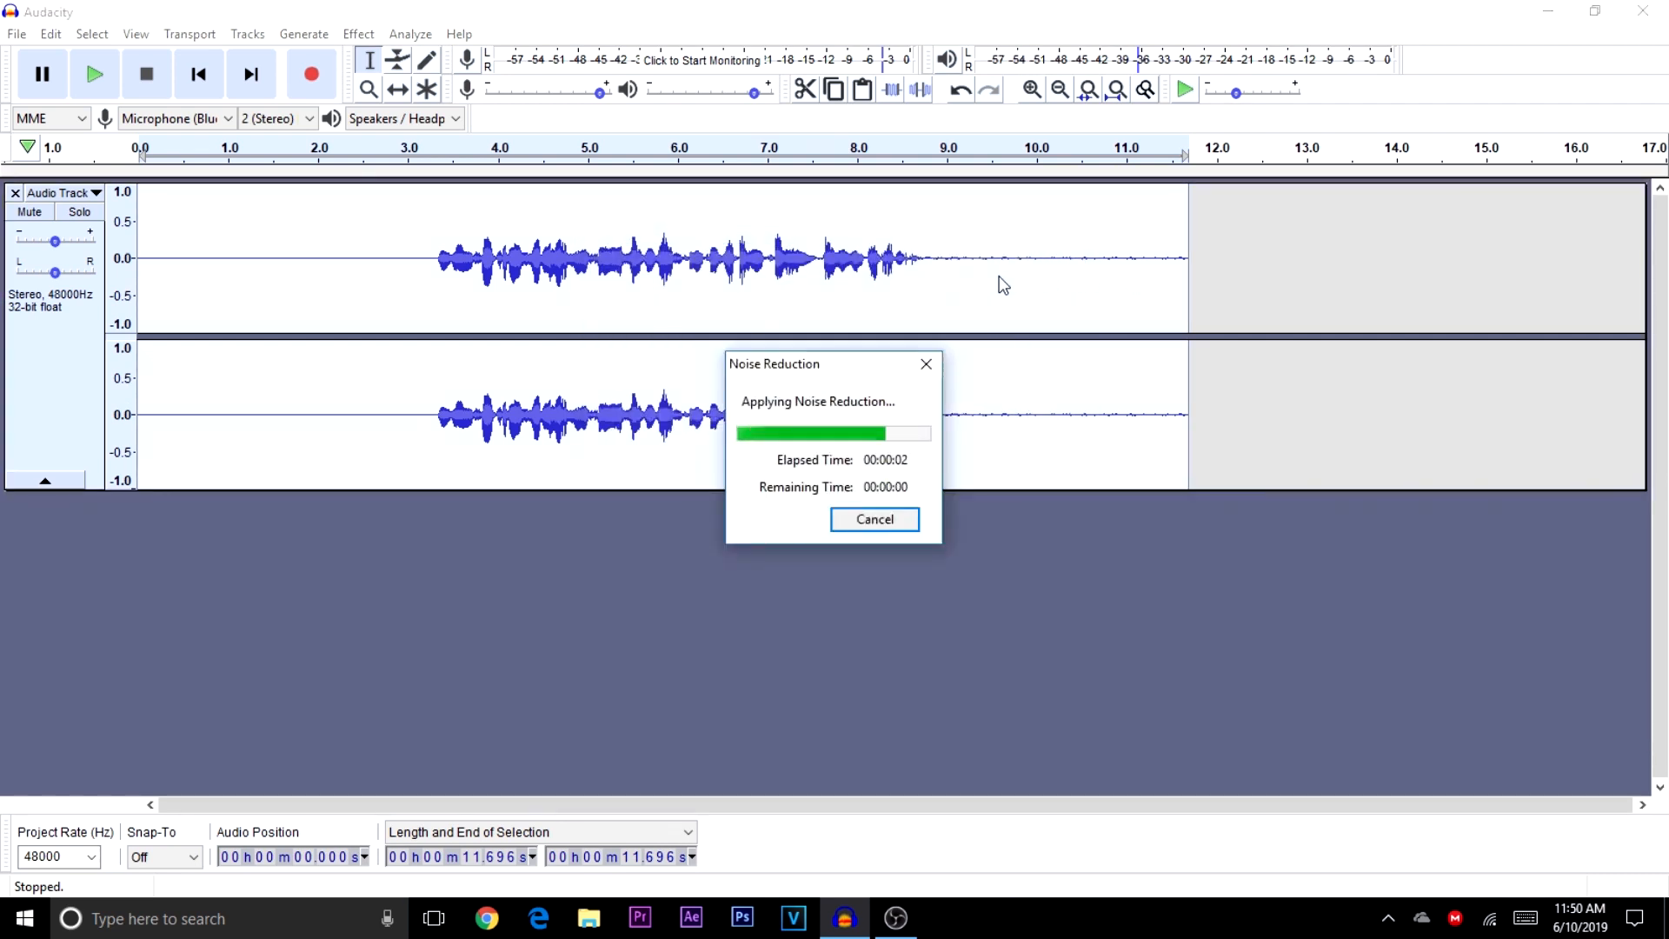
- Inspect the silent stretches before and after the speech, and play the recording from about 1.4 seconds
{"action": "left_click", "coordinate": [346, 287]}
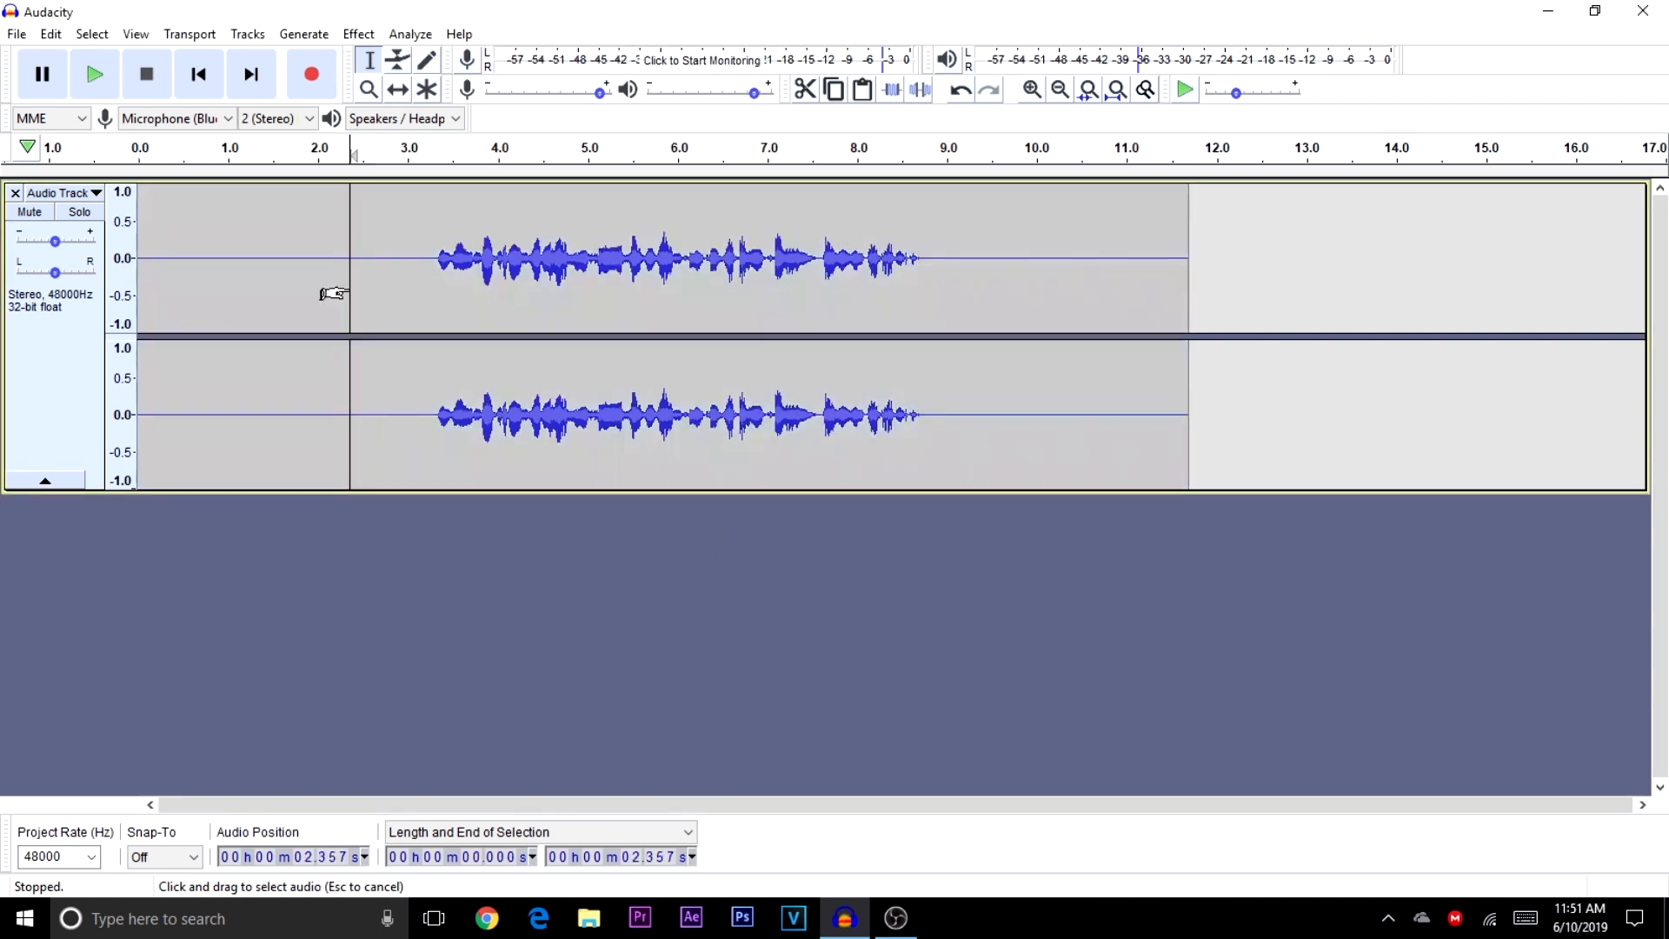
{"action": "left_click", "coordinate": [268, 264]}
{"action": "left_click", "coordinate": [954, 268]}
{"action": "left_click", "coordinate": [1164, 262]}
{"action": "left_click", "coordinate": [912, 269], "text": "shift"}
{"action": "left_click", "coordinate": [266, 295]}
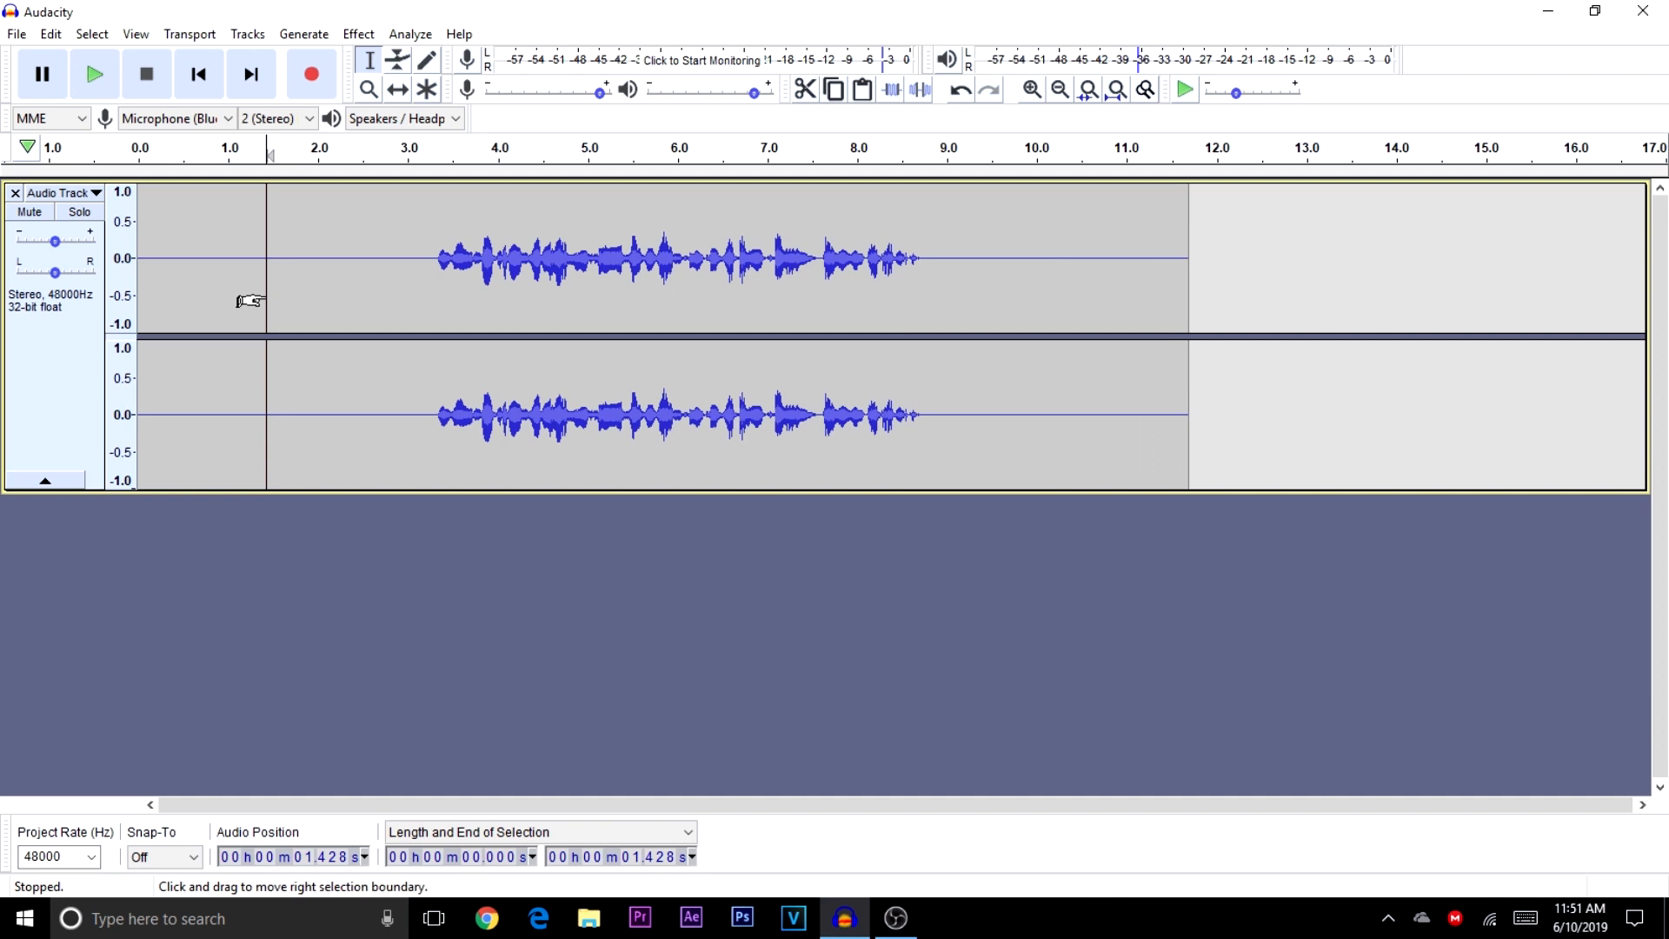
{"action": "left_click", "coordinate": [93, 77]}
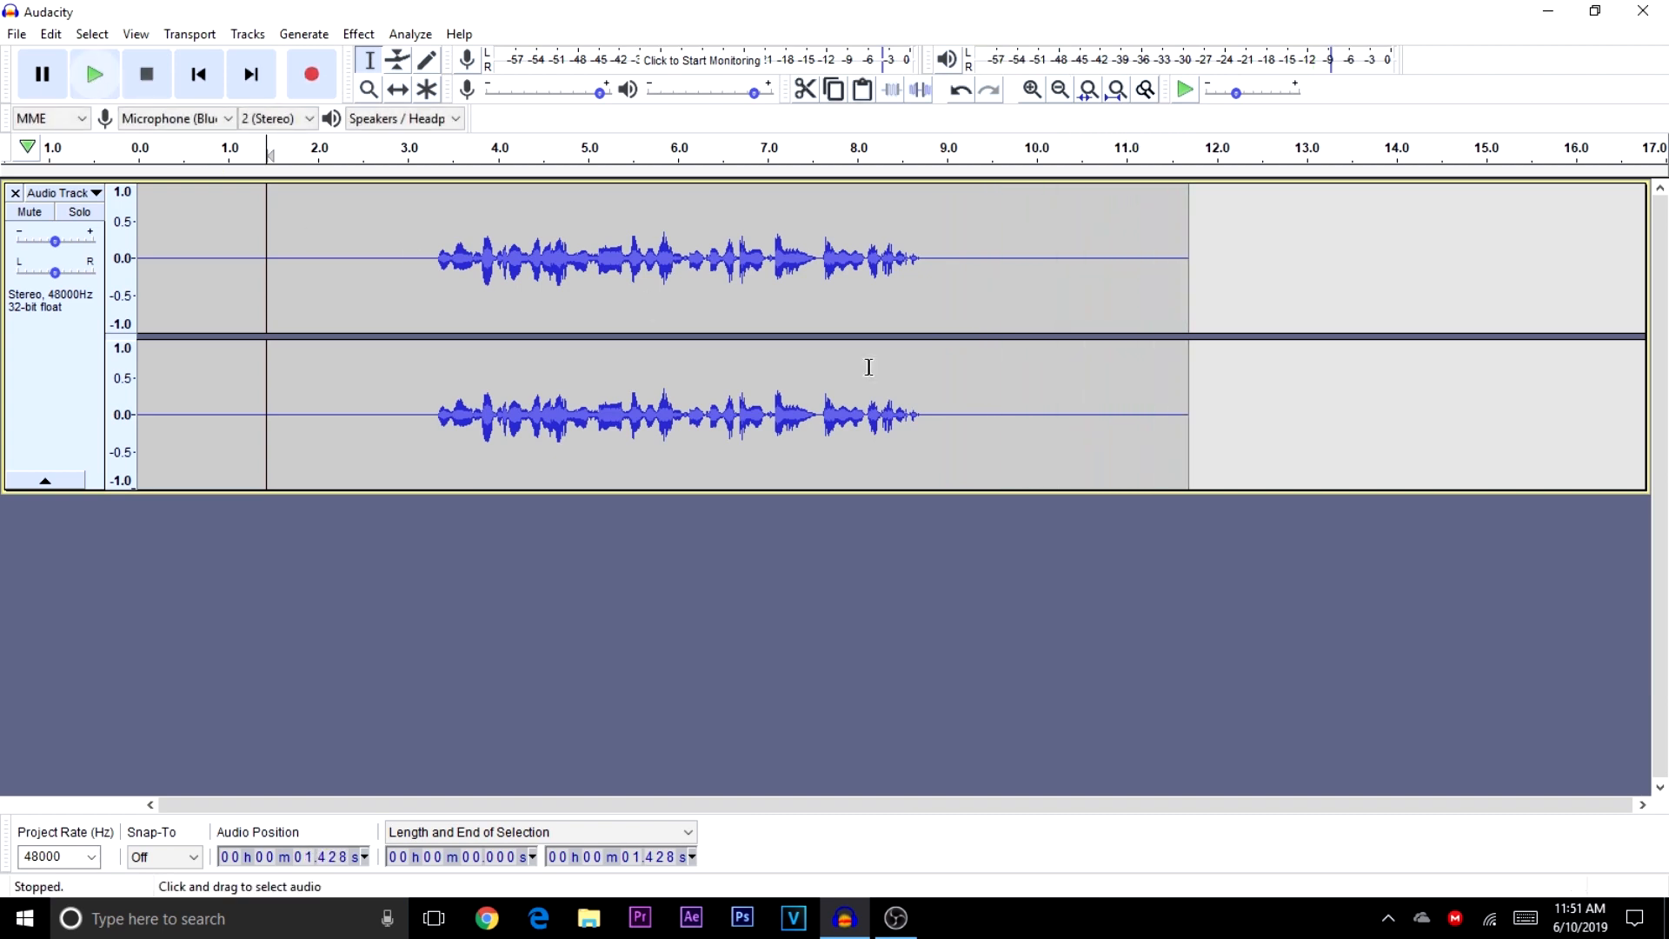
- Check the silent stretches around the speech at several points, and select the whole track
{"action": "left_click", "coordinate": [1096, 435]}
{"action": "left_click", "coordinate": [329, 249]}
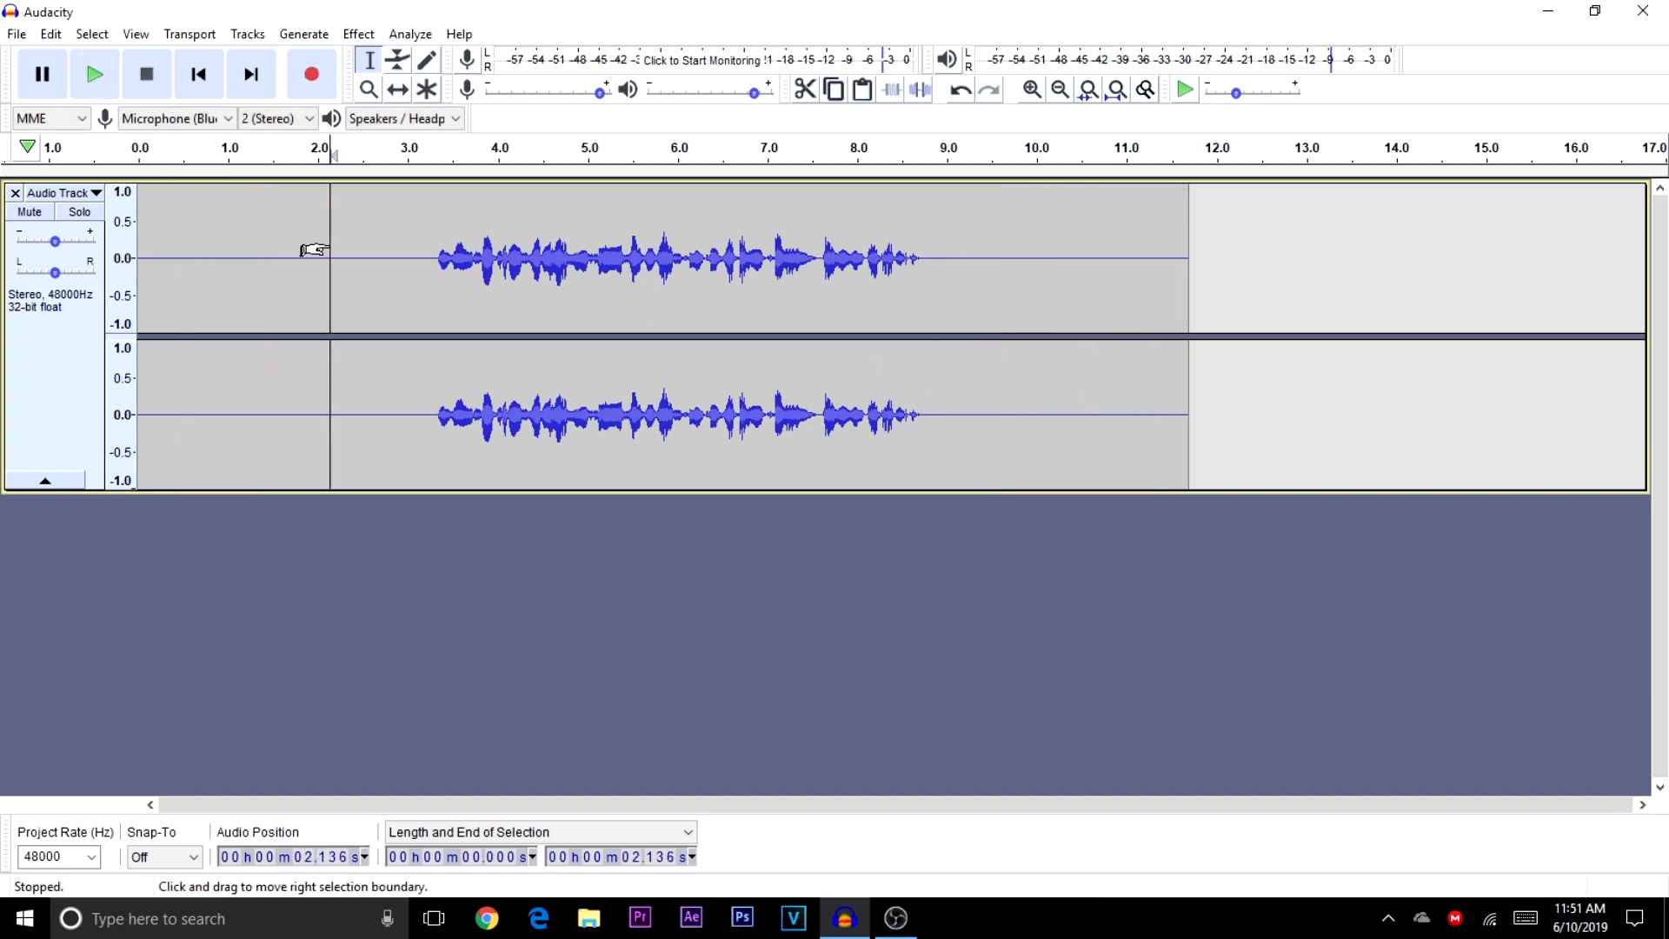
{"action": "left_click", "coordinate": [1047, 311]}
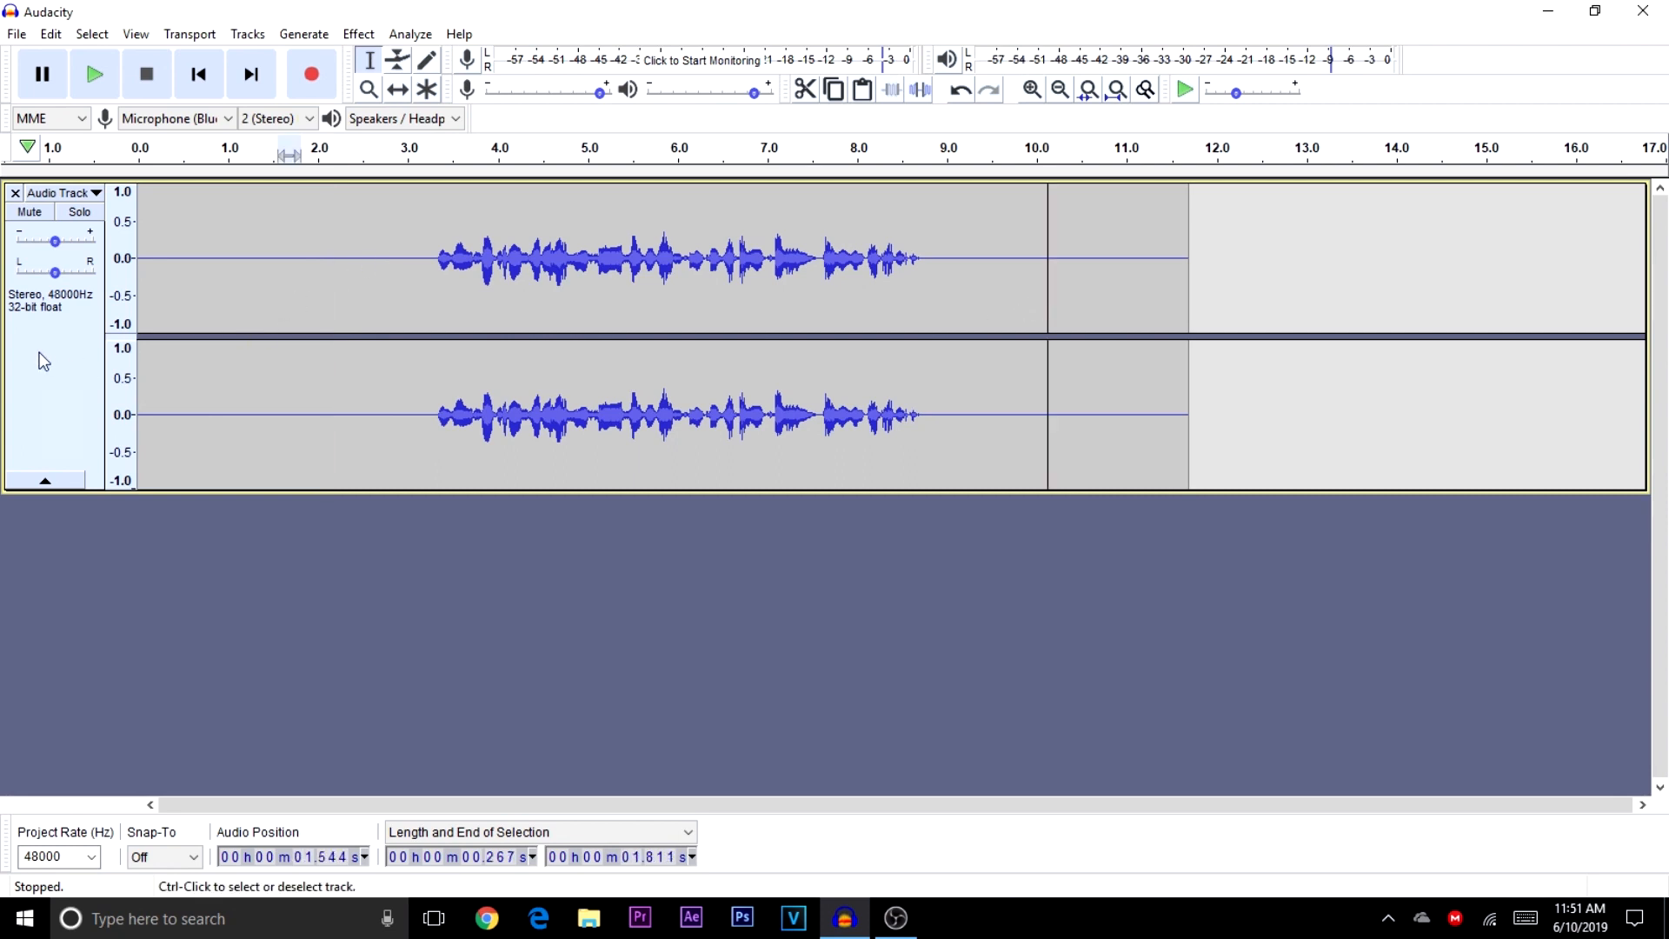
{"action": "left_click", "coordinate": [62, 350]}
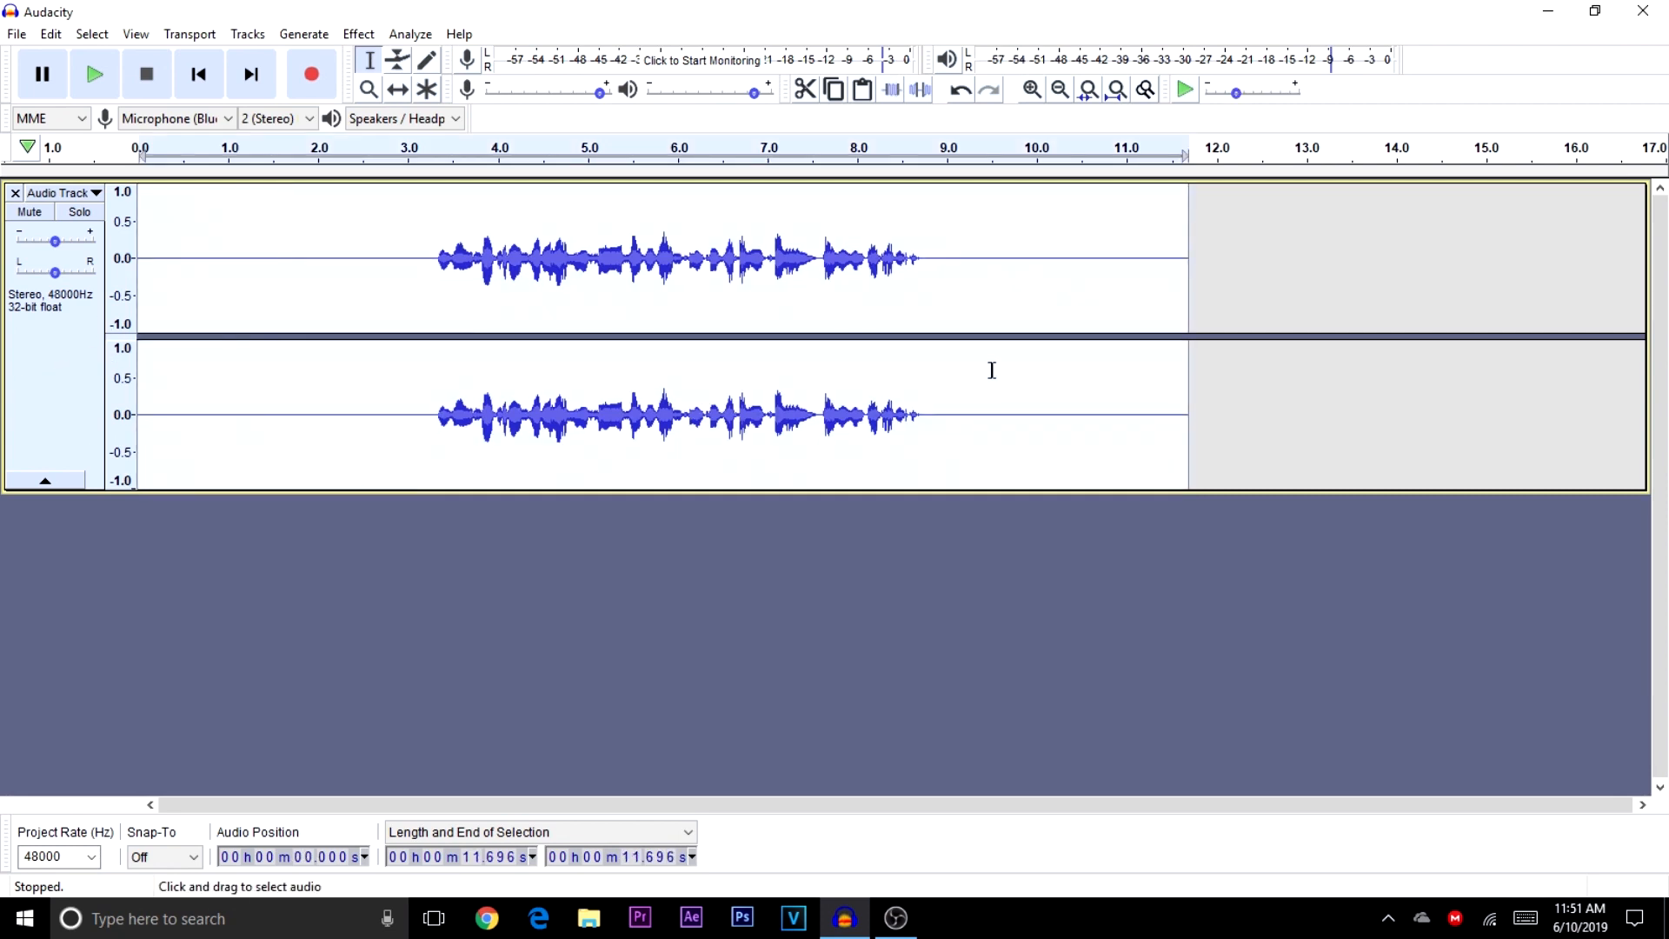
- Delete the silence from about 9.1 seconds to the track's end and the first 3.2 seconds or so before the speech
{"action": "left_click_drag", "start_coordinate": [963, 278], "coordinate": [1169, 287]}
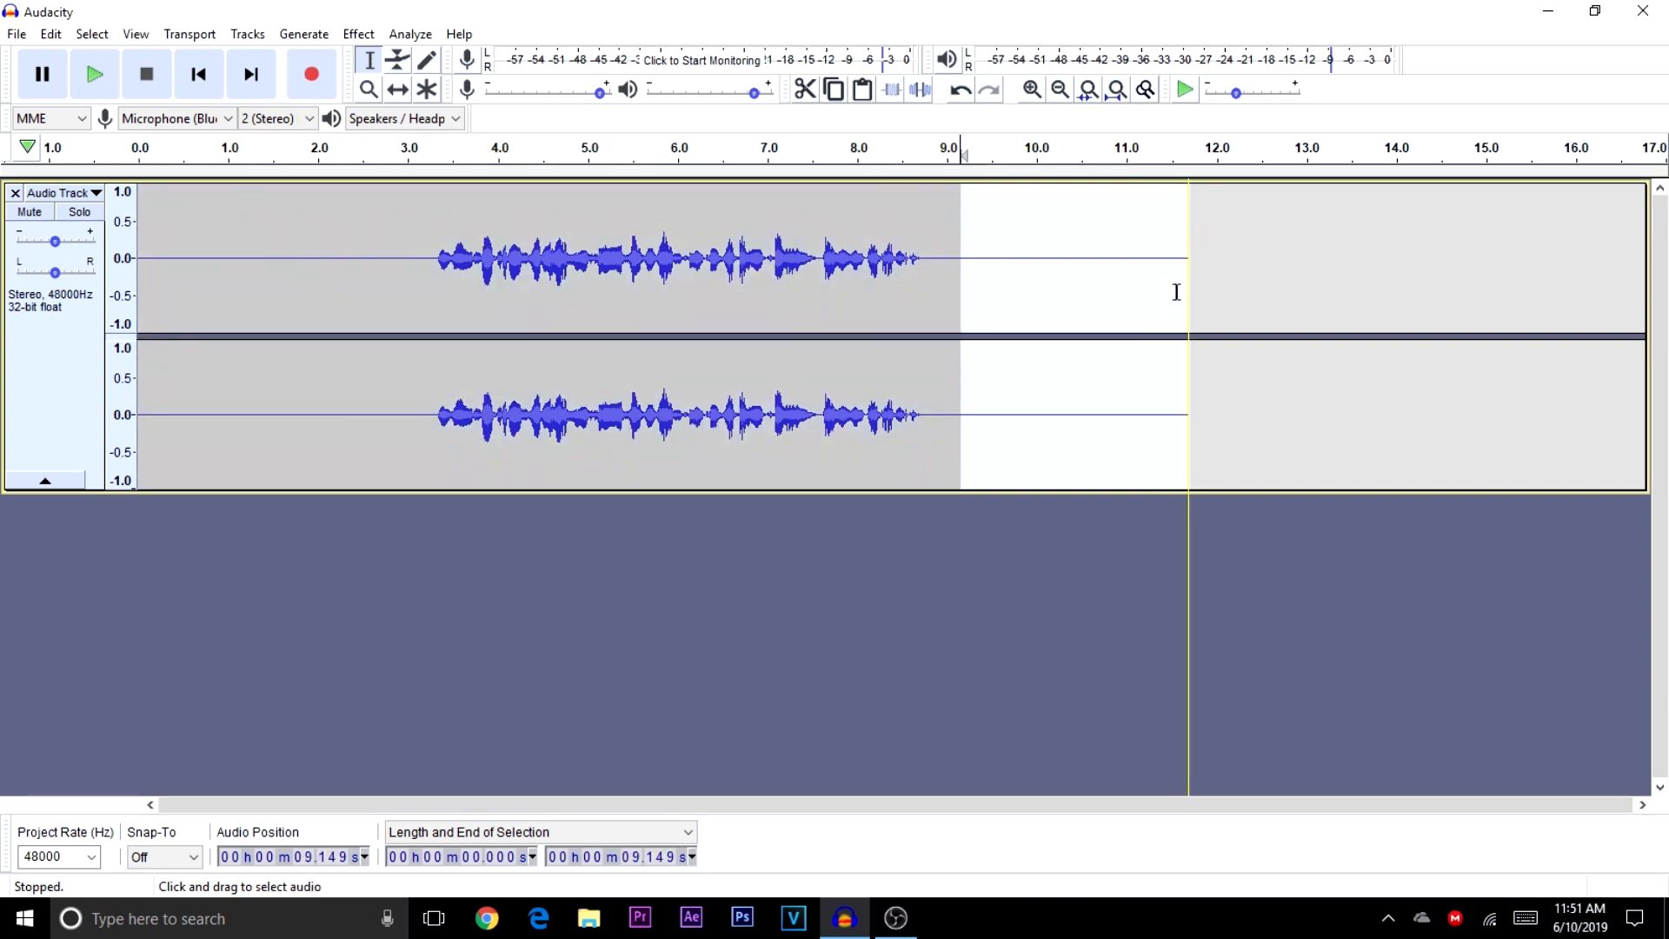
{"action": "left_click", "coordinate": [274, 277]}
{"action": "left_click_drag", "start_coordinate": [428, 260], "coordinate": [85, 242]}
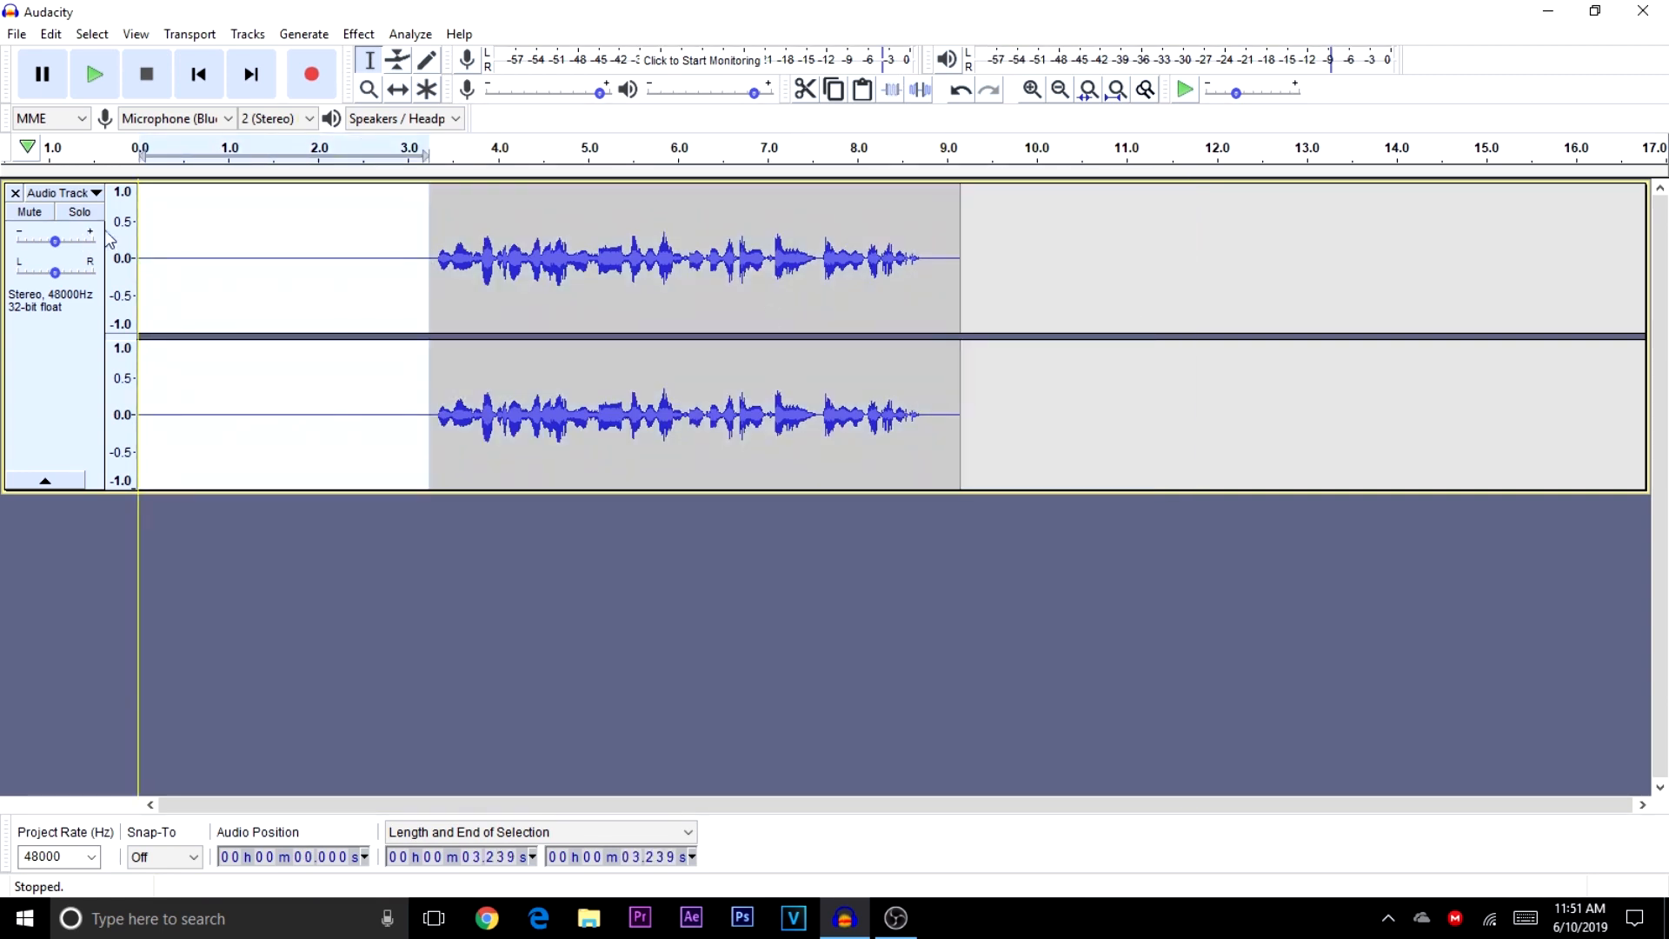
{"action": "key", "text": "Delete"}
- Select the whole track and export the audio as Audio test 2, a signed 16-bit PCM WAV in the Audacity folder, with empty metadata tags
{"action": "left_click", "coordinate": [56, 335]}
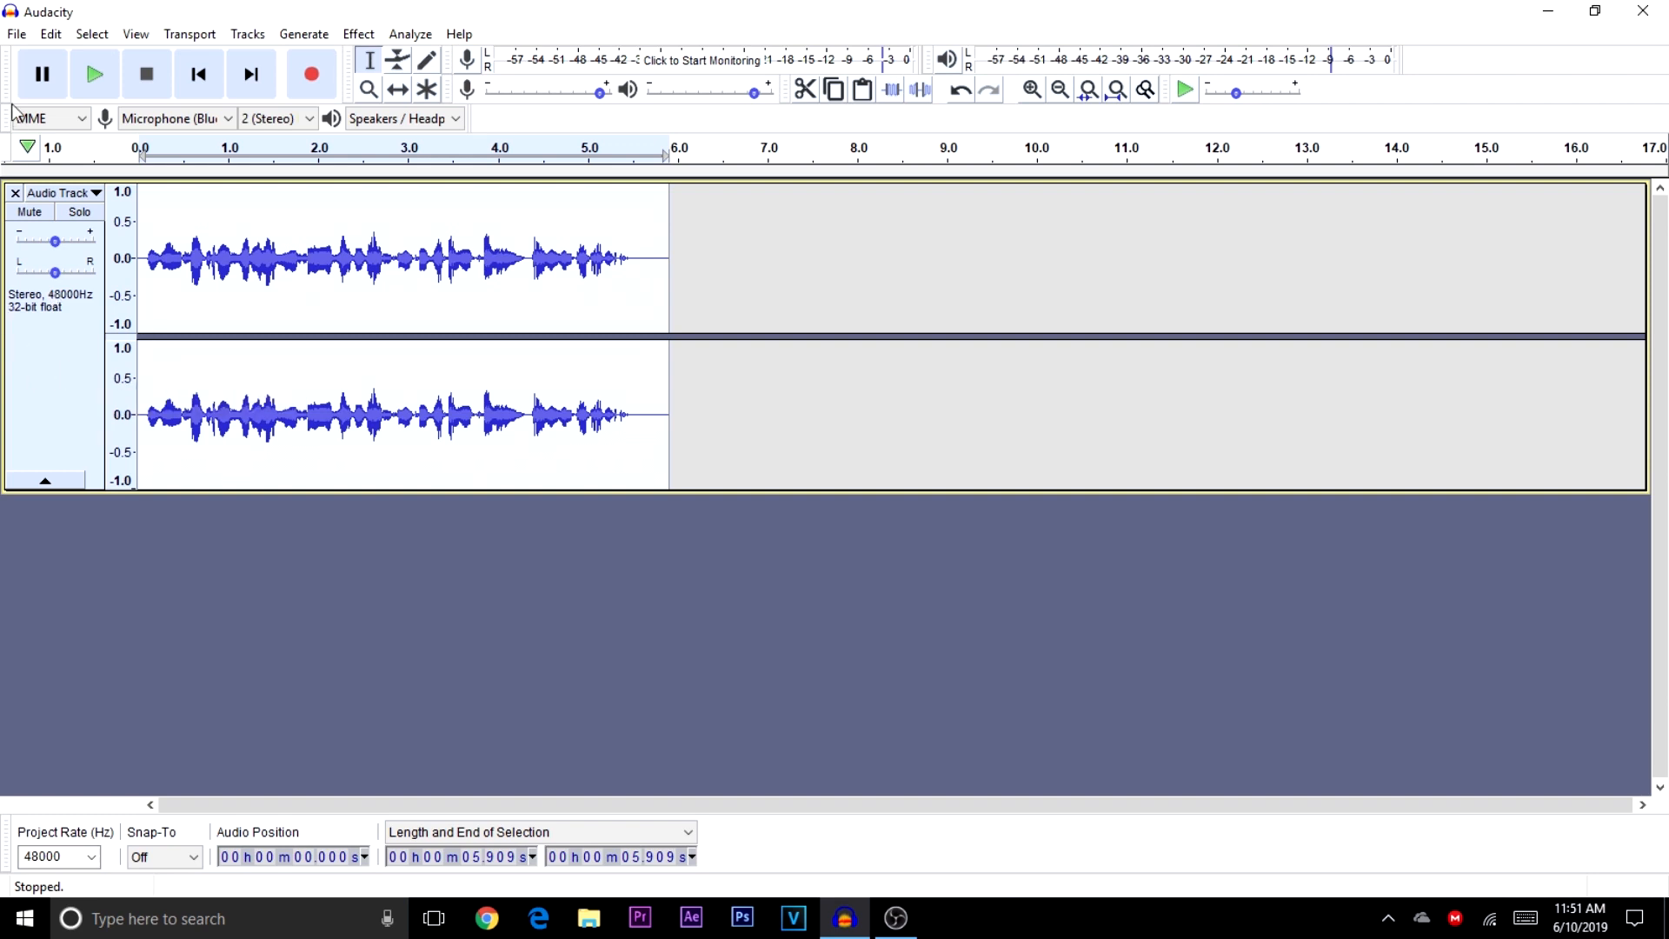
{"action": "left_click", "coordinate": [16, 34]}
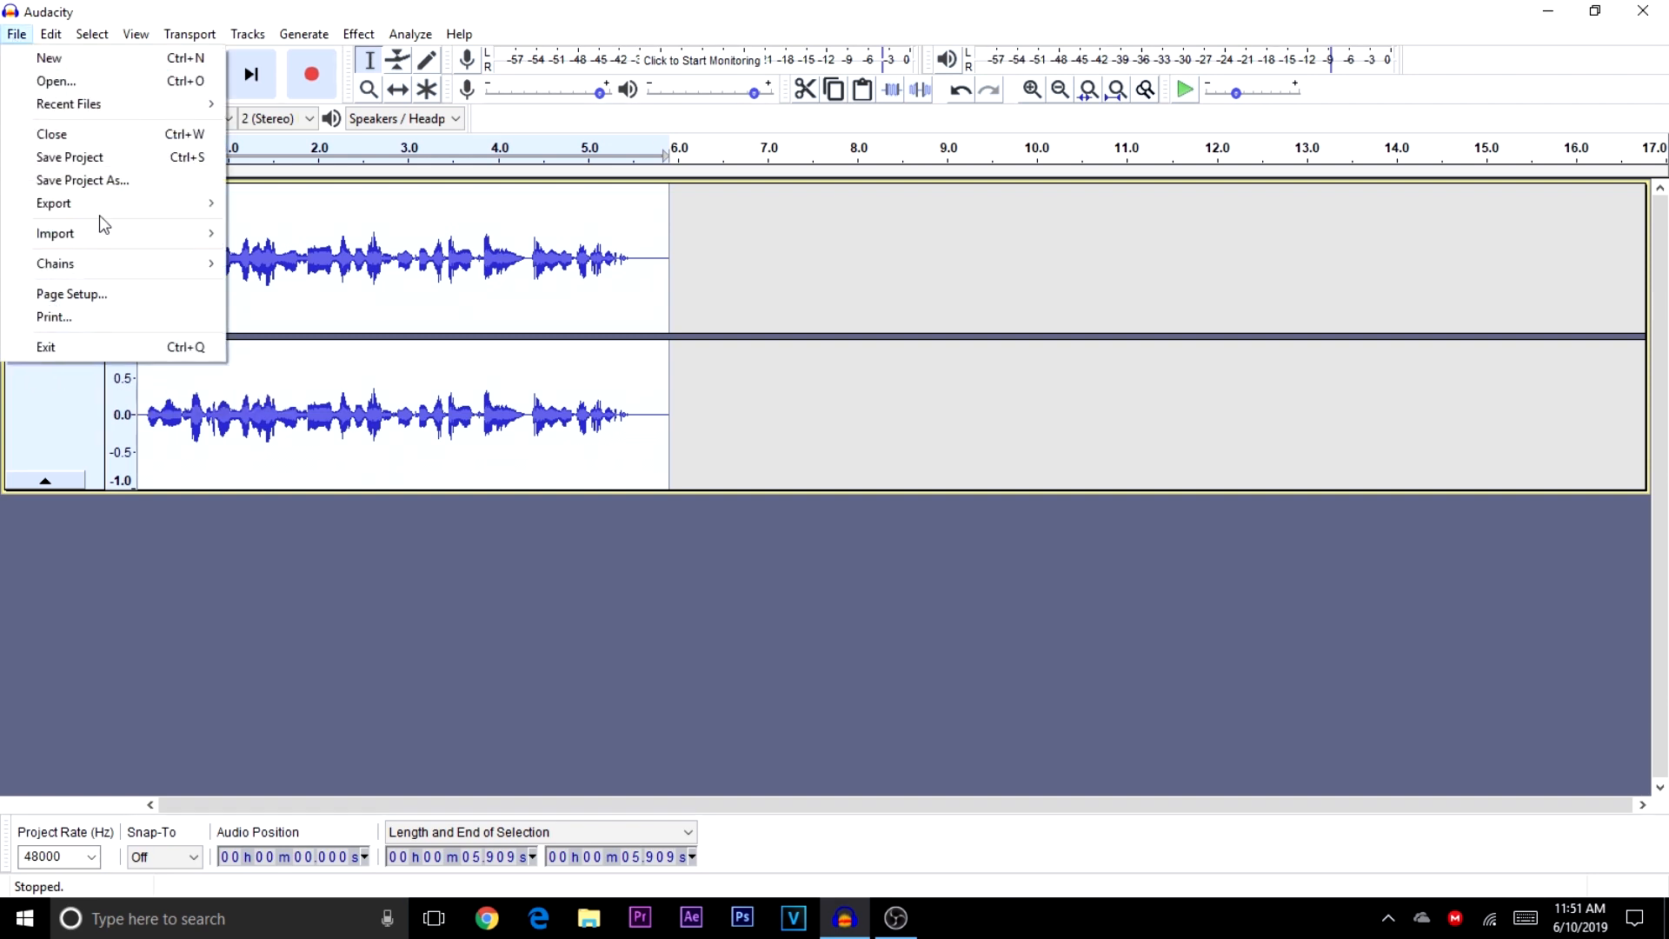
{"action": "mouse_move", "coordinate": [97, 205]}
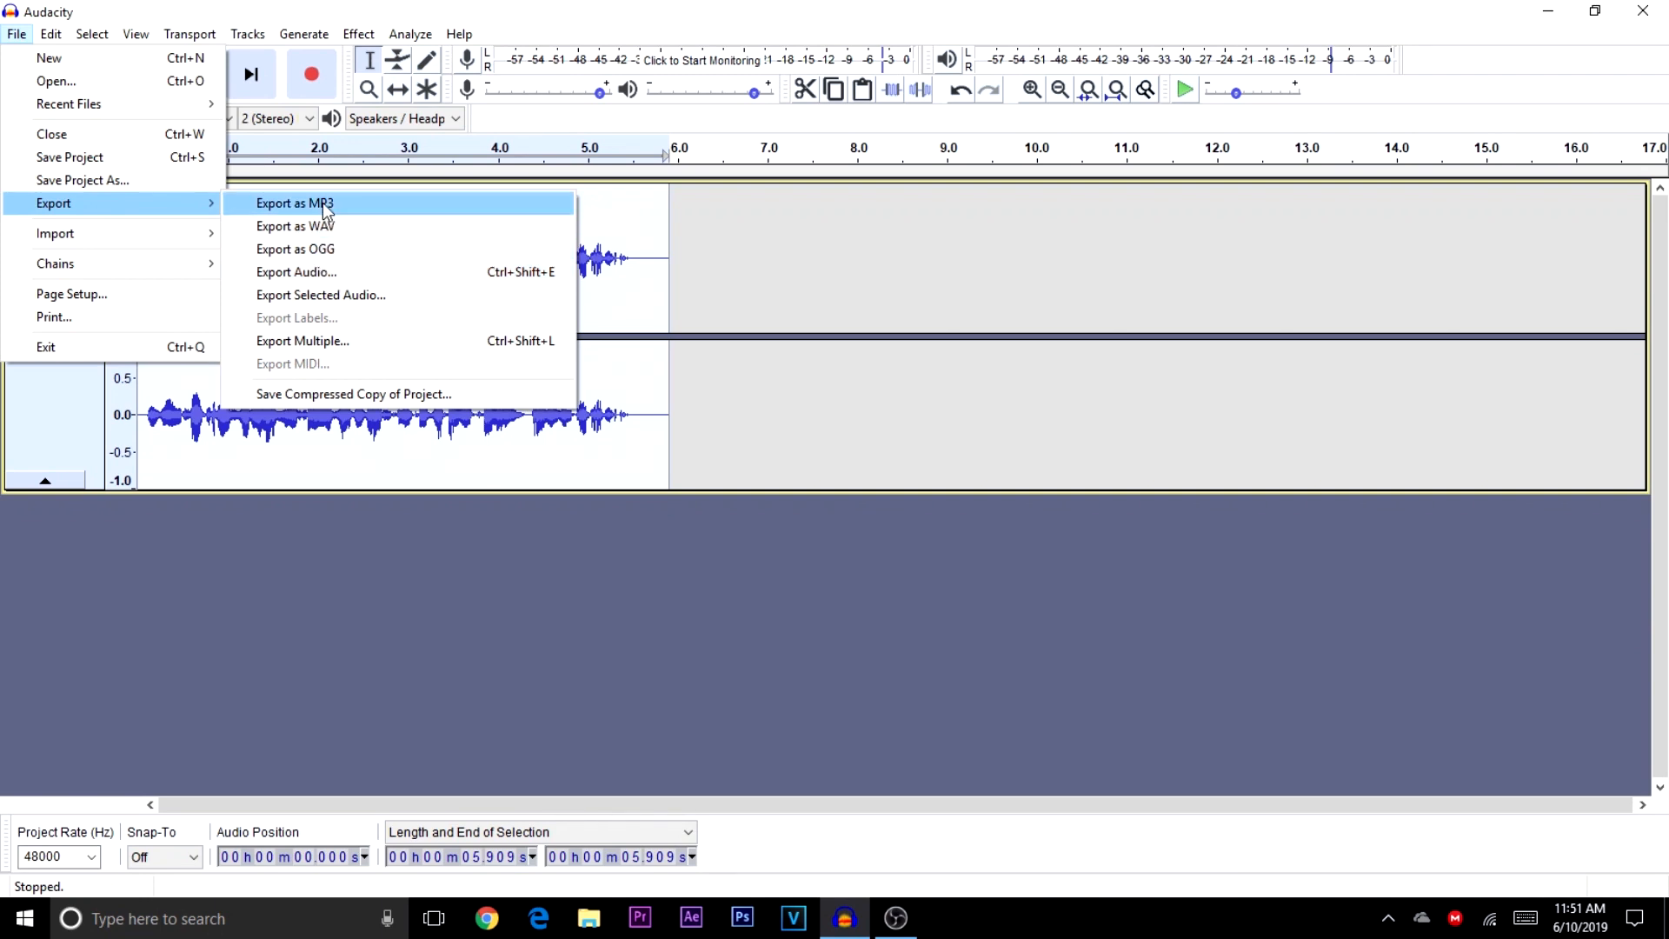
{"action": "left_click", "coordinate": [301, 274]}
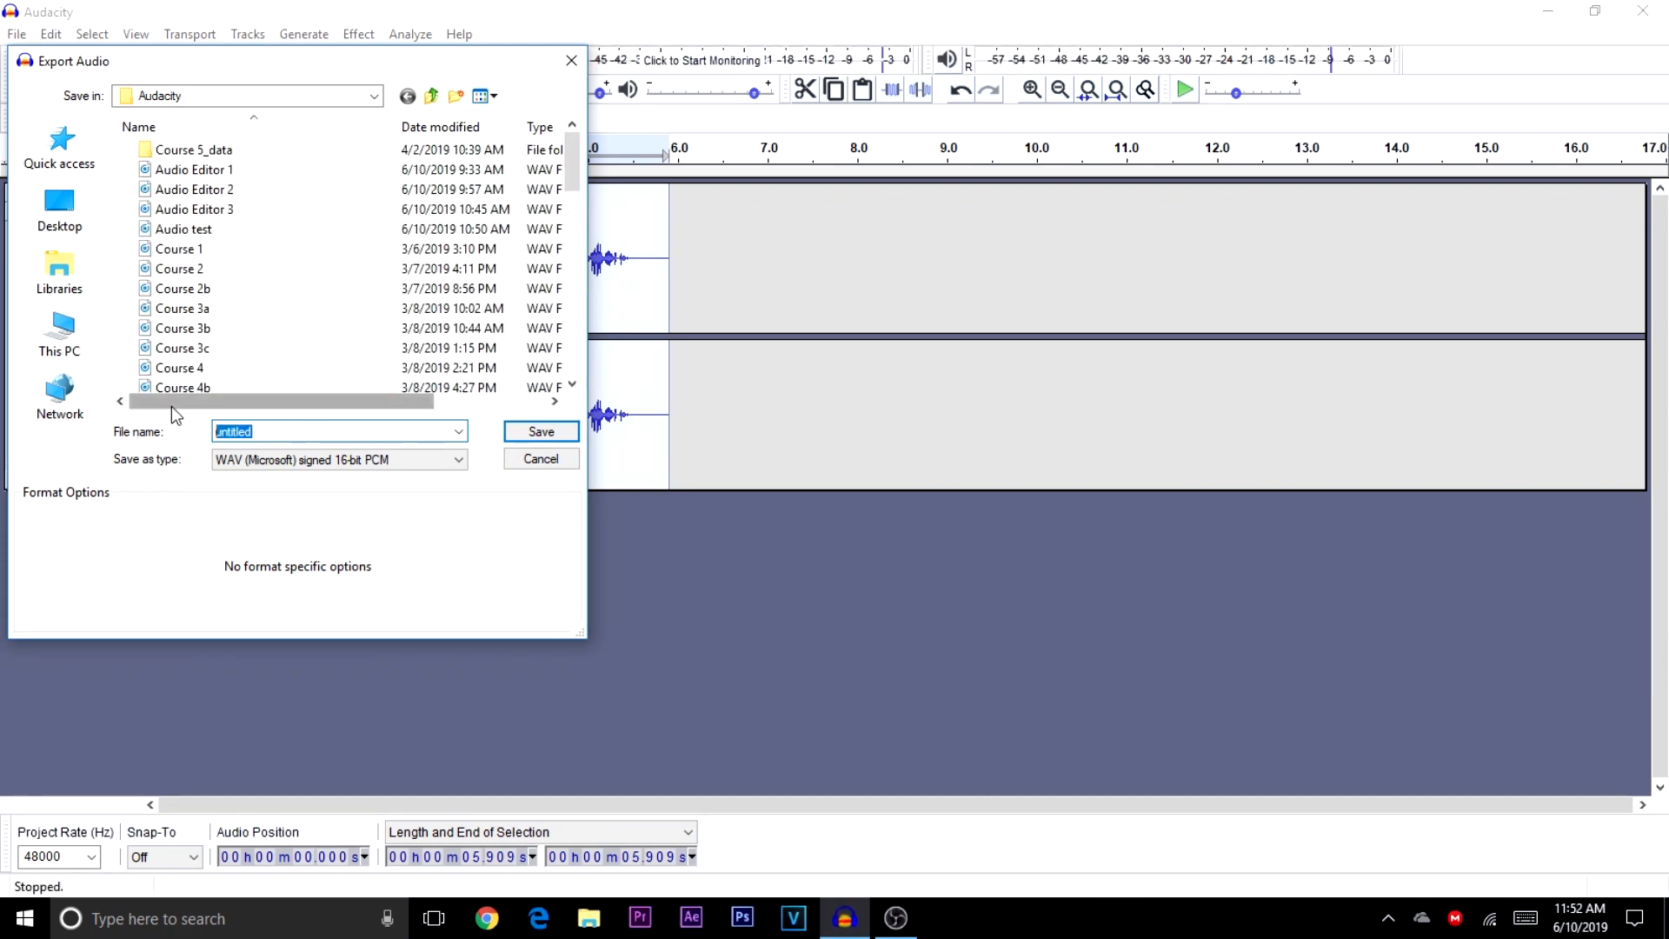
{"action": "key", "text": "BackSpace"}
{"action": "type", "text": "Au"}
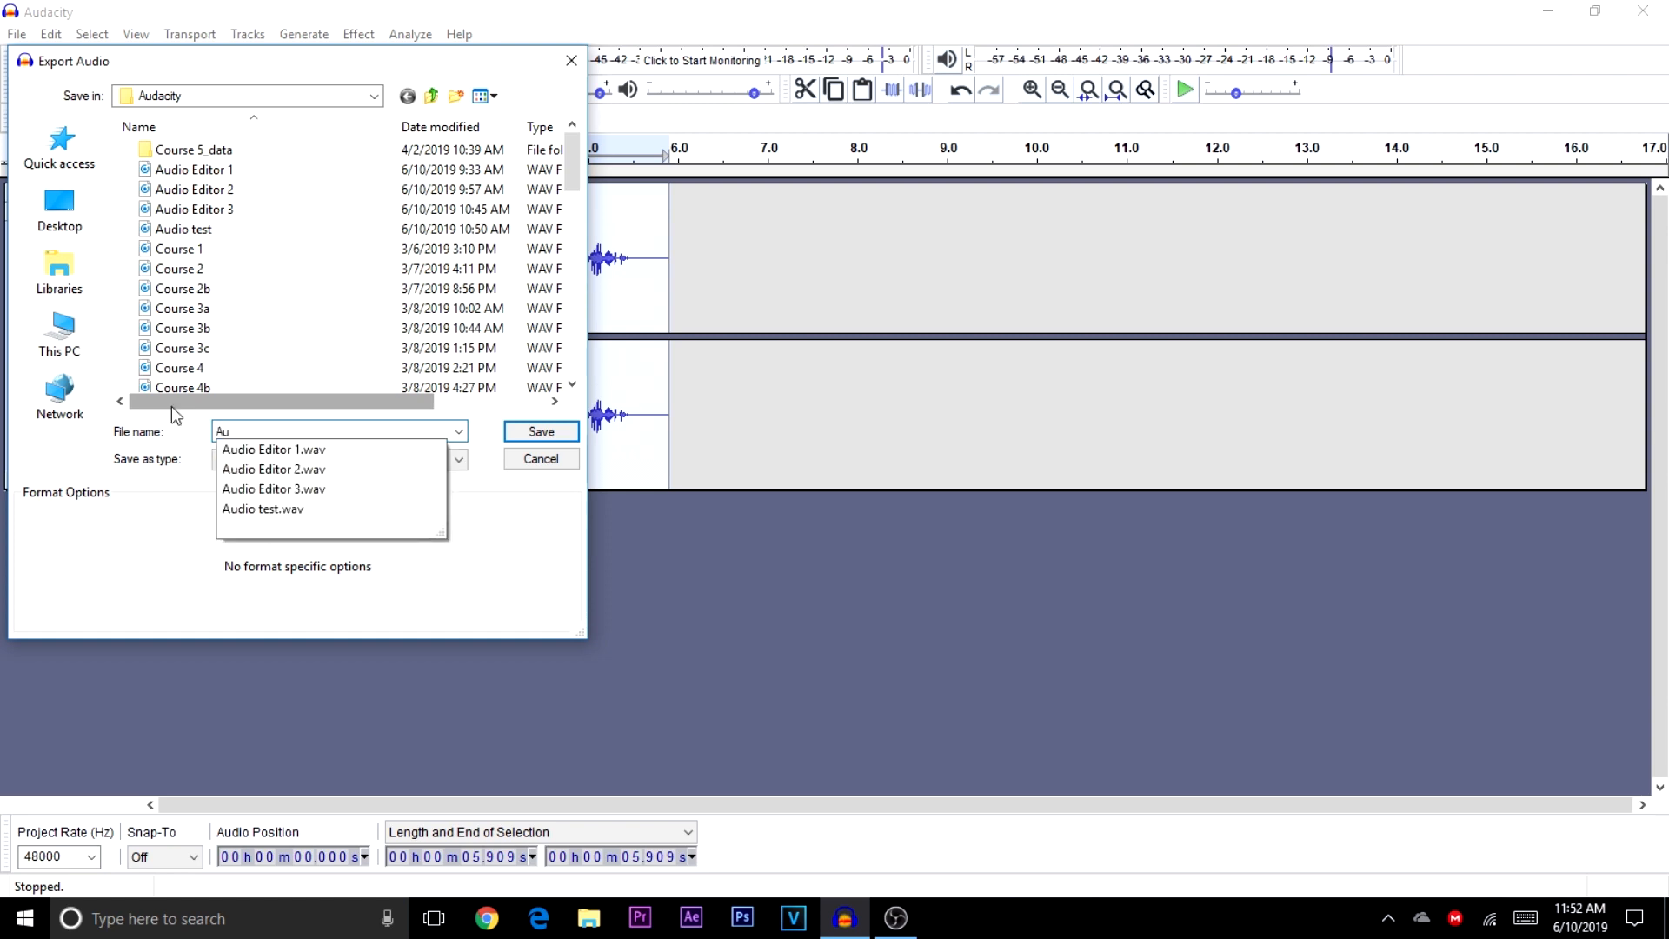
{"action": "type", "text": "dio tes"}
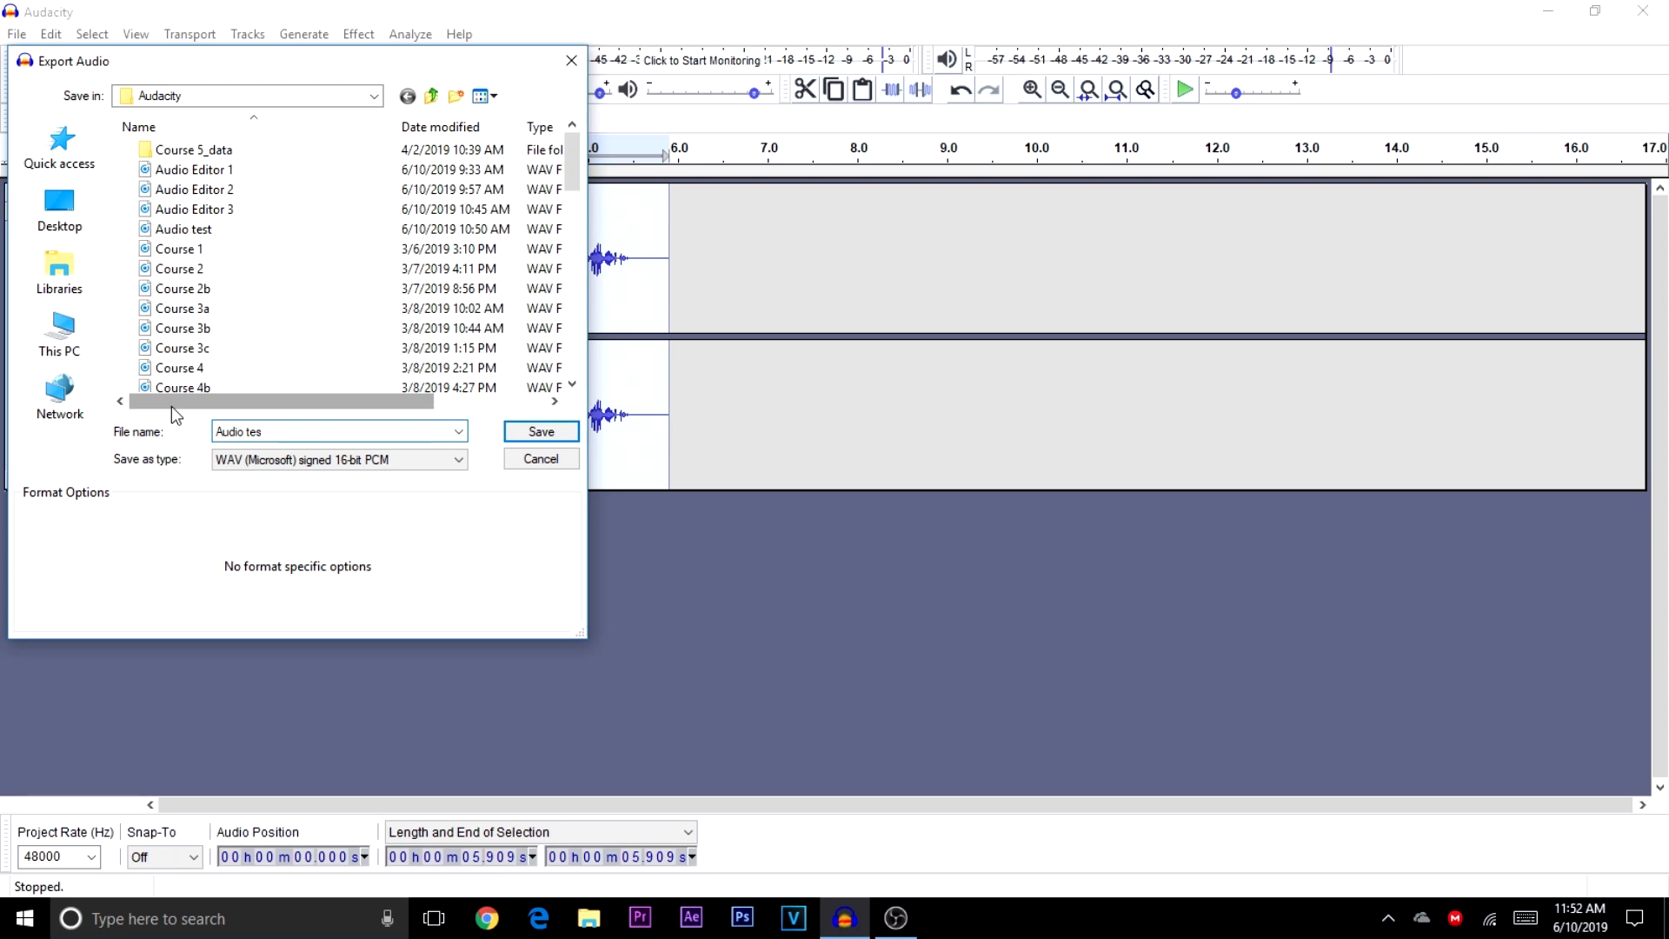
{"action": "type", "text": "t 2"}
{"action": "left_click", "coordinate": [541, 432]}
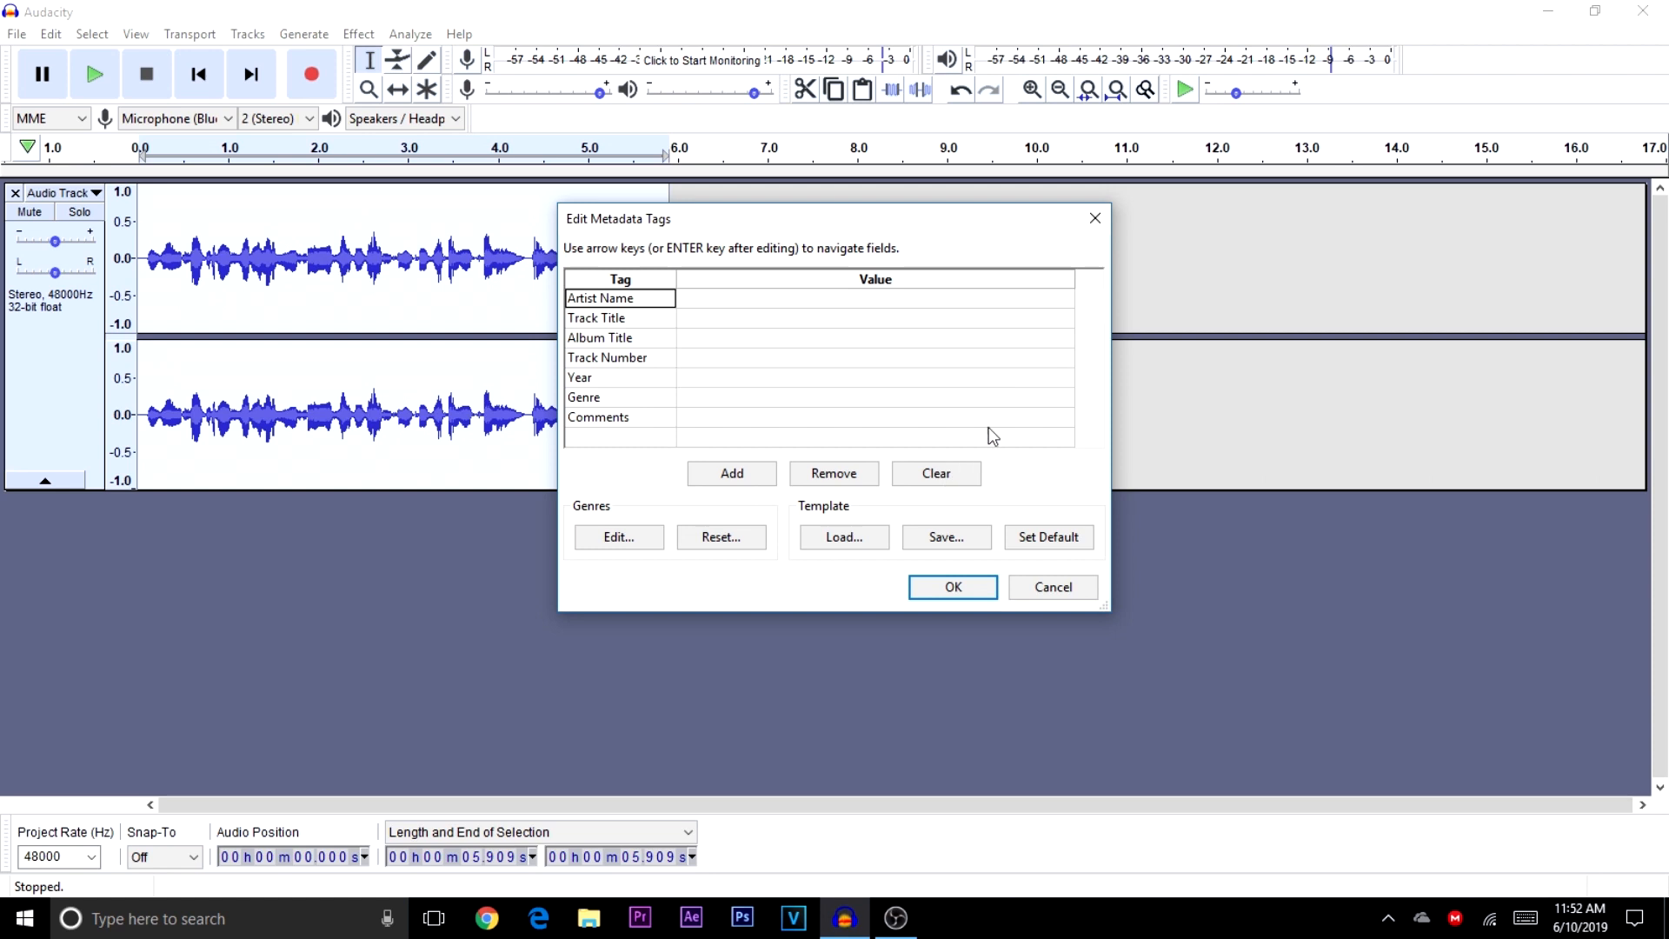
{"action": "left_click", "coordinate": [975, 594]}
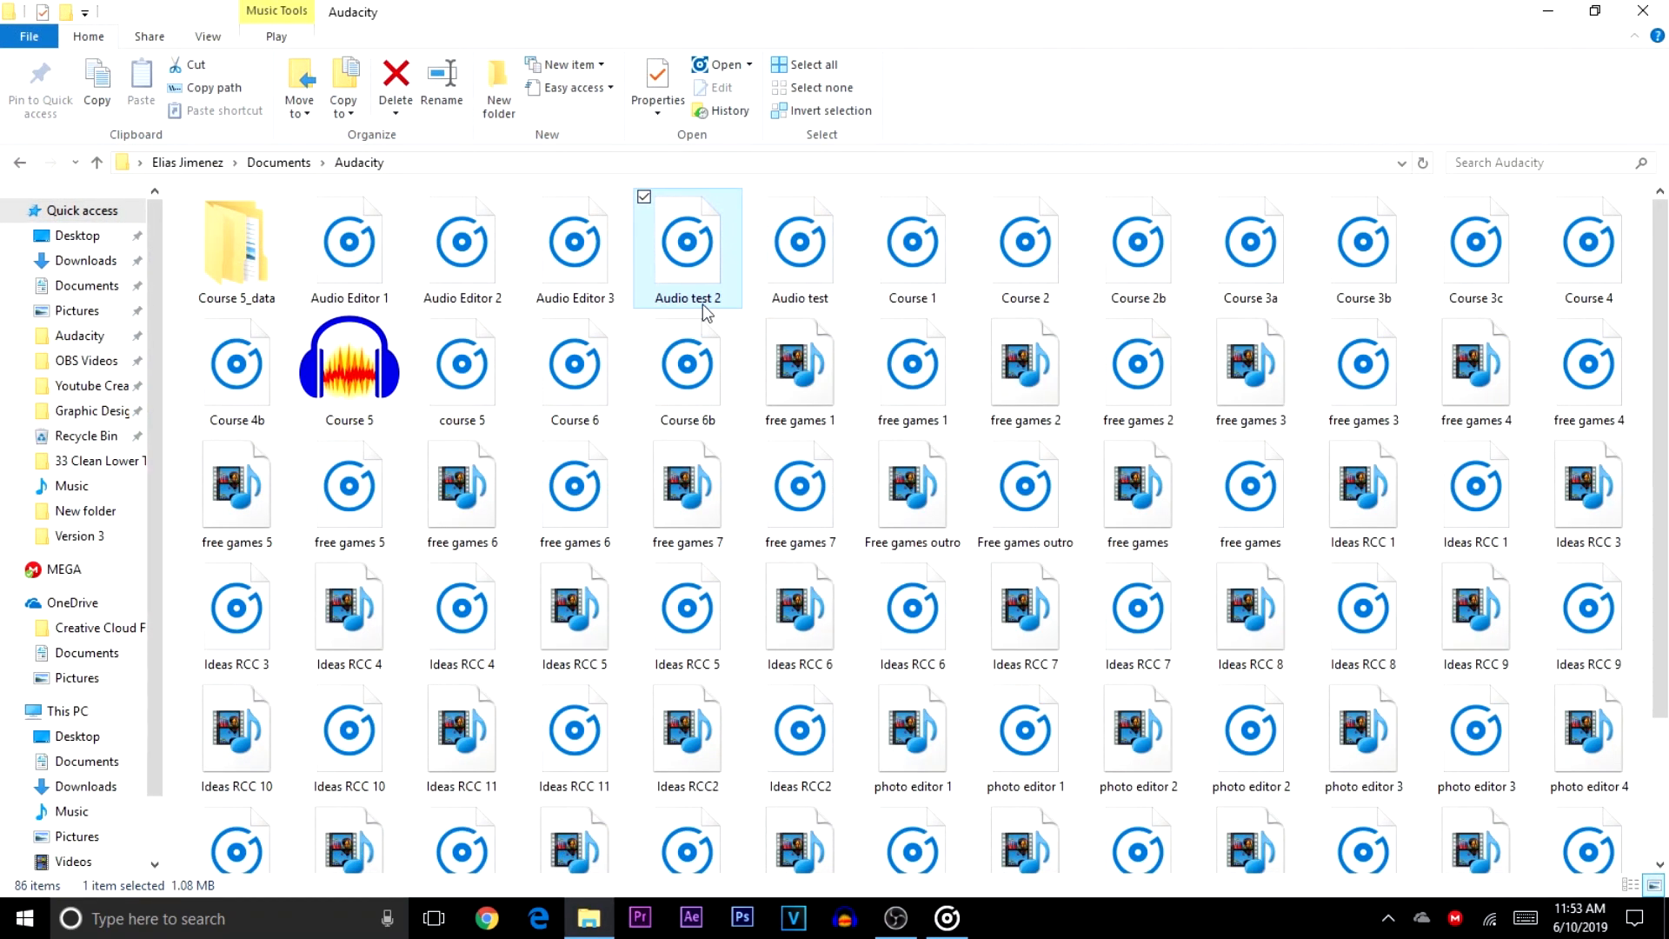
- Switch to the music player to listen to the exported Audio test 2 file
{"action": "left_click", "coordinate": [945, 927]}
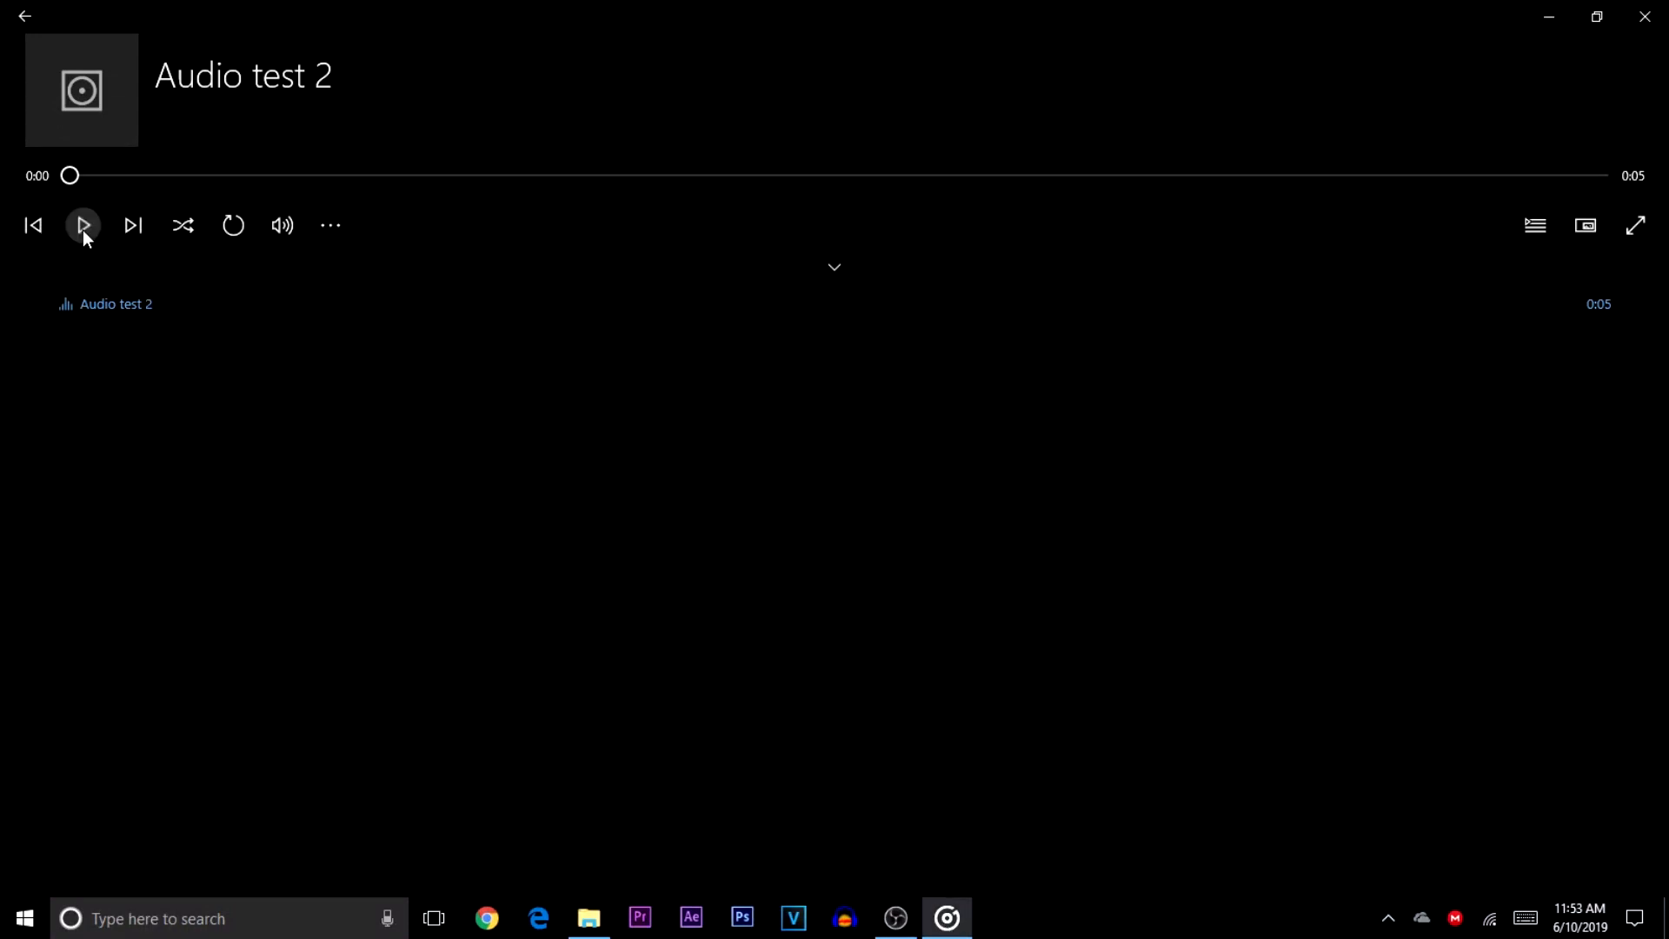